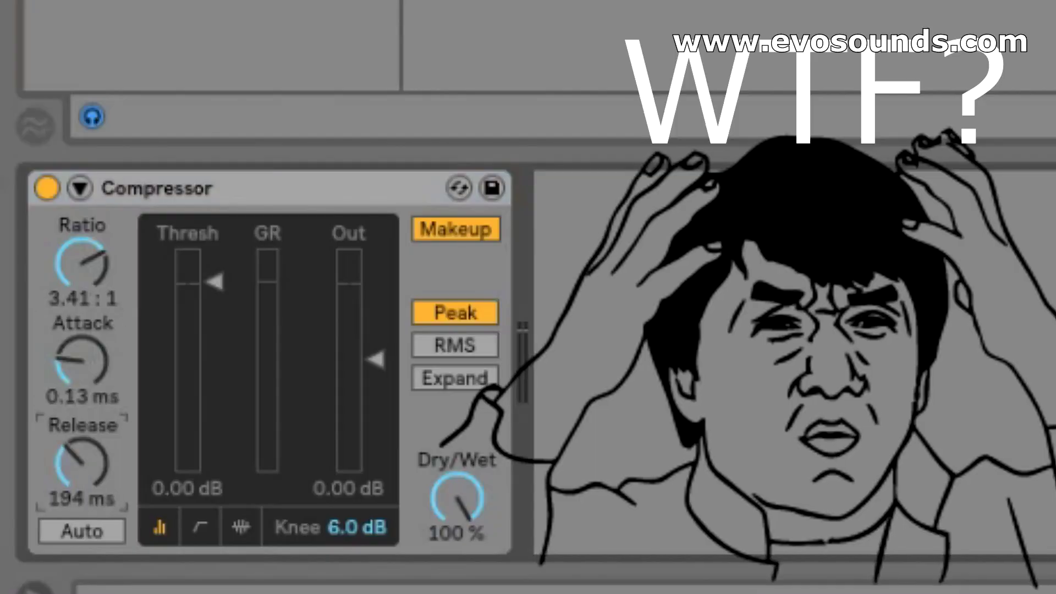
Demo the Compressor's Release and Attack knobs, keeping 2:1 ratio, 2 ms attack and 50 ms release.
{"action": "left_click_drag", "start_coordinate": [107, 406], "coordinate": [107, 357]}
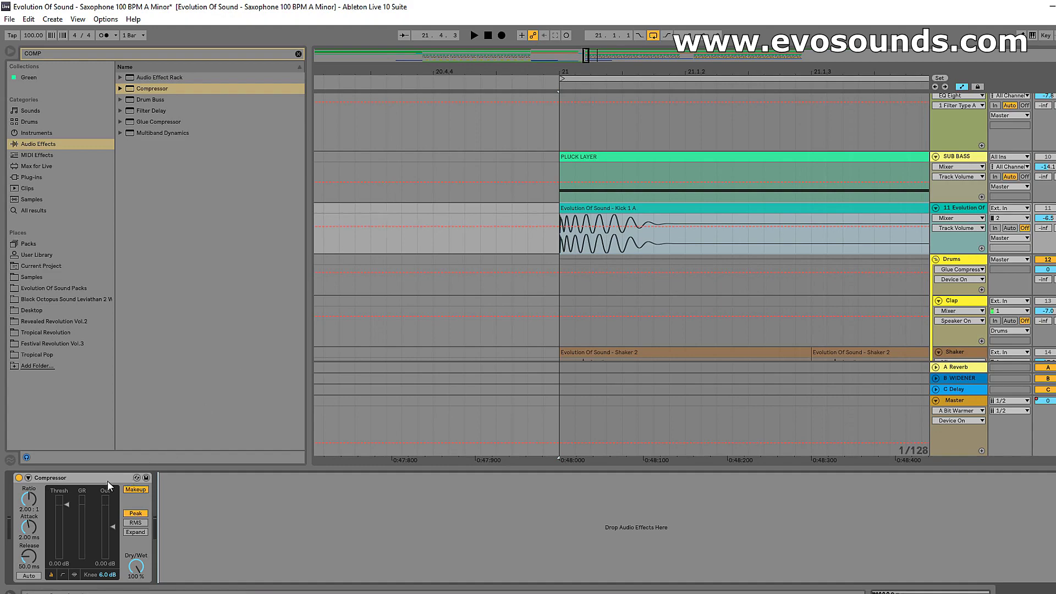
{"action": "left_click", "coordinate": [89, 485]}
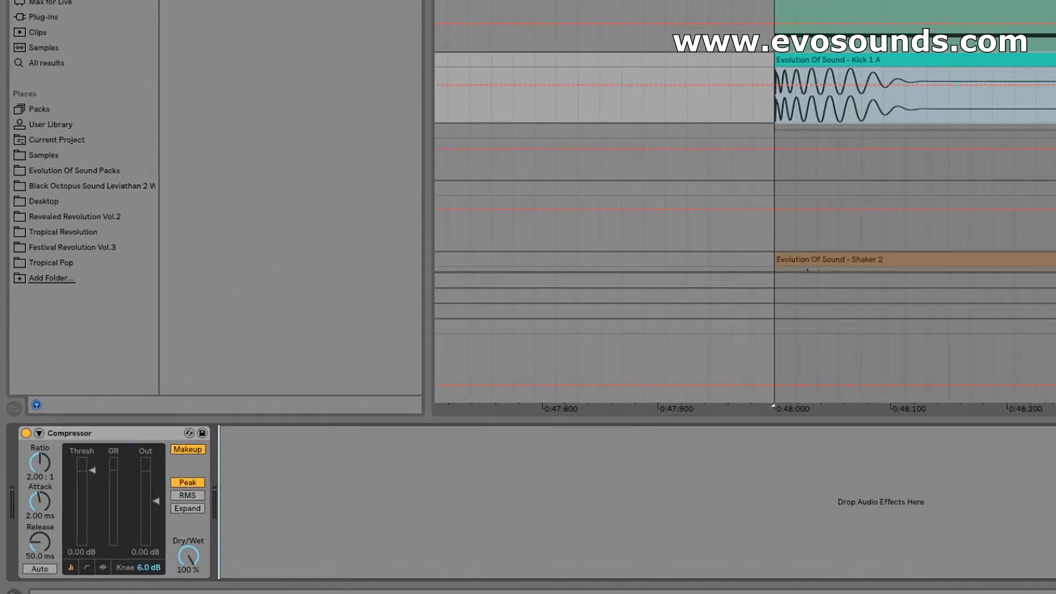
Pull the threshold down, raise the ratio to 9:1, and set attack 0.01 ms and release 1 ms.
{"action": "left_click_drag", "start_coordinate": [82, 486], "coordinate": [83, 523]}
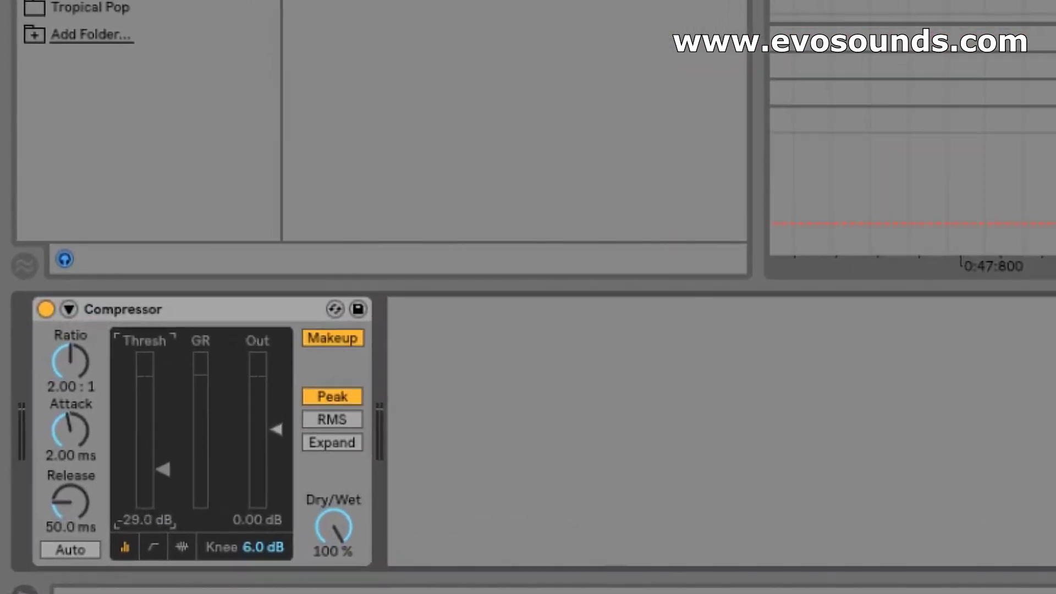
{"action": "left_click_drag", "start_coordinate": [163, 470], "coordinate": [163, 504]}
{"action": "left_click_drag", "start_coordinate": [70, 361], "coordinate": [70, 357]}
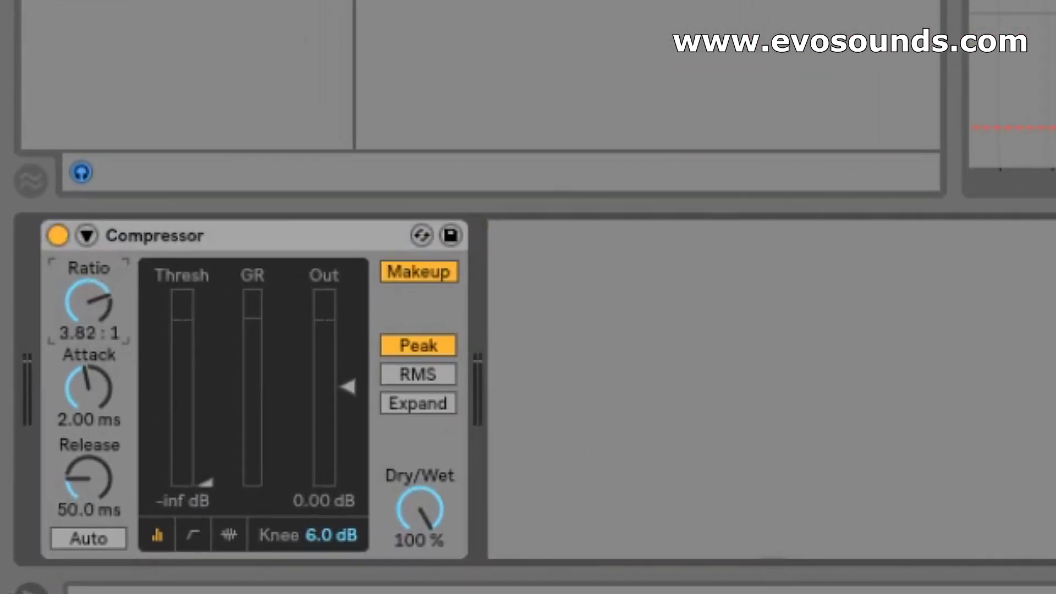
{"action": "left_click_drag", "start_coordinate": [97, 467], "coordinate": [98, 490]}
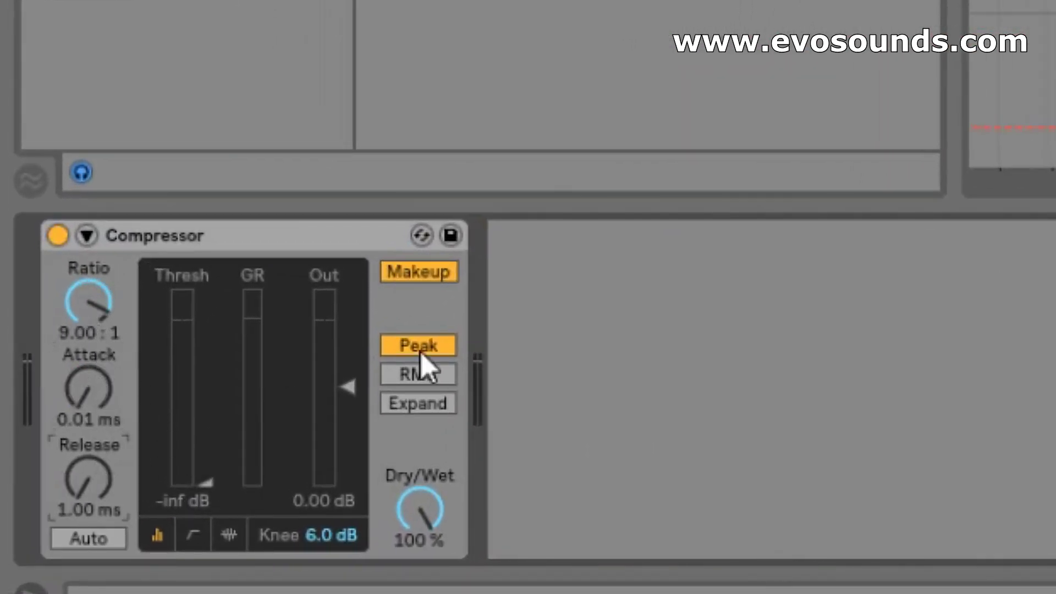
Compare makeup gain on and off, bring the threshold up to -16.4 dB, and leave makeup off.
{"action": "left_click", "coordinate": [394, 278]}
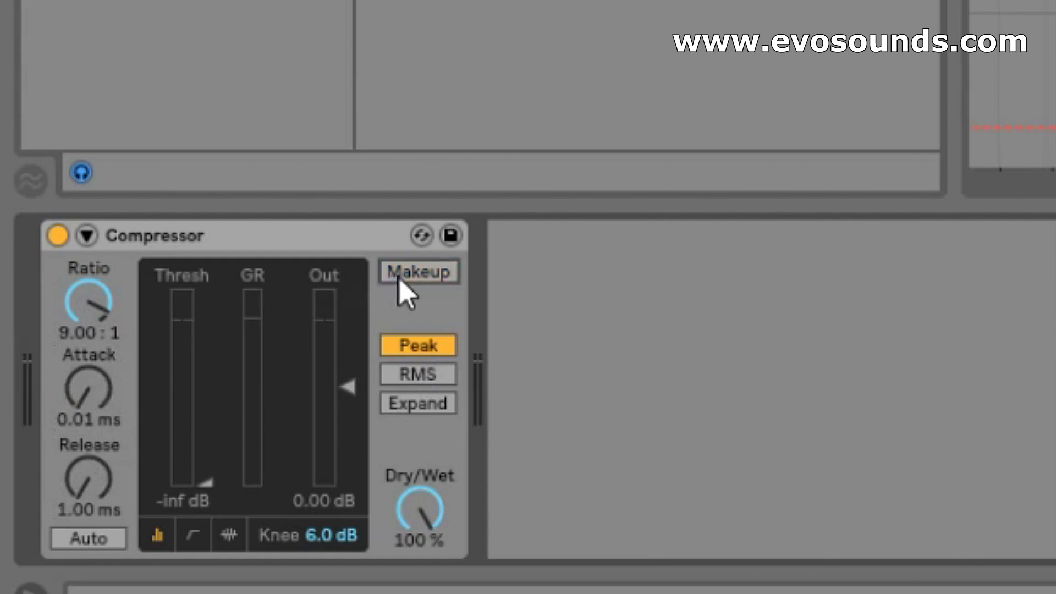
{"action": "left_click", "coordinate": [399, 278]}
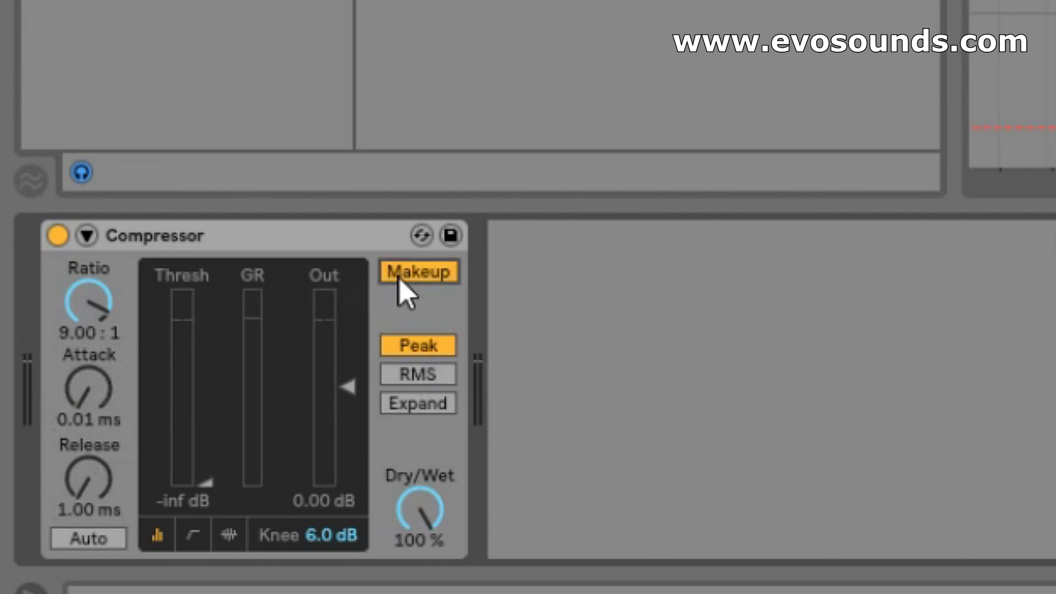
{"action": "left_click", "coordinate": [399, 279]}
{"action": "left_click", "coordinate": [399, 279]}
{"action": "left_click_drag", "start_coordinate": [204, 481], "coordinate": [205, 400]}
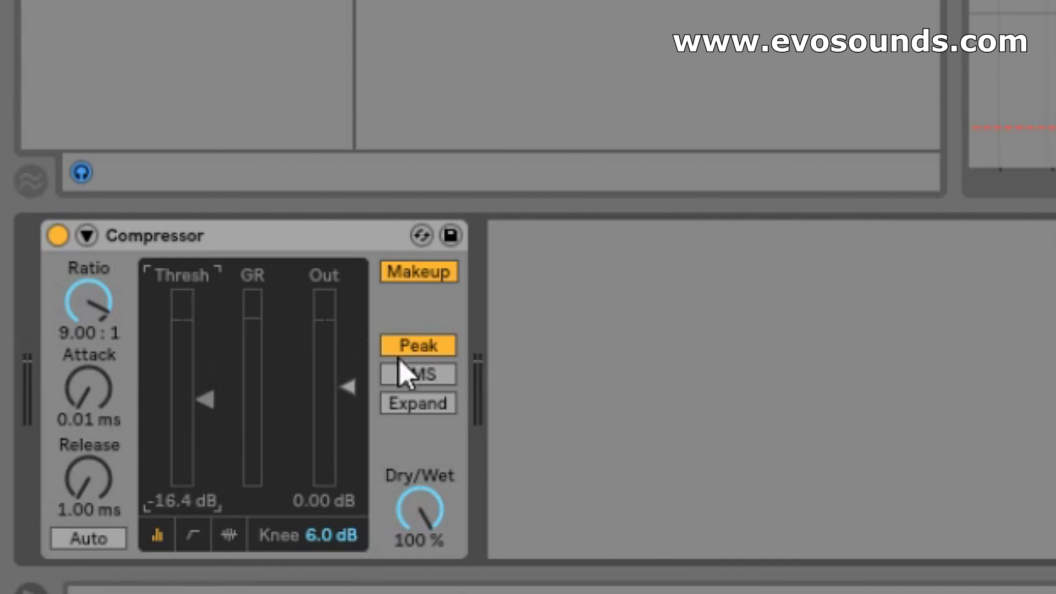
{"action": "left_click", "coordinate": [401, 272]}
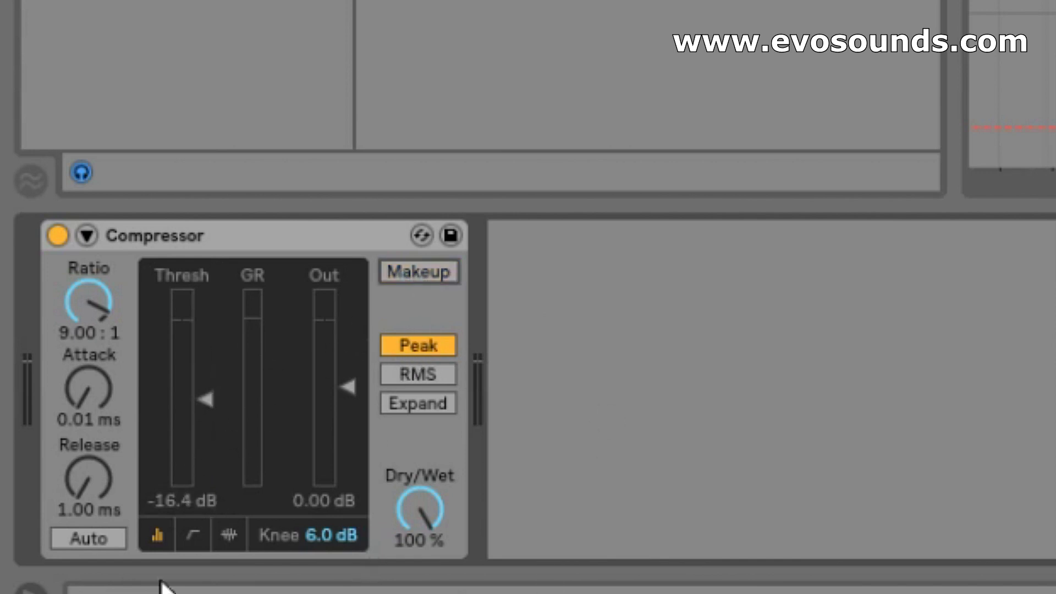
Play the track, lower the threshold to -56.2 dB, and try out different attack times.
{"action": "key", "text": "space"}
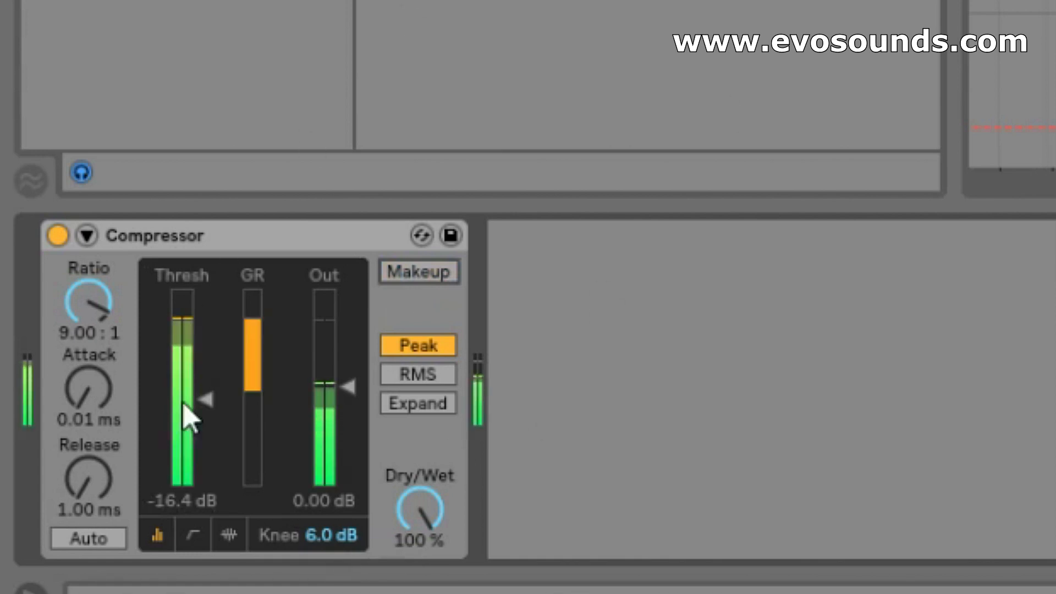
{"action": "left_click_drag", "start_coordinate": [183, 412], "coordinate": [184, 524]}
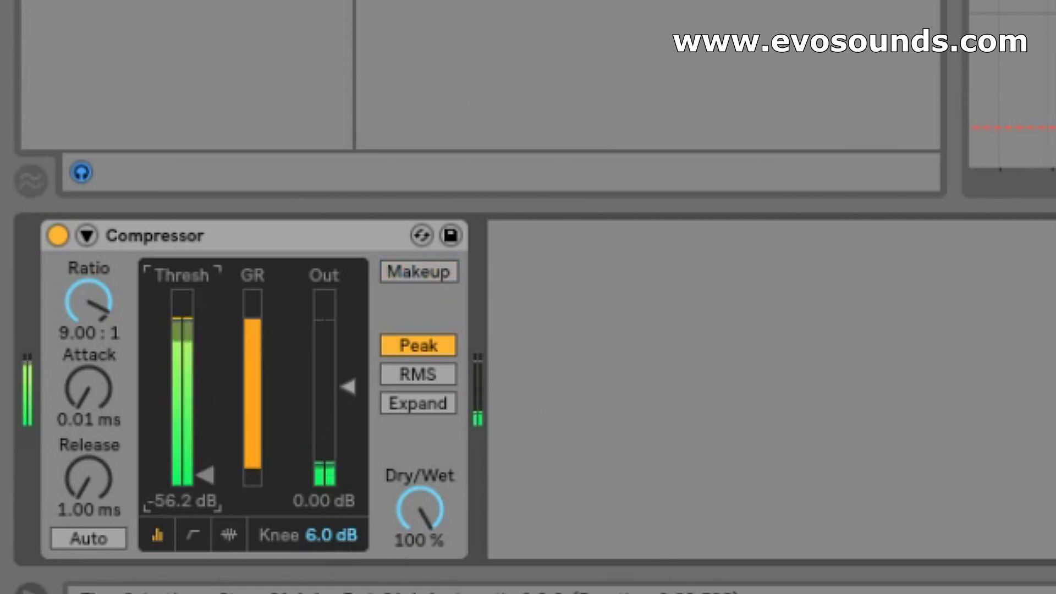
{"action": "left_click_drag", "start_coordinate": [80, 398], "coordinate": [80, 394]}
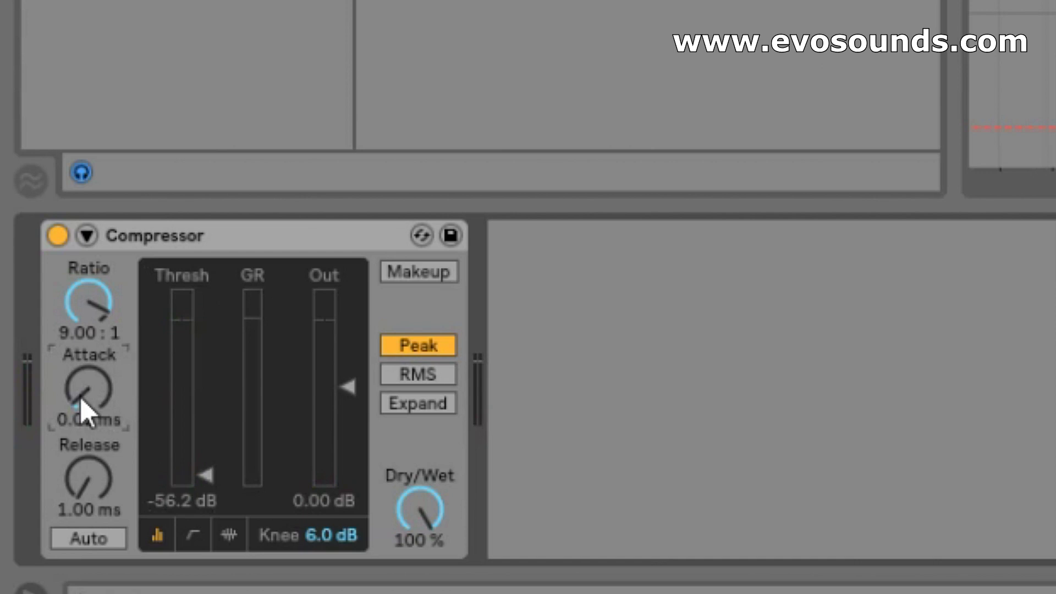
{"action": "mouse_move", "coordinate": [80, 397]}
{"action": "left_mouse_down"}
{"action": "mouse_move", "coordinate": [80, 382]}
{"action": "mouse_move", "coordinate": [88, 418]}
{"action": "mouse_move", "coordinate": [88, 380]}
{"action": "mouse_move", "coordinate": [88, 407]}
{"action": "left_mouse_up"}
{"action": "left_click_drag", "start_coordinate": [80, 396], "coordinate": [80, 405]}
{"action": "left_click_drag", "start_coordinate": [80, 396], "coordinate": [80, 351]}
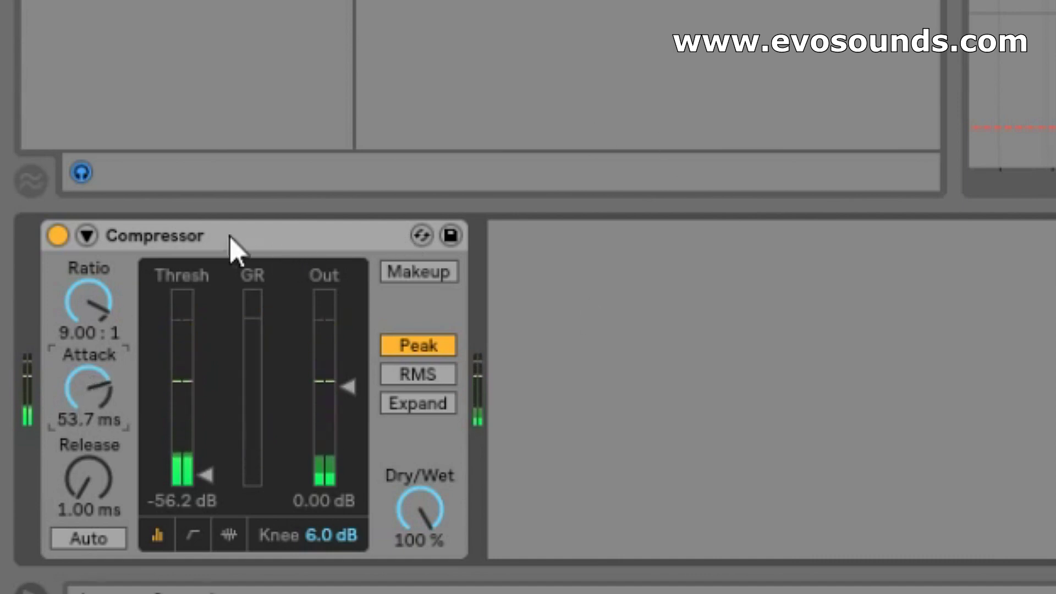
Audition the attack during playback and settle it at 58.9 ms.
{"action": "left_click", "coordinate": [201, 231]}
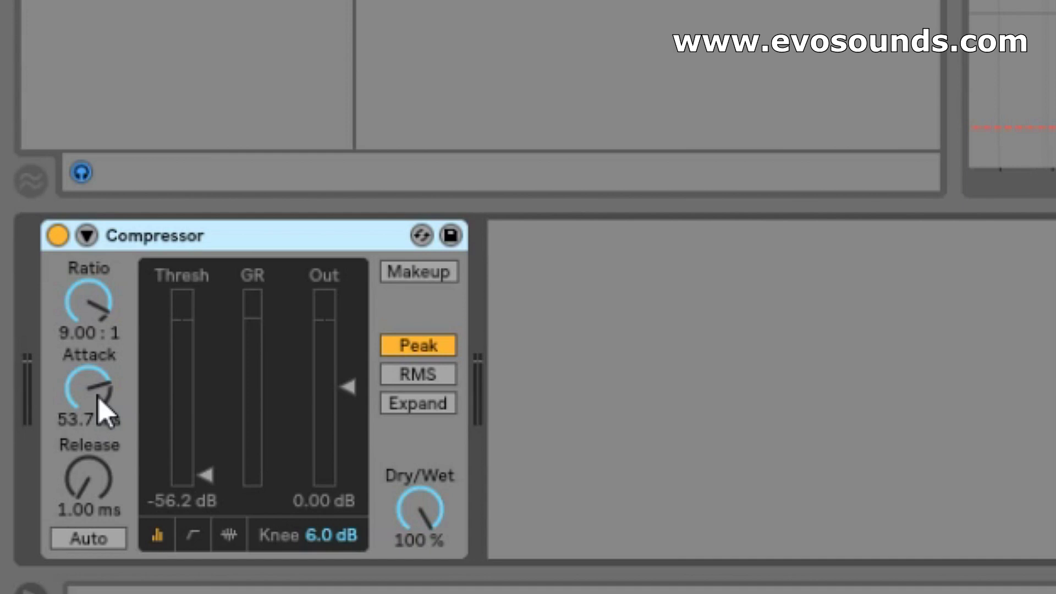
{"action": "key", "text": "space"}
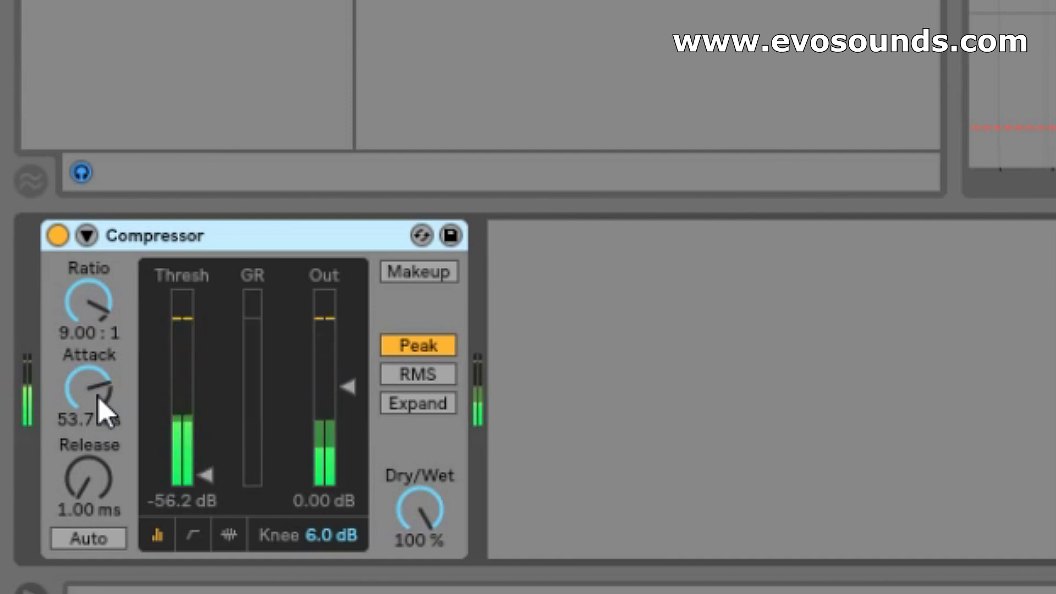
{"action": "left_click_drag", "start_coordinate": [80, 381], "coordinate": [80, 440]}
{"action": "key", "text": "space"}
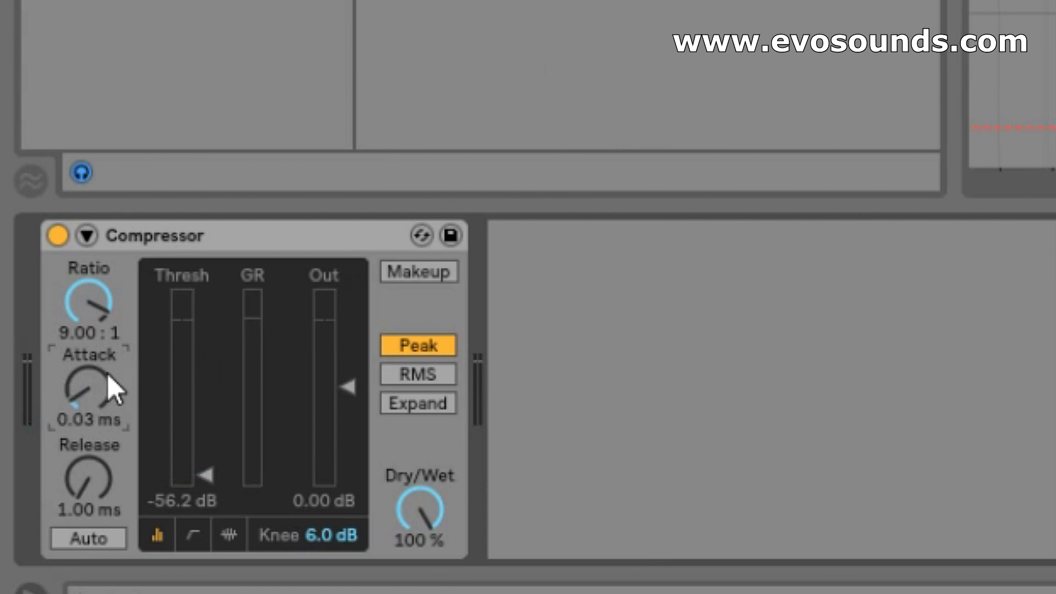
{"action": "left_click_drag", "start_coordinate": [107, 374], "coordinate": [107, 319]}
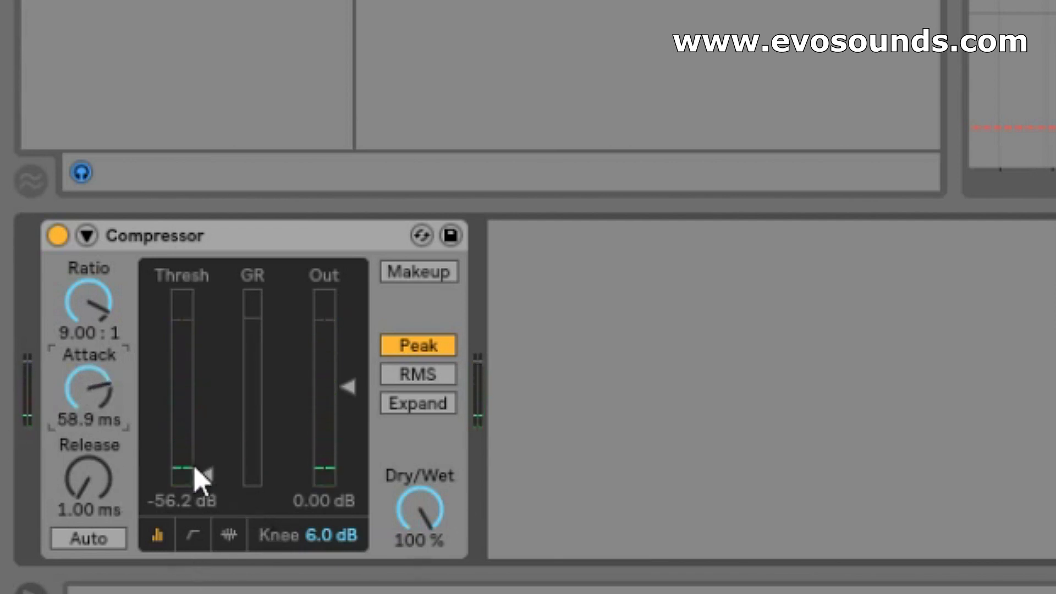
Lengthen release to 68.4 ms, lower ratio to 4.20:1, and raise threshold to -20.1 dB.
{"action": "left_click", "coordinate": [112, 490]}
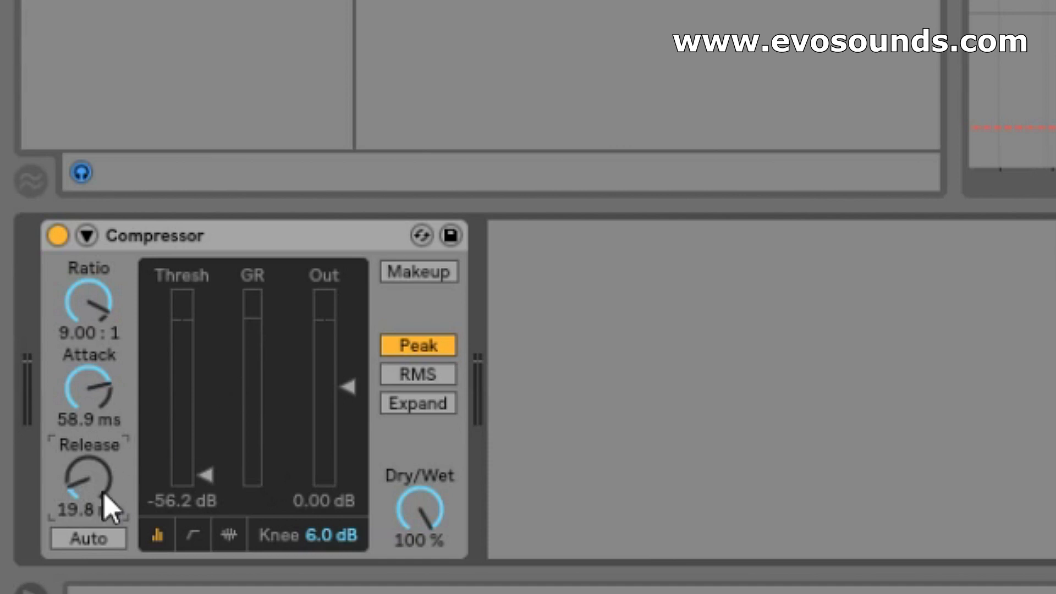
{"action": "left_click_drag", "start_coordinate": [103, 494], "coordinate": [104, 479]}
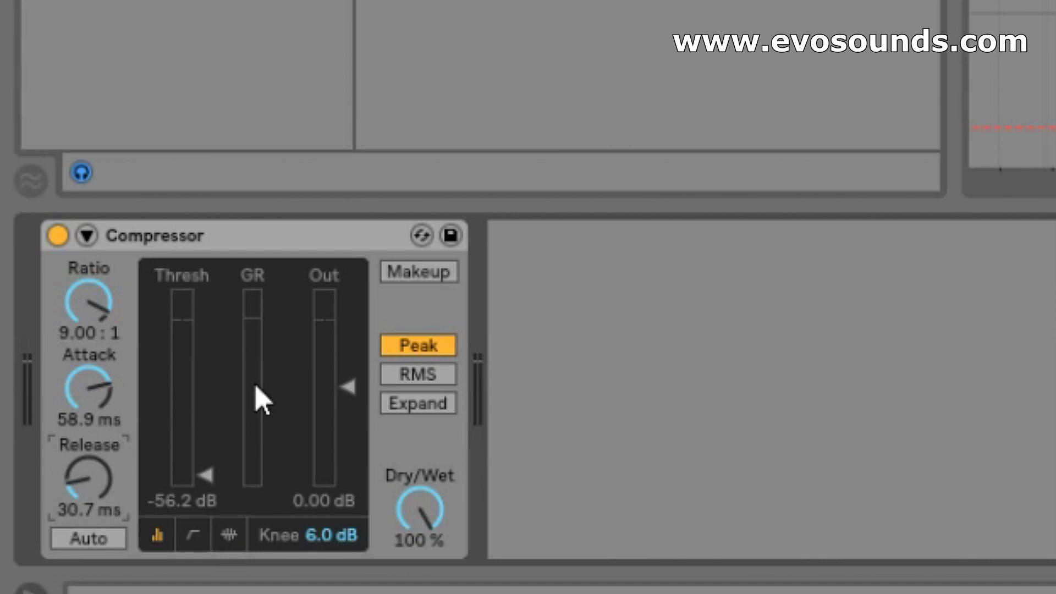
{"action": "mouse_move", "coordinate": [89, 473]}
{"action": "left_mouse_down"}
{"action": "mouse_move", "coordinate": [89, 445]}
{"action": "mouse_move", "coordinate": [88, 459]}
{"action": "left_mouse_up"}
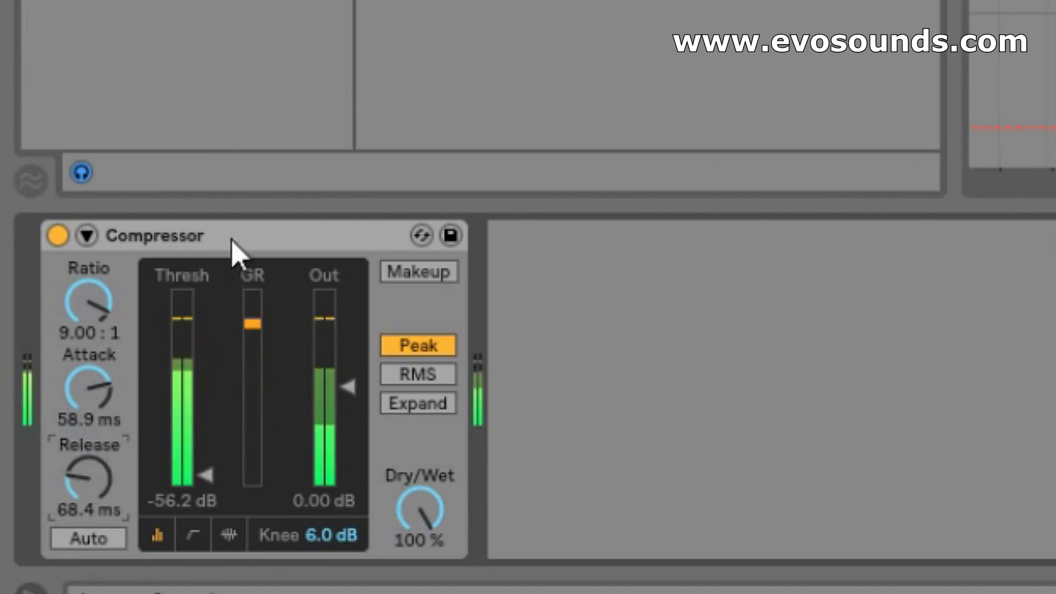
{"action": "left_click_drag", "start_coordinate": [89, 302], "coordinate": [88, 330]}
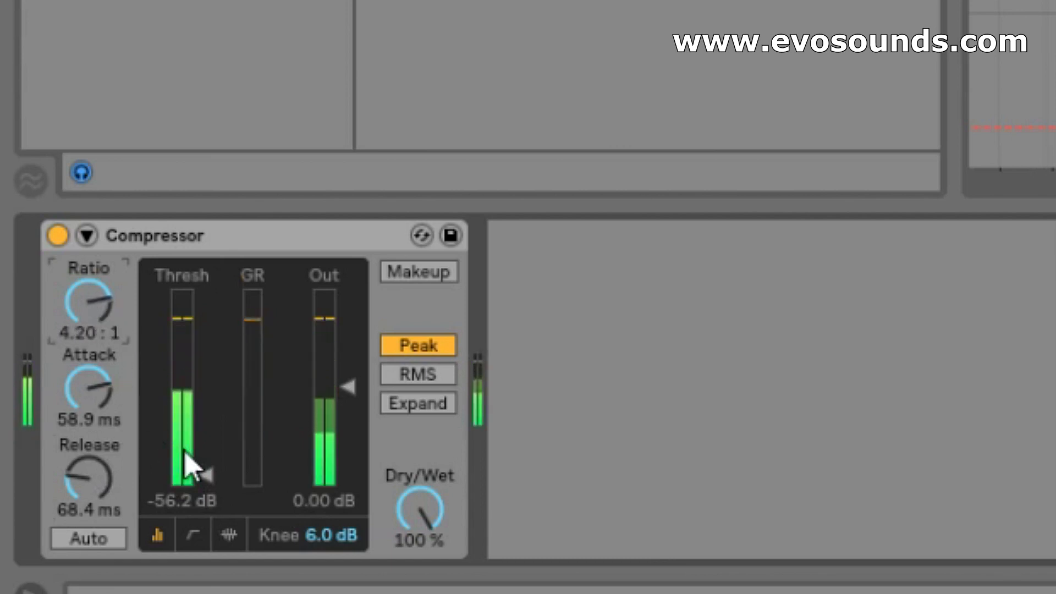
{"action": "left_click_drag", "start_coordinate": [190, 468], "coordinate": [190, 416]}
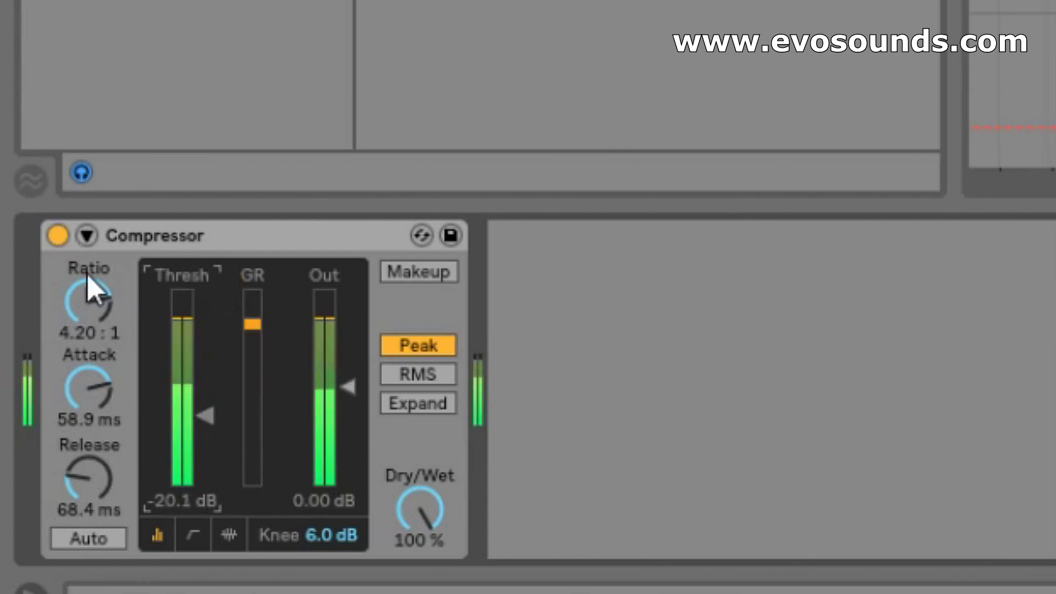
Bypass and re-enable the Compressor during playback in Session view to compare dry and compressed sound.
{"action": "left_click", "coordinate": [57, 236]}
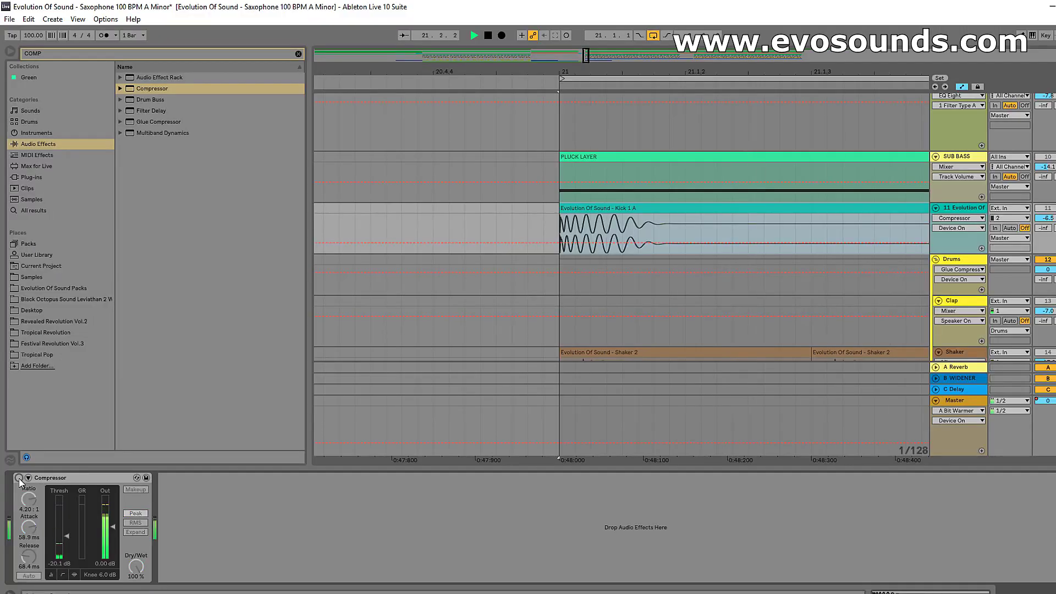
{"action": "left_click", "coordinate": [19, 478]}
{"action": "key", "text": "space"}
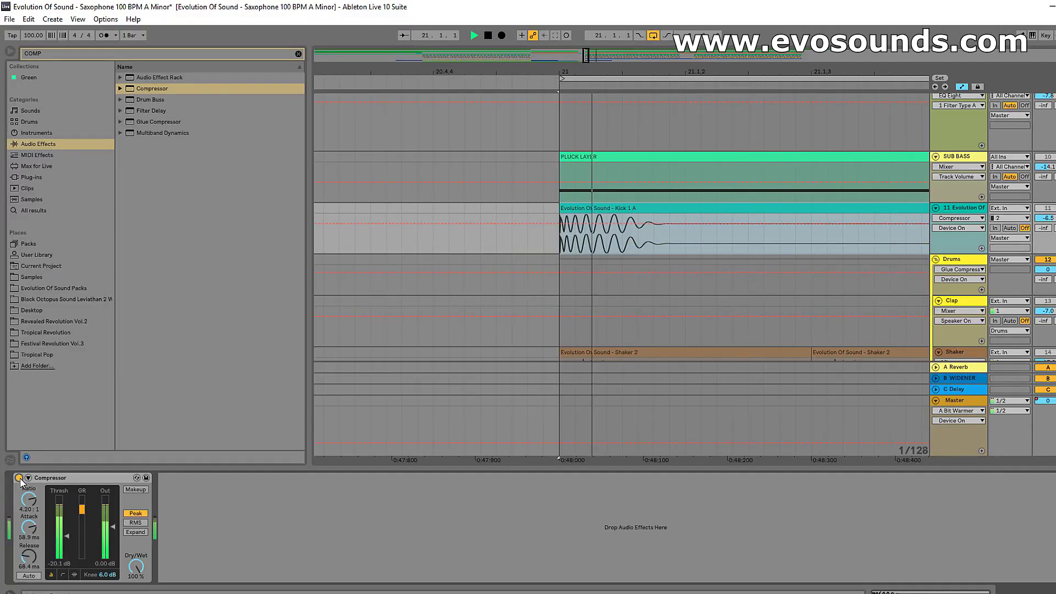
{"action": "key", "text": "Tab"}
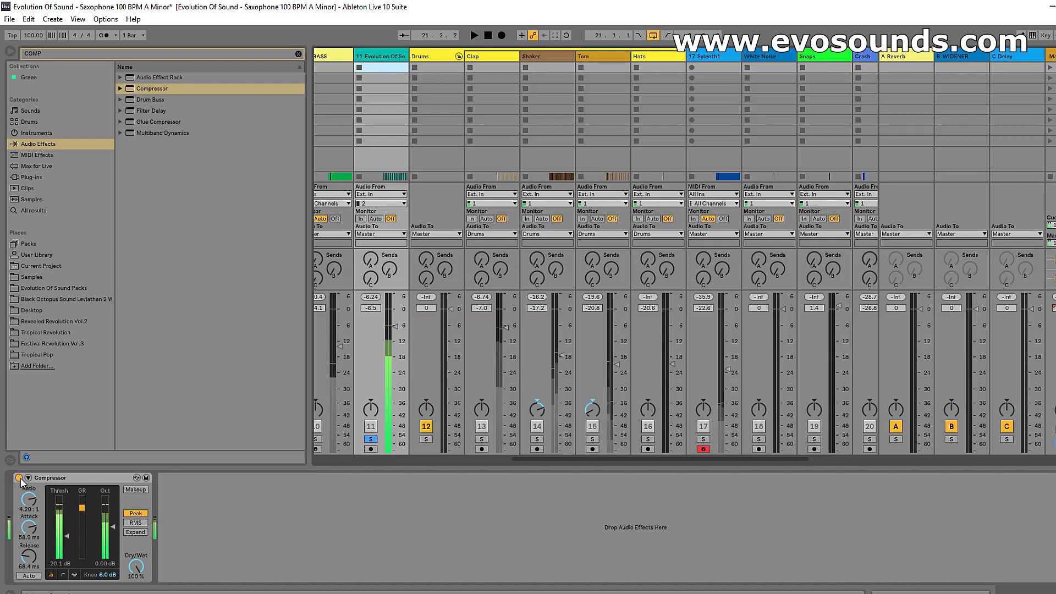
{"action": "left_click", "coordinate": [19, 478]}
{"action": "left_click", "coordinate": [19, 478]}
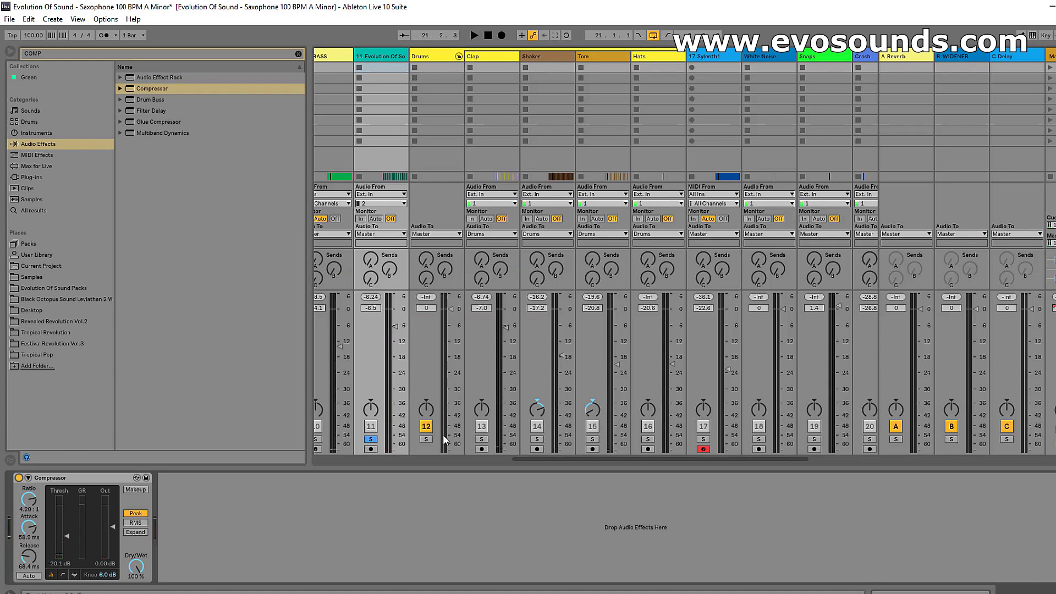
Expand the Compressor display to the activity graph and return to Arrangement view.
{"action": "left_click", "coordinate": [65, 575]}
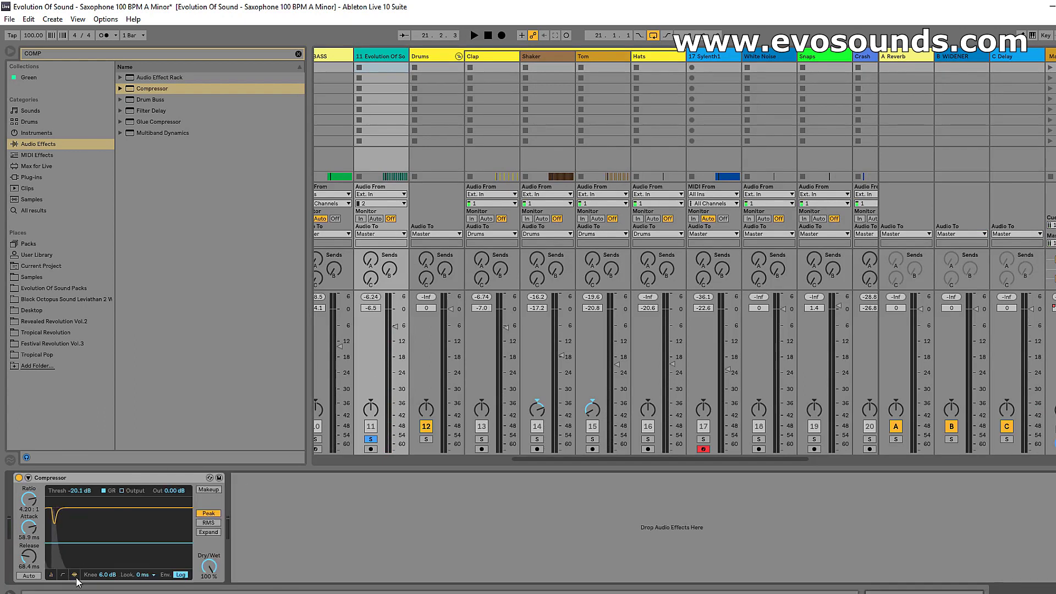
{"action": "left_click", "coordinate": [76, 575]}
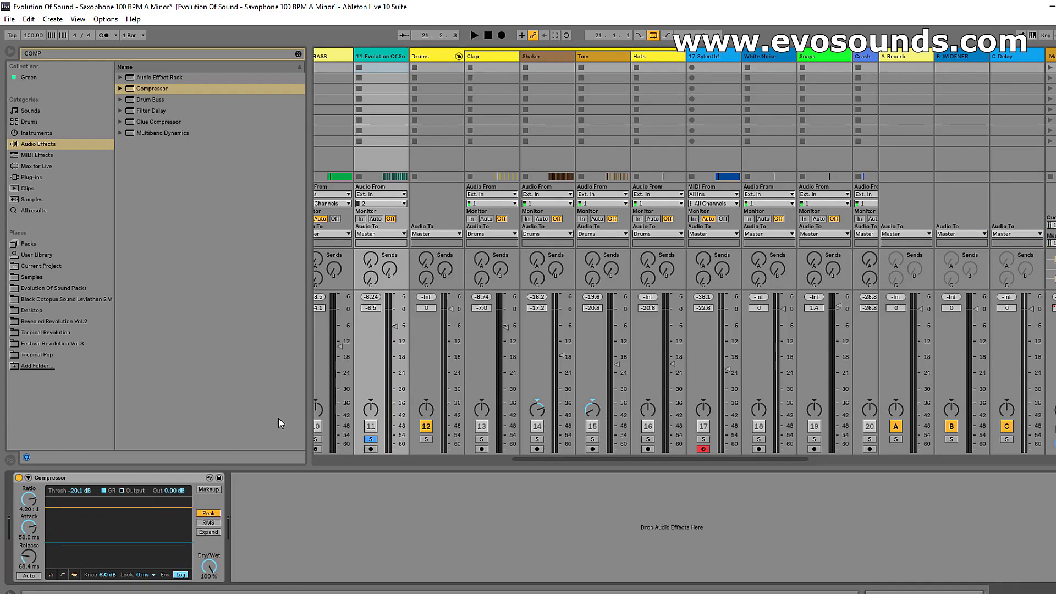
{"action": "key", "text": "Tab"}
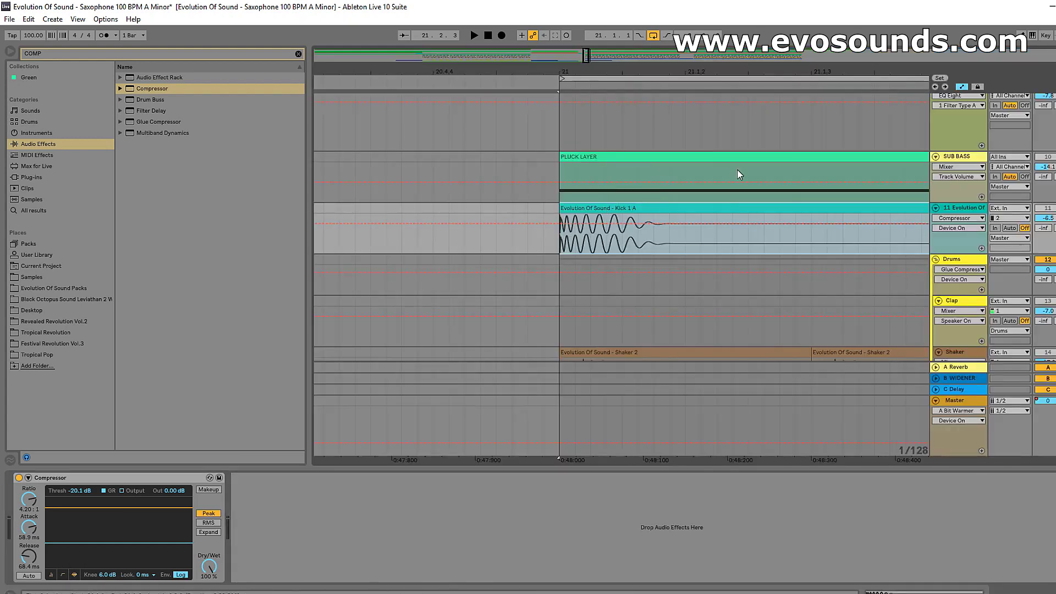
Move a Kick 1 A clip onto the Clap track and try freezing track 11, dismissing the error.
{"action": "left_click_drag", "start_coordinate": [585, 55], "coordinate": [587, 55]}
{"action": "left_click_drag", "start_coordinate": [739, 210], "coordinate": [404, 333]}
{"action": "right_click", "coordinate": [962, 211]}
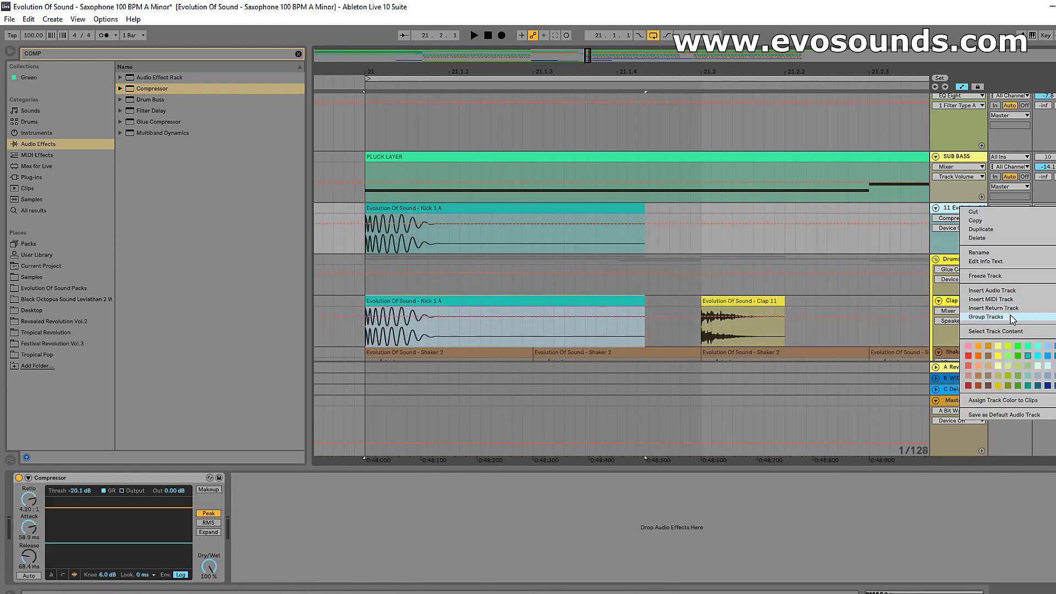
{"action": "left_click", "coordinate": [985, 276]}
{"action": "left_click", "coordinate": [560, 329]}
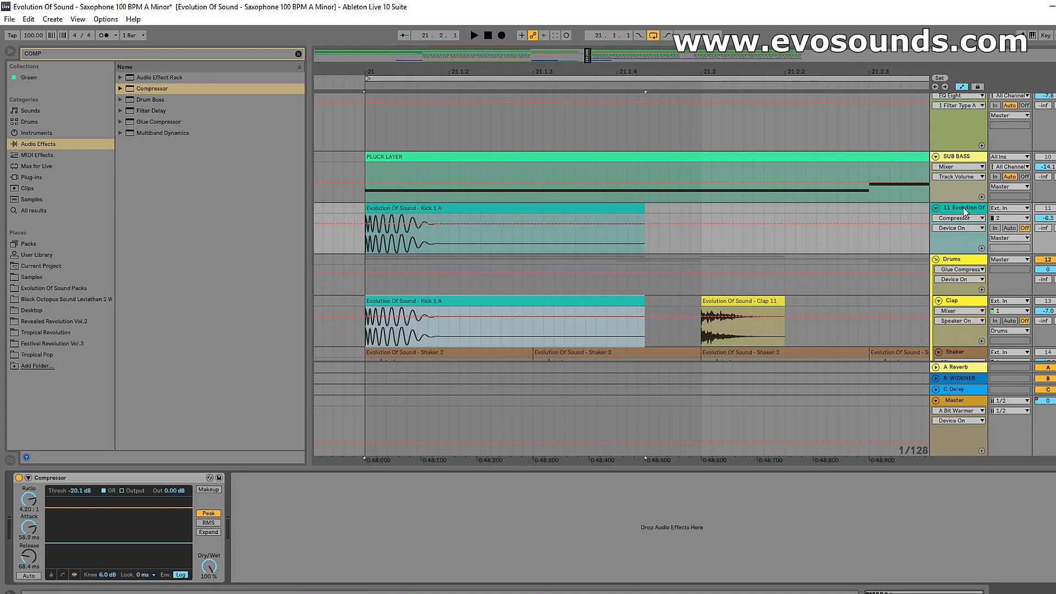
Add a 12 Audio track fed from track 11 and give its clip's opening hit -7.0 dB volume automation.
{"action": "key", "text": "ctrl+t"}
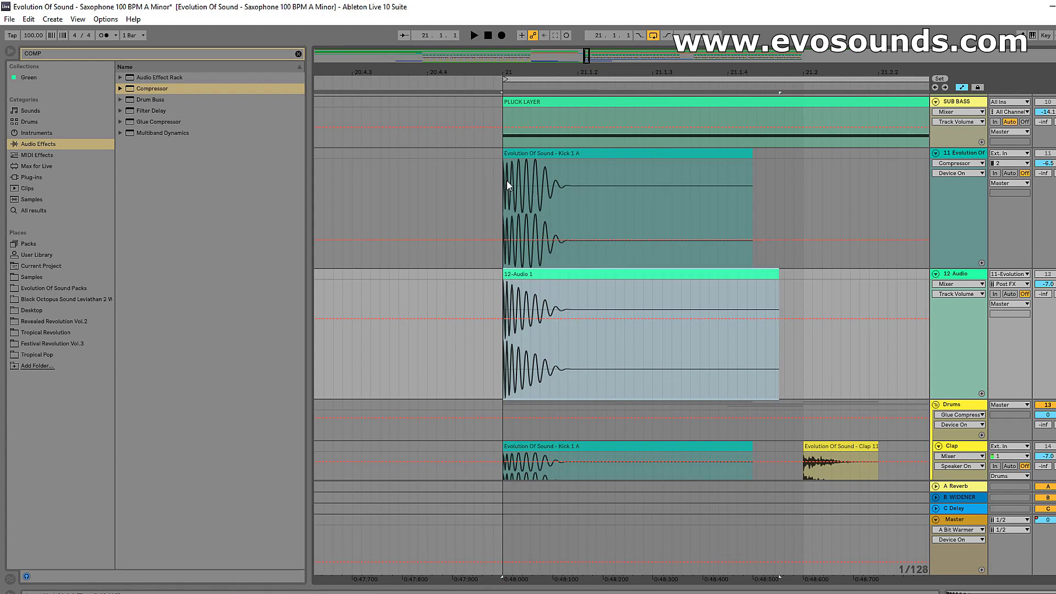
{"action": "left_click_drag", "start_coordinate": [507, 185], "coordinate": [568, 204]}
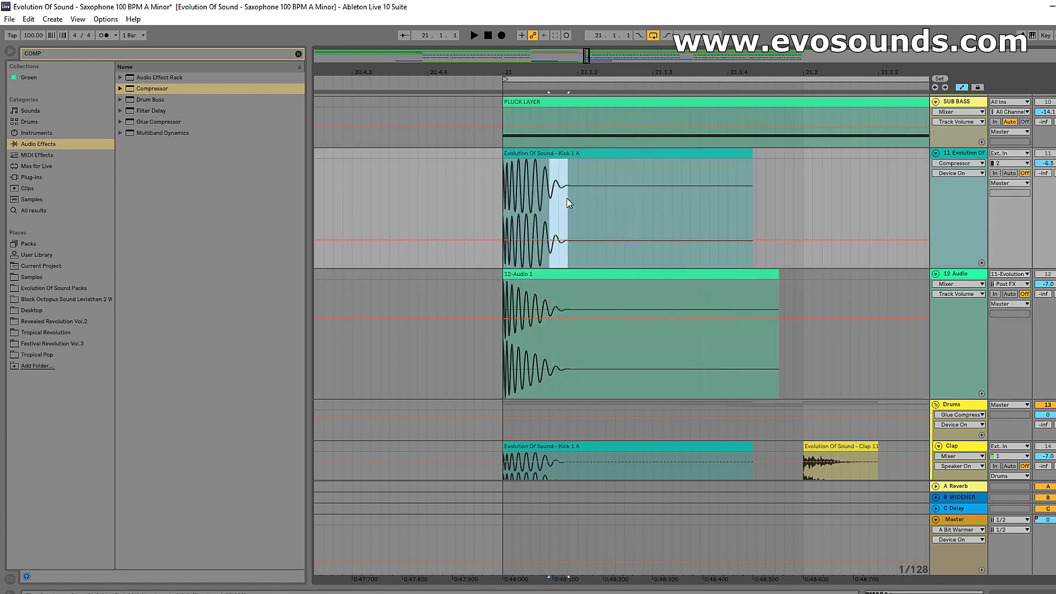
{"action": "left_click", "coordinate": [561, 276]}
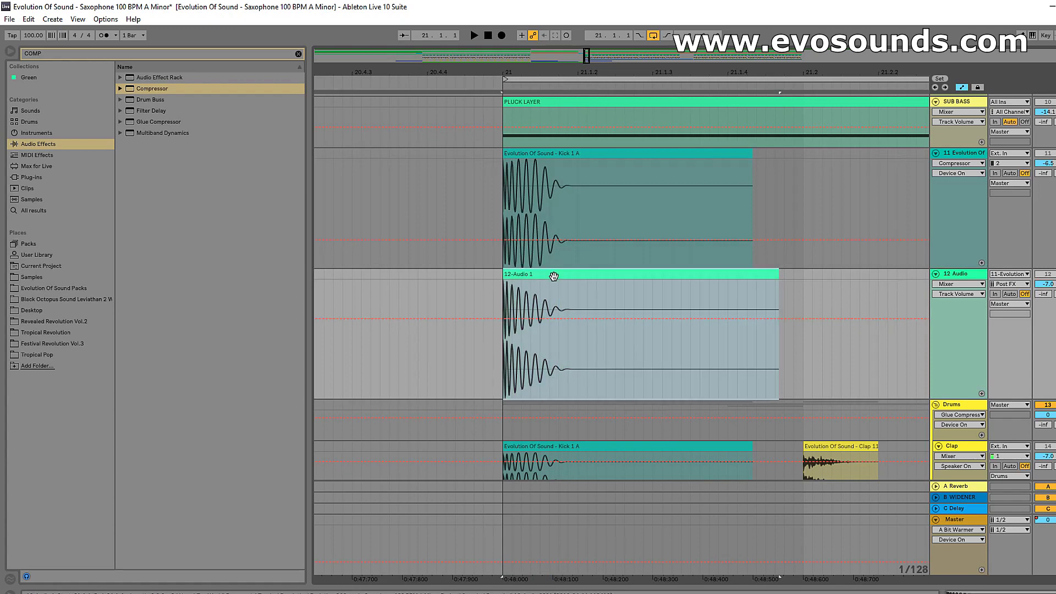
{"action": "left_click_drag", "start_coordinate": [508, 345], "coordinate": [566, 358]}
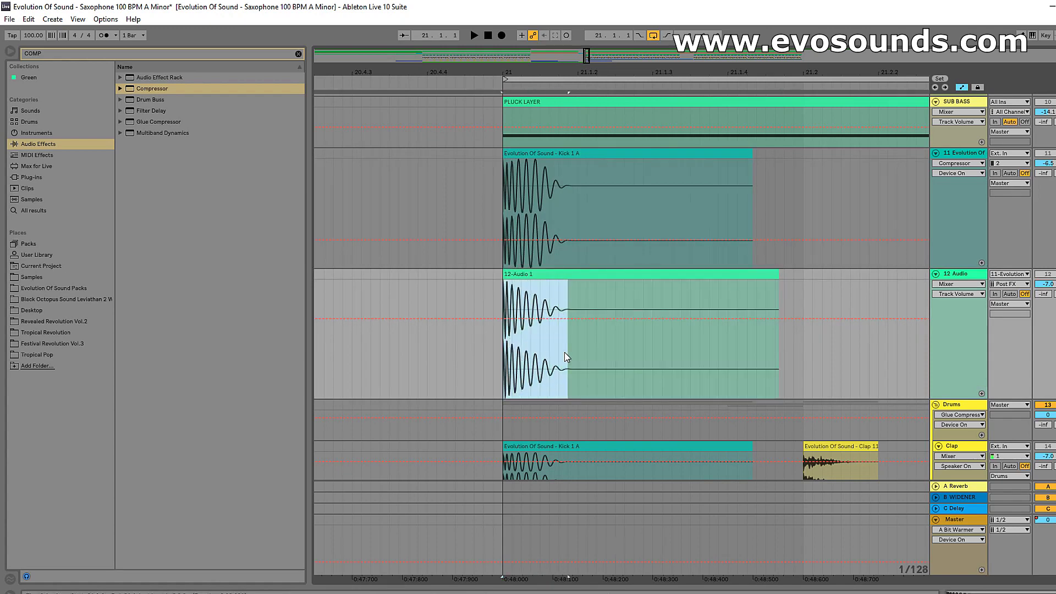
{"action": "left_click", "coordinate": [526, 322]}
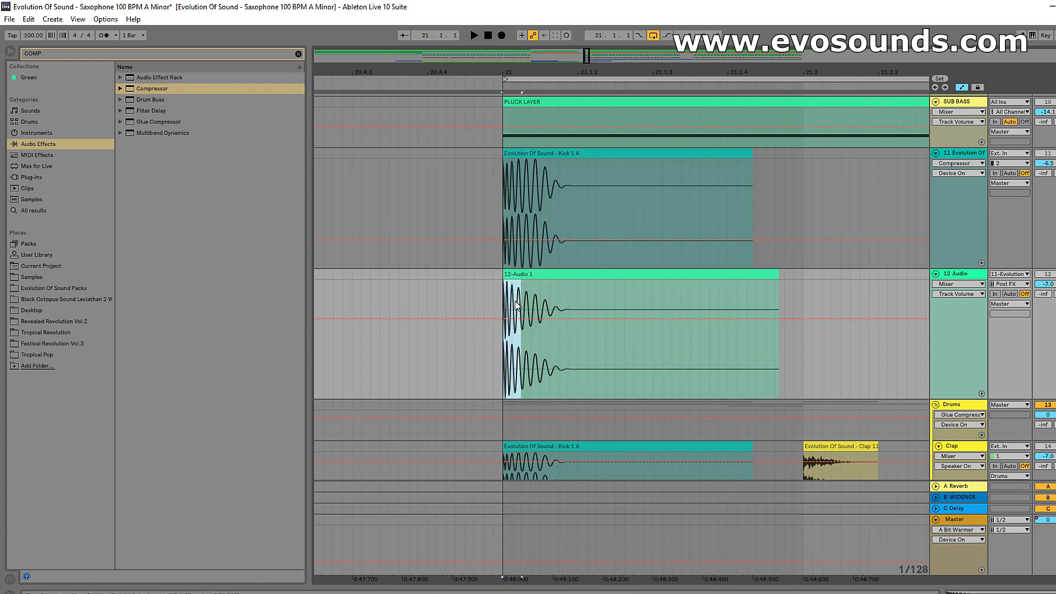
{"action": "left_click_drag", "start_coordinate": [507, 302], "coordinate": [562, 323]}
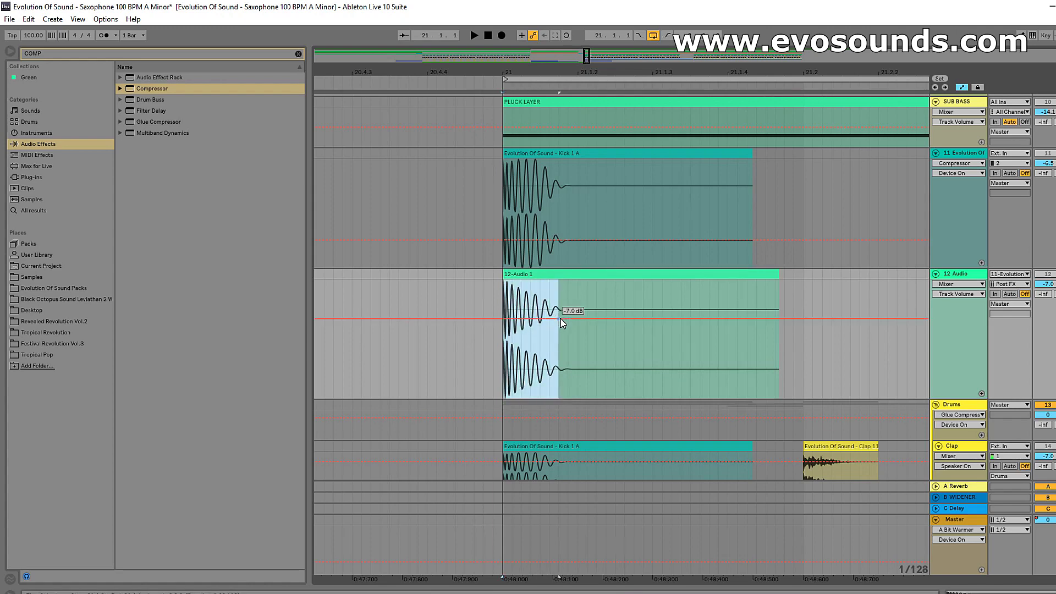
{"action": "left_click", "coordinate": [554, 307]}
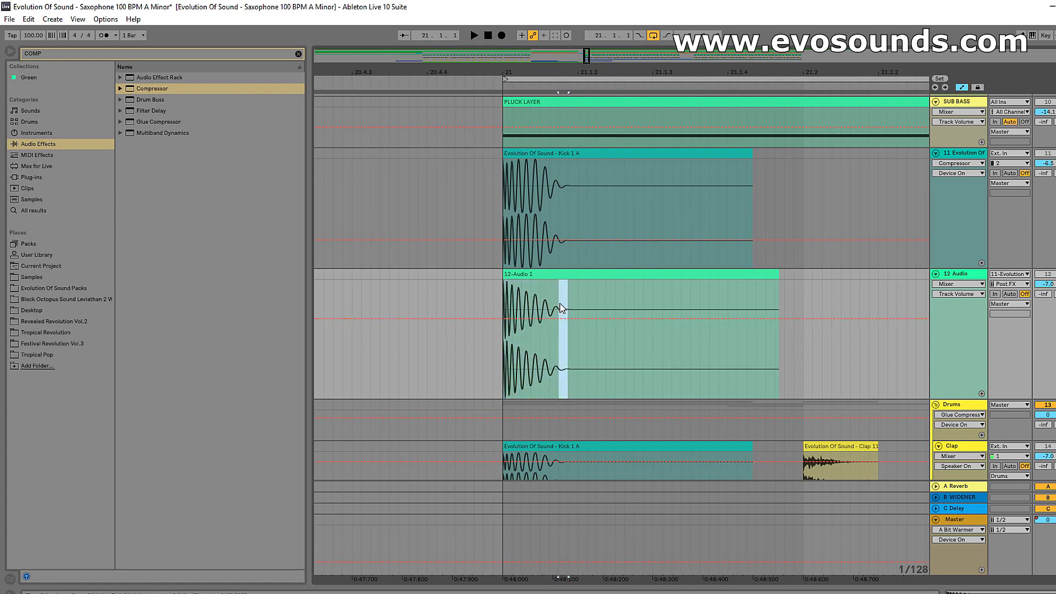
{"action": "left_click", "coordinate": [973, 275]}
Play in the mixer, solo track 11 instead of track 12, and show track 11's Compressor.
{"action": "key", "text": "Tab"}
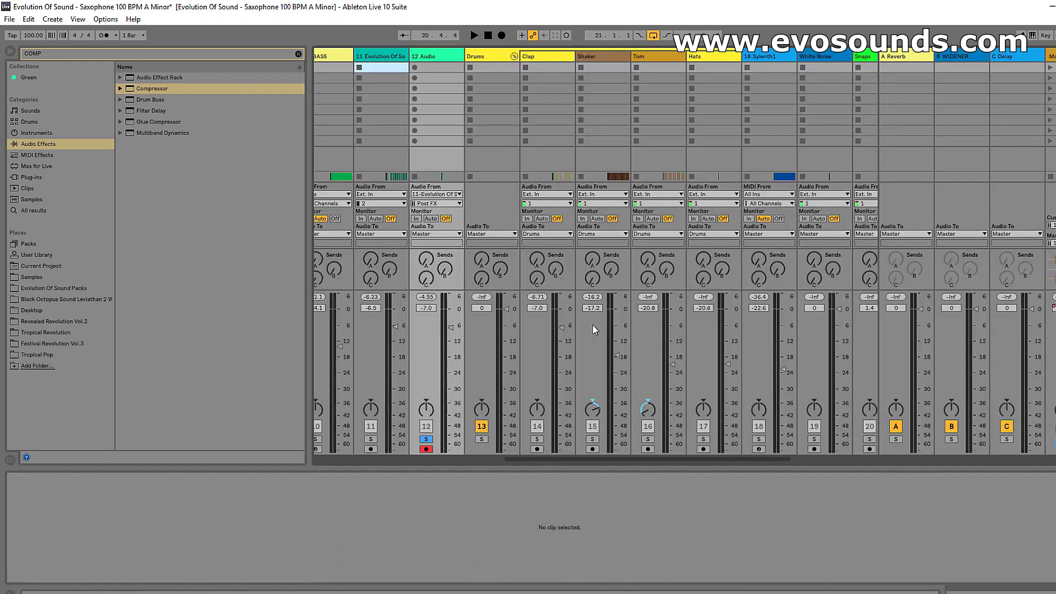
{"action": "key", "text": "space"}
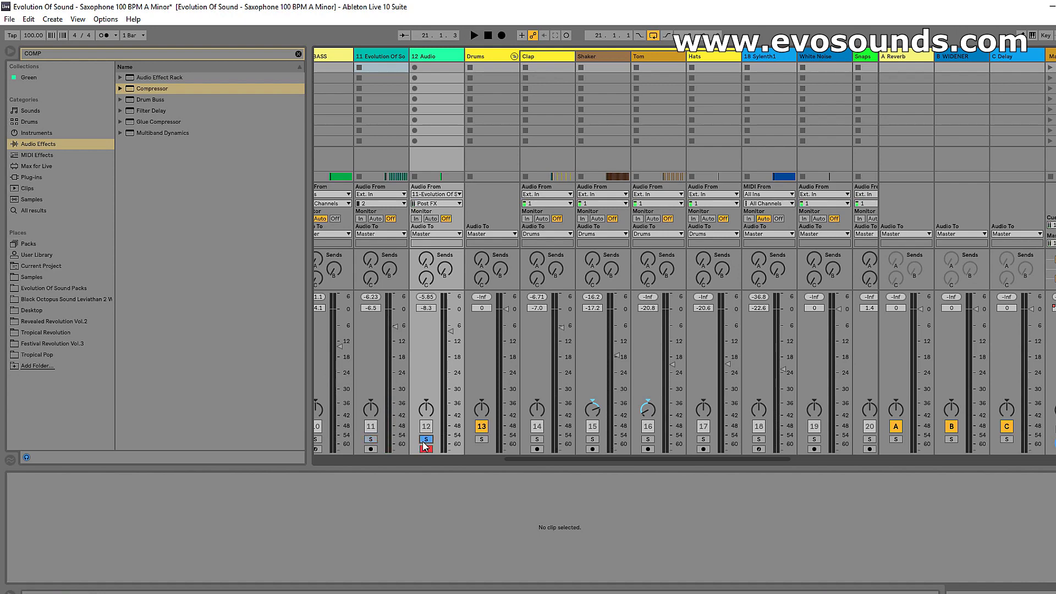
{"action": "left_click", "coordinate": [371, 439]}
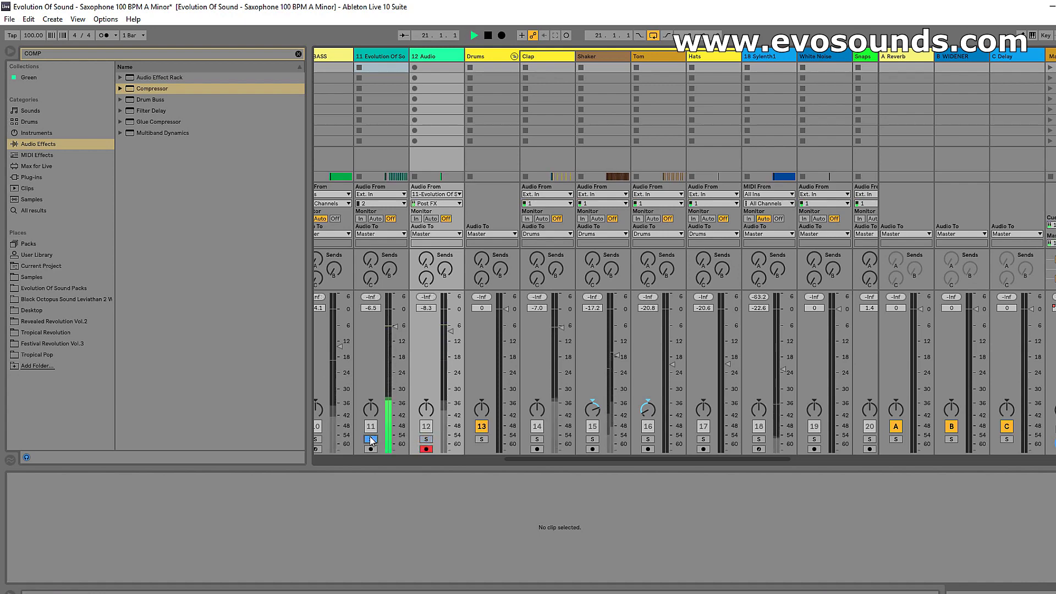
{"action": "key", "text": "Tab"}
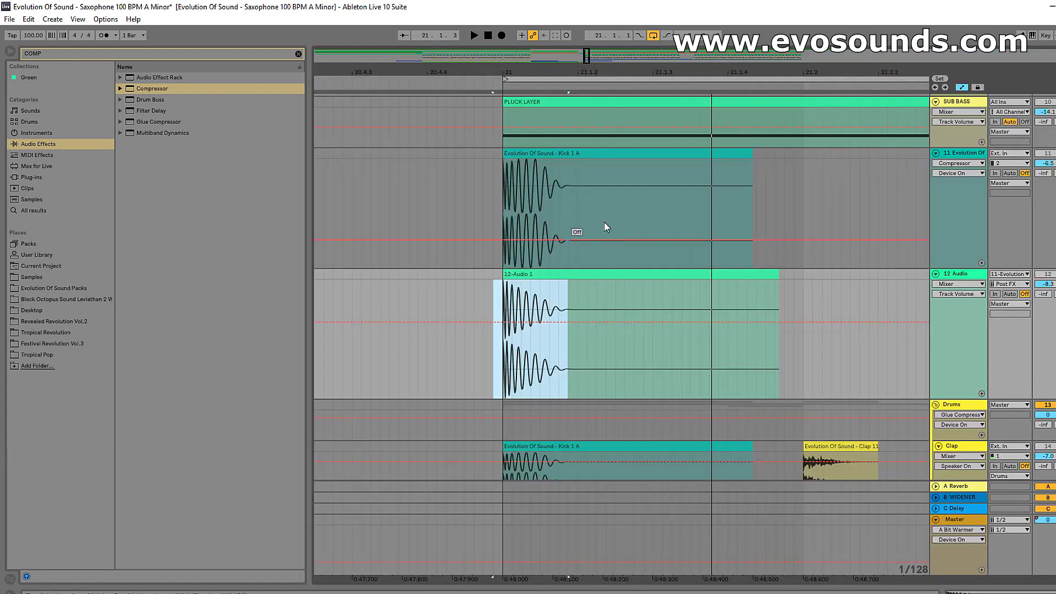
{"action": "left_click", "coordinate": [956, 268]}
{"action": "double_click", "coordinate": [963, 156]}
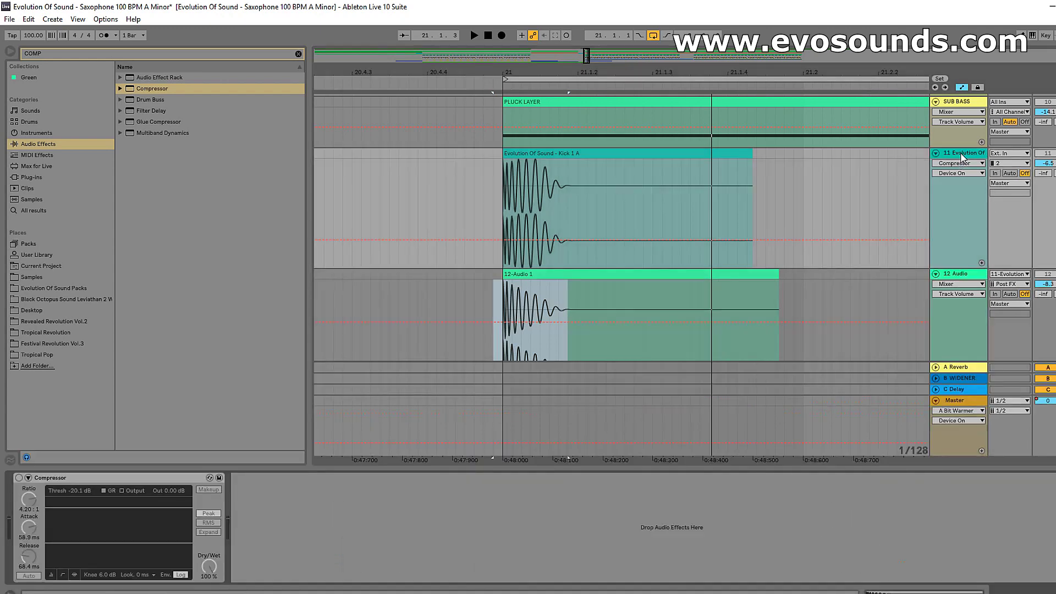
Duplicate the 12-Audio 1 clip repeatedly with Ctrl+D.
{"action": "left_click", "coordinate": [532, 275]}
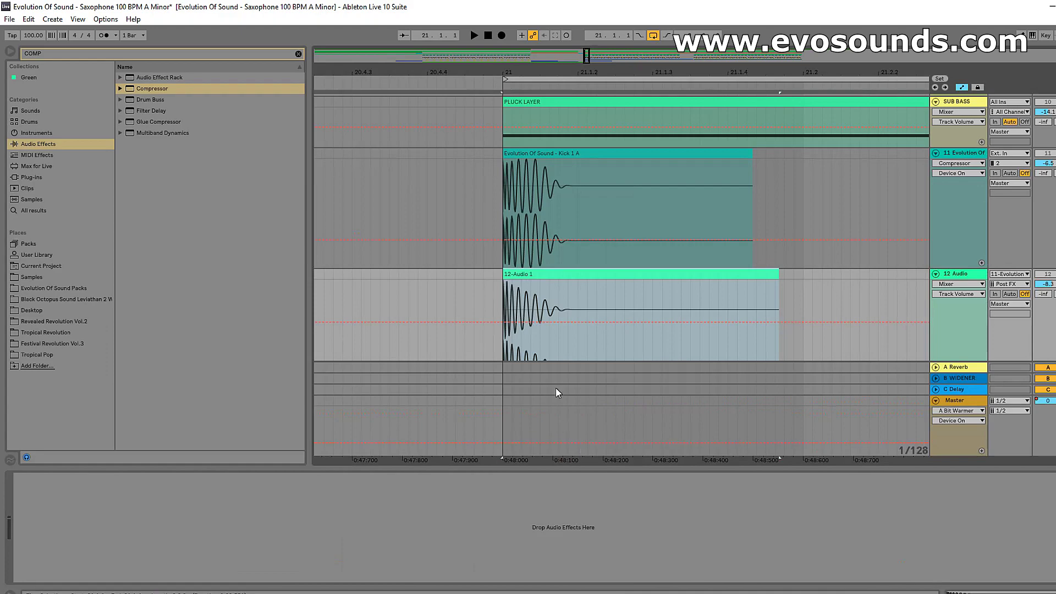
{"action": "double_click", "coordinate": [576, 270]}
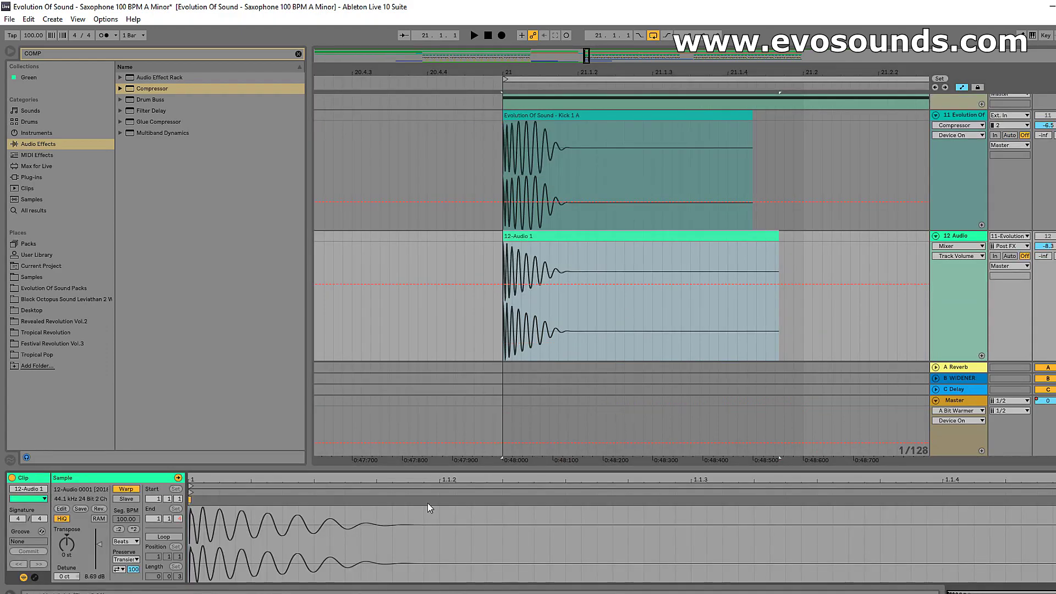
{"action": "key", "text": "ctrl+d"}
{"action": "key", "text": "ctrl+d"}
{"action": "key", "text": "ctrl+d"}
{"action": "key", "text": "ctrl+d"}
{"action": "key", "text": "ctrl+d"}
{"action": "key", "text": "ctrl+d"}
{"action": "key", "text": "ctrl+d"}
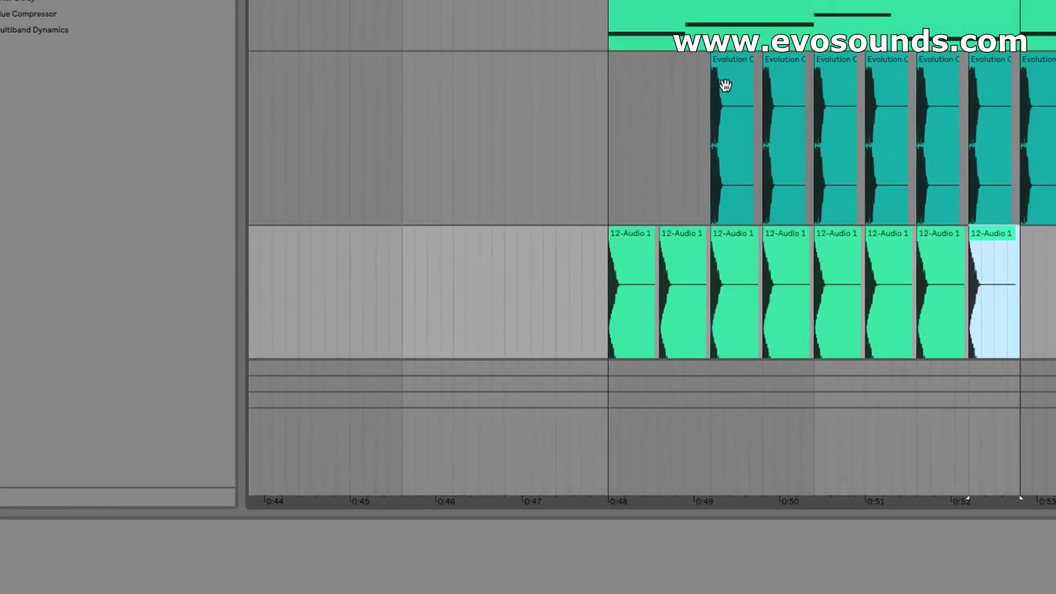
Paste a copy of track 11's kick clip at 0:48, duplicate it, and return to the mixer.
{"action": "left_click", "coordinate": [725, 85]}
{"action": "key", "text": "ctrl+c"}
{"action": "left_click", "coordinate": [610, 99]}
{"action": "key", "text": "ctrl+v"}
{"action": "key", "text": "ctrl+d"}
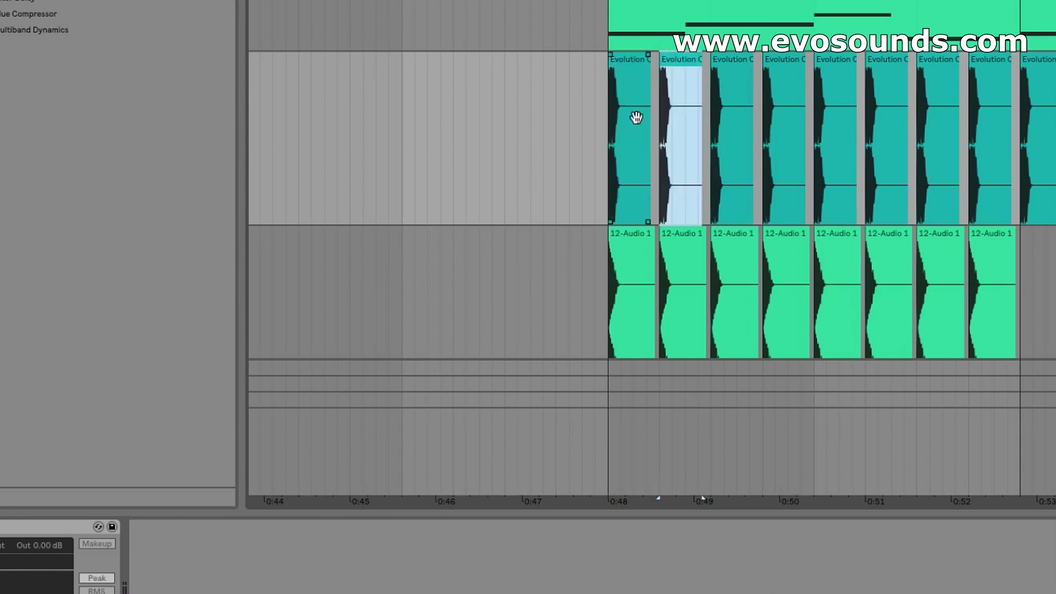
{"action": "left_click", "coordinate": [612, 112]}
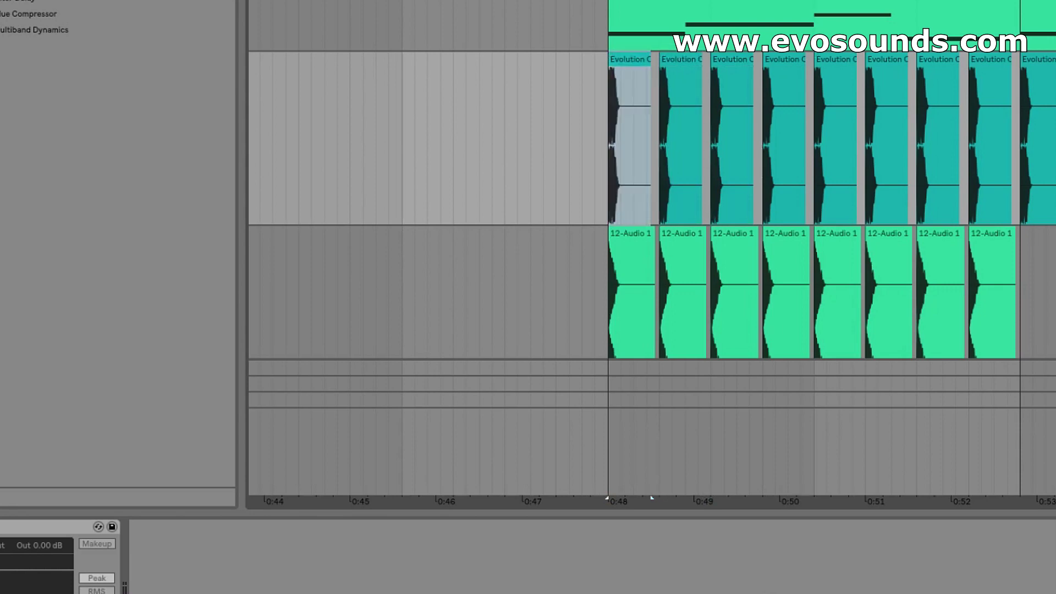
{"action": "key", "text": "Tab"}
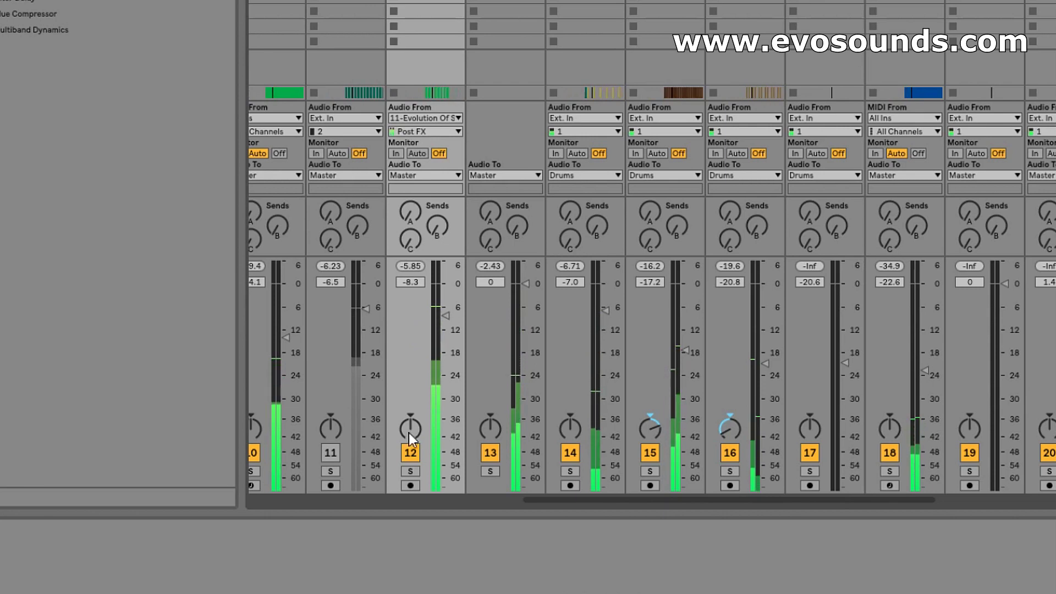
Compare tracks 11 and 12 by switching each on and off, raising track 11 to -5.9 dB, then stop playback.
{"action": "left_click", "coordinate": [331, 453]}
{"action": "left_click", "coordinate": [416, 454]}
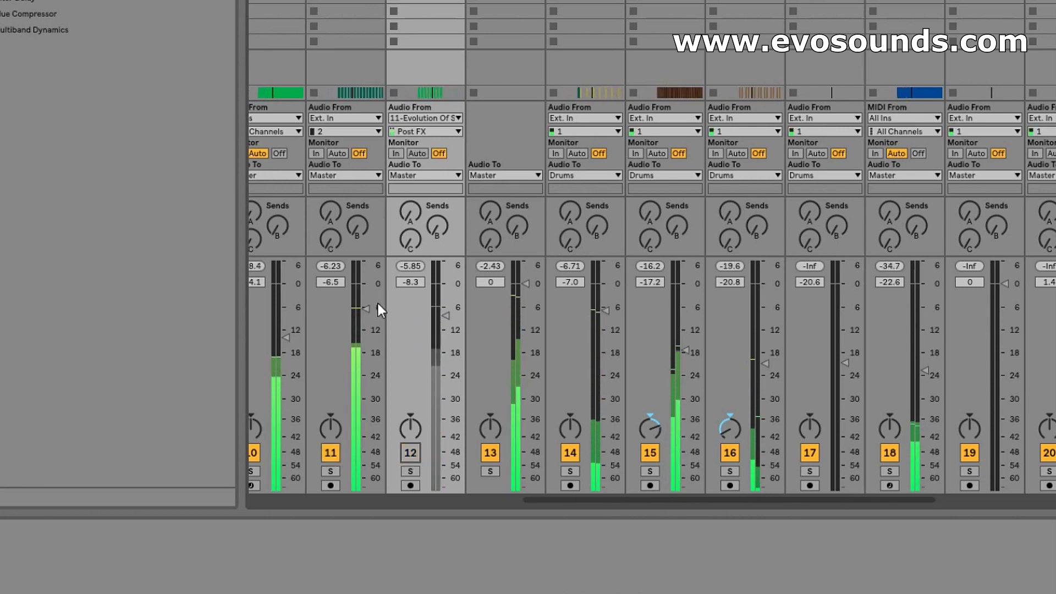
{"action": "left_click", "coordinate": [331, 452]}
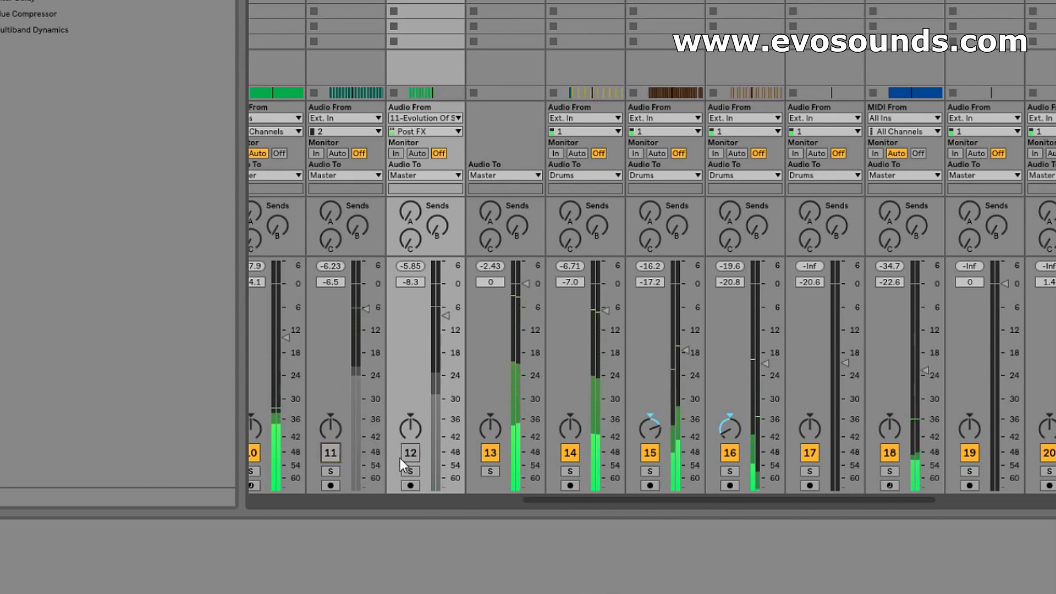
{"action": "left_click", "coordinate": [411, 452]}
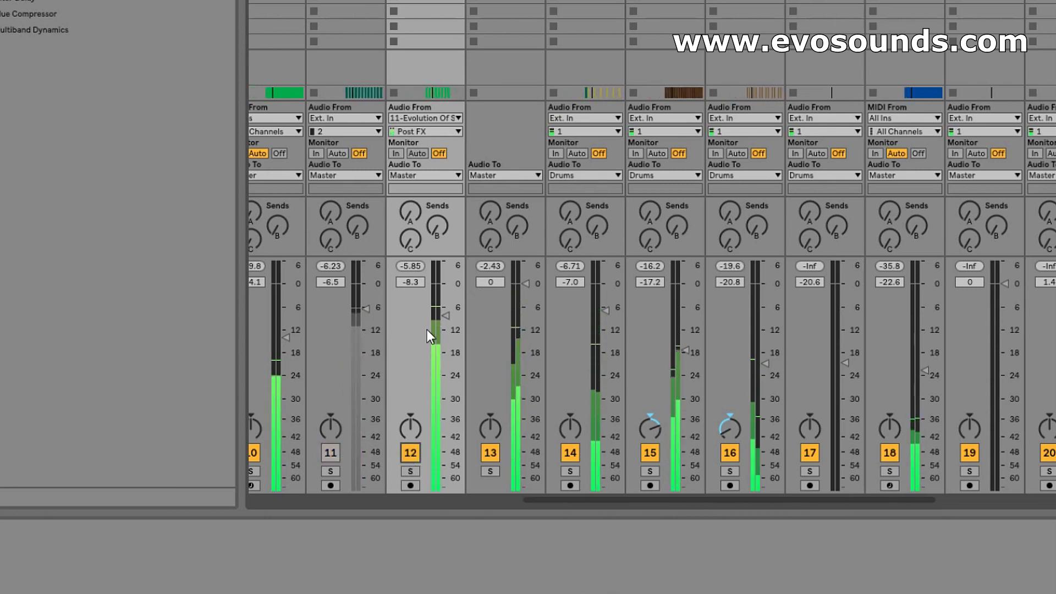
{"action": "left_click_drag", "start_coordinate": [446, 315], "coordinate": [445, 308]}
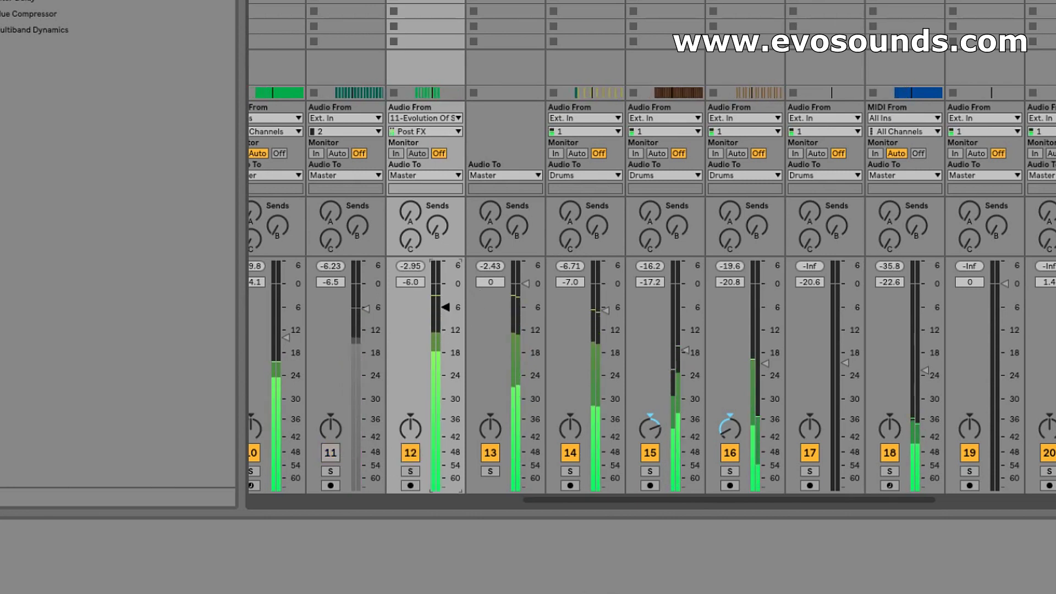
{"action": "left_click", "coordinate": [338, 452]}
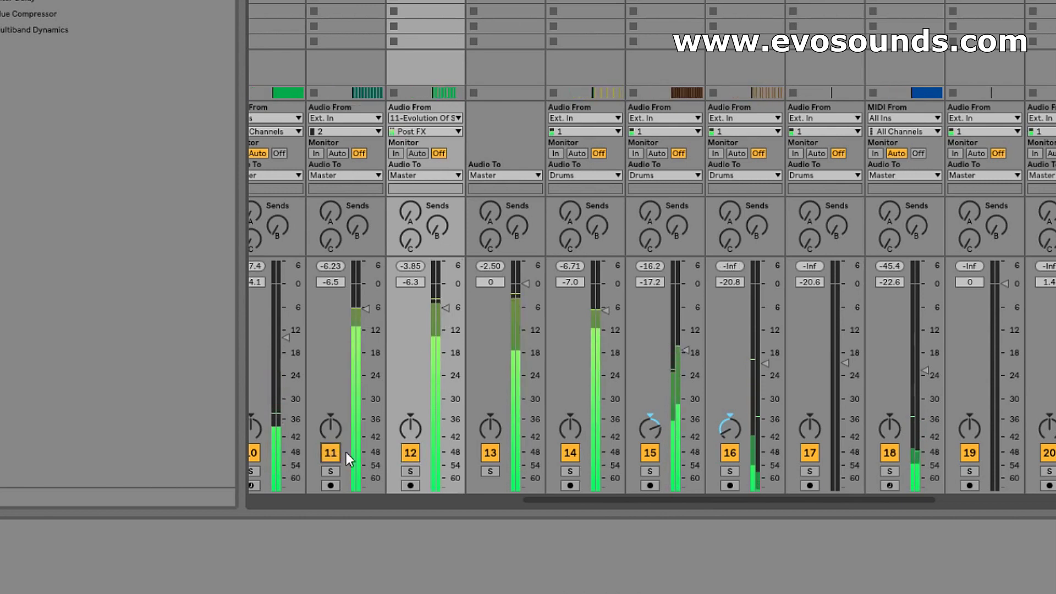
{"action": "left_click", "coordinate": [411, 457]}
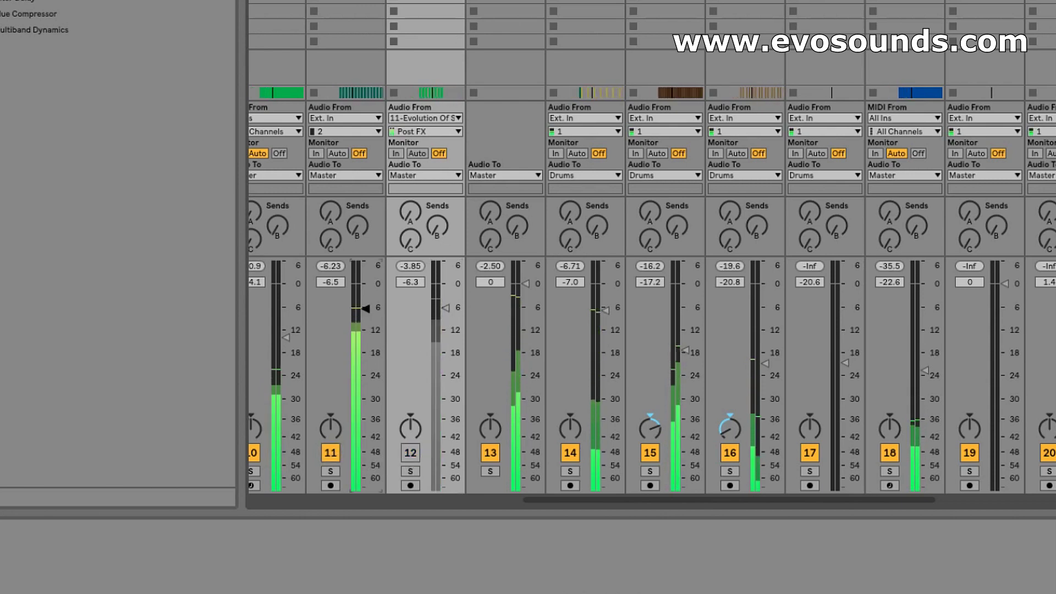
{"action": "left_click_drag", "start_coordinate": [366, 308], "coordinate": [371, 305]}
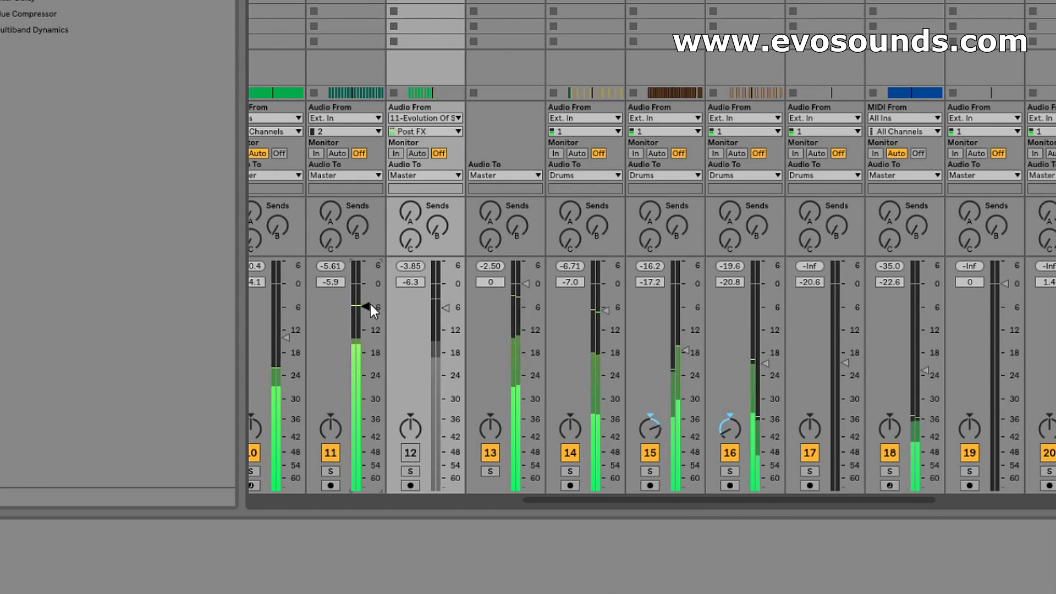
{"action": "key", "text": "space"}
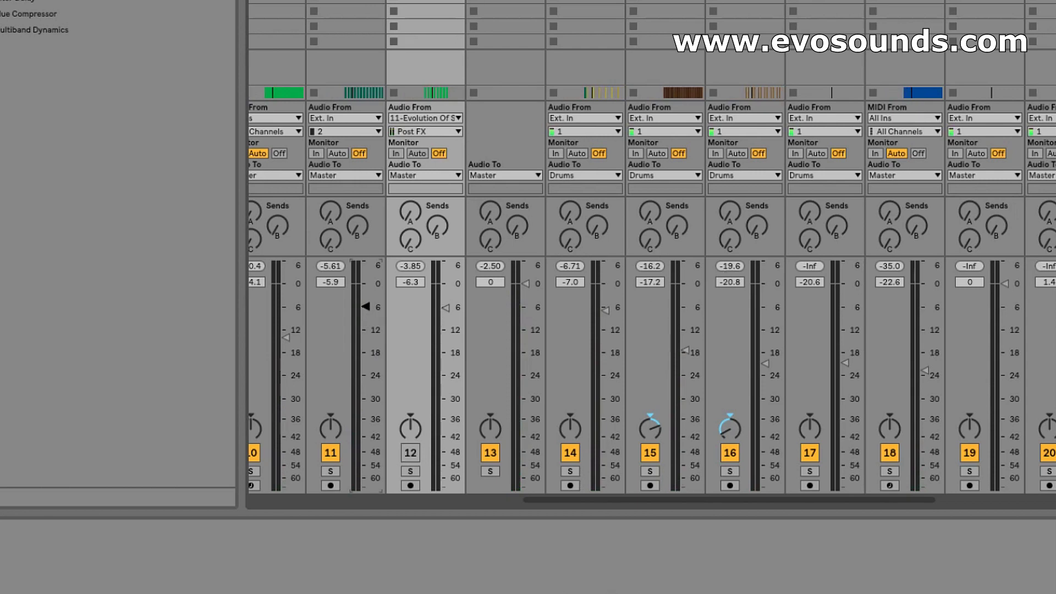
Check track 11's compressor, reselect track 12, and switch to Arrangement view.
{"action": "left_click", "coordinate": [345, 66]}
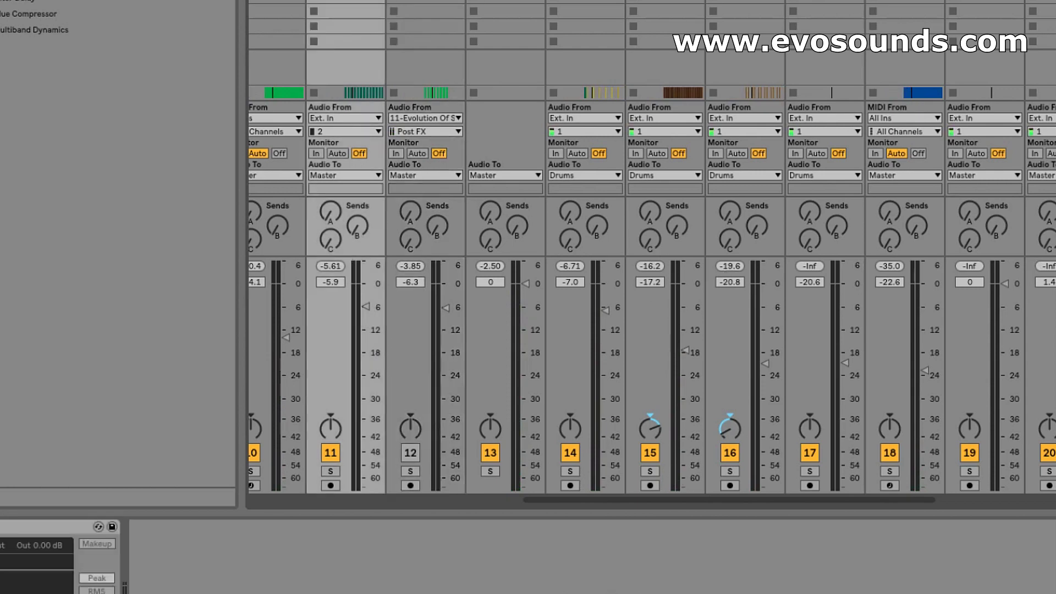
{"action": "key", "text": "Right"}
{"action": "key", "text": "Tab"}
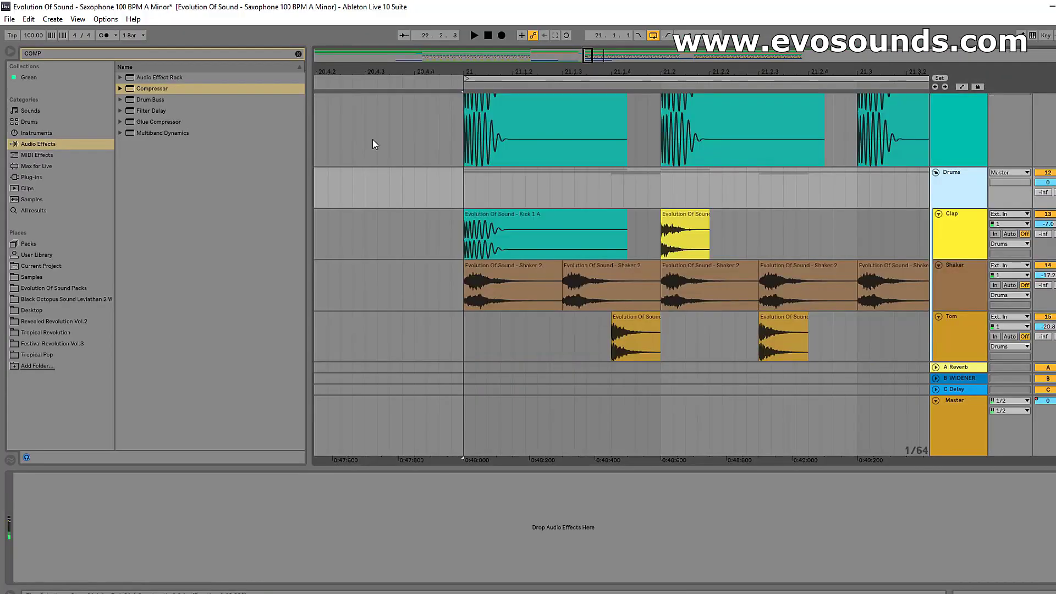
Search the plug-ins for 'vert' and drag Vertigo VSC-2 from Plugin Alliance onto the Drums group.
{"action": "left_click", "coordinate": [7, 175]}
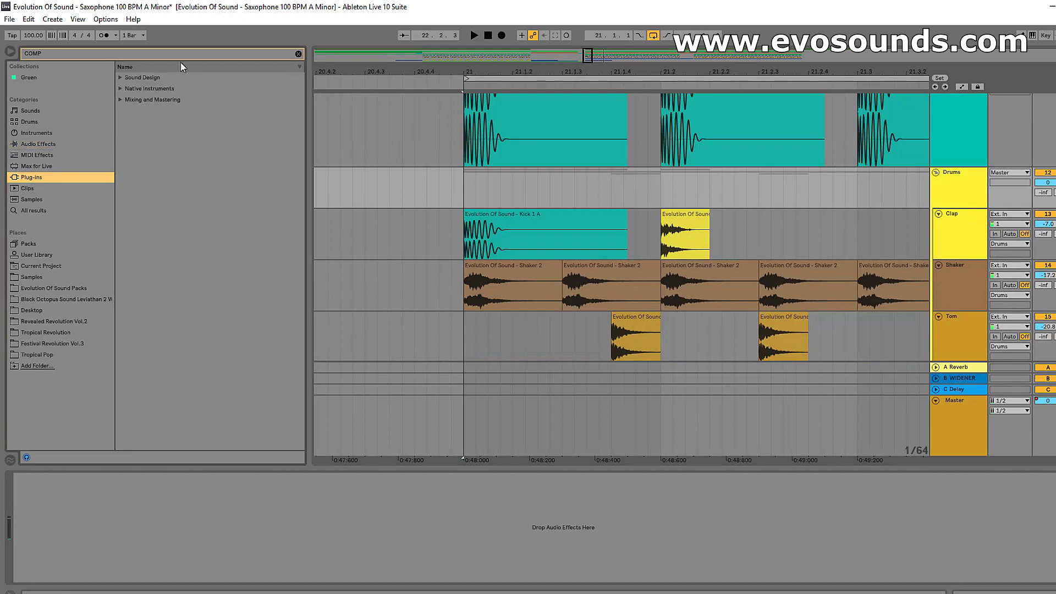
{"action": "left_click", "coordinate": [298, 54]}
{"action": "type", "text": "vert"}
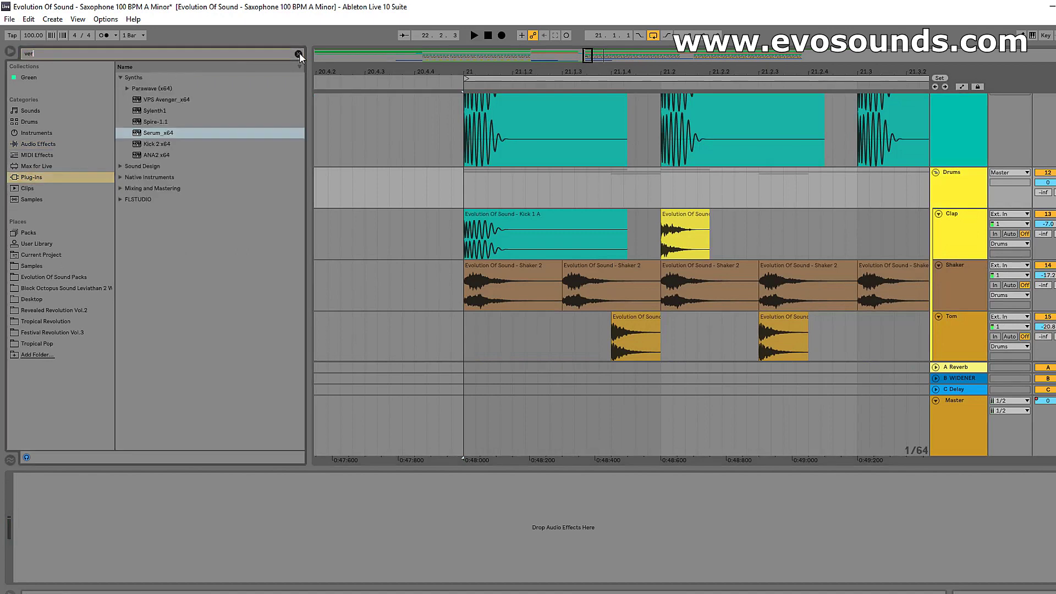
{"action": "left_click", "coordinate": [133, 80]}
{"action": "left_click", "coordinate": [138, 89]}
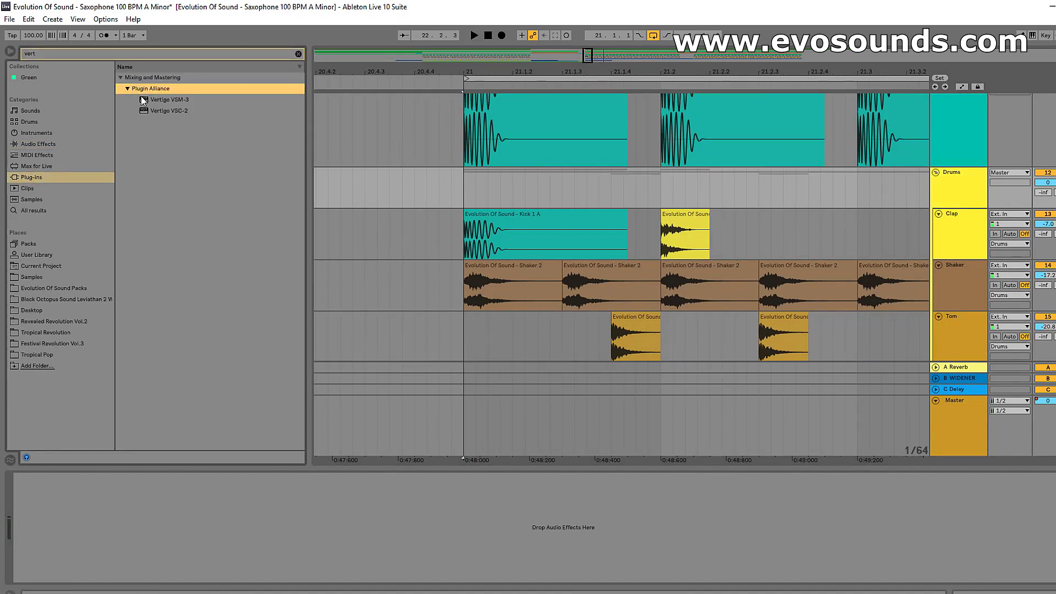
{"action": "left_click_drag", "start_coordinate": [177, 115], "coordinate": [468, 173]}
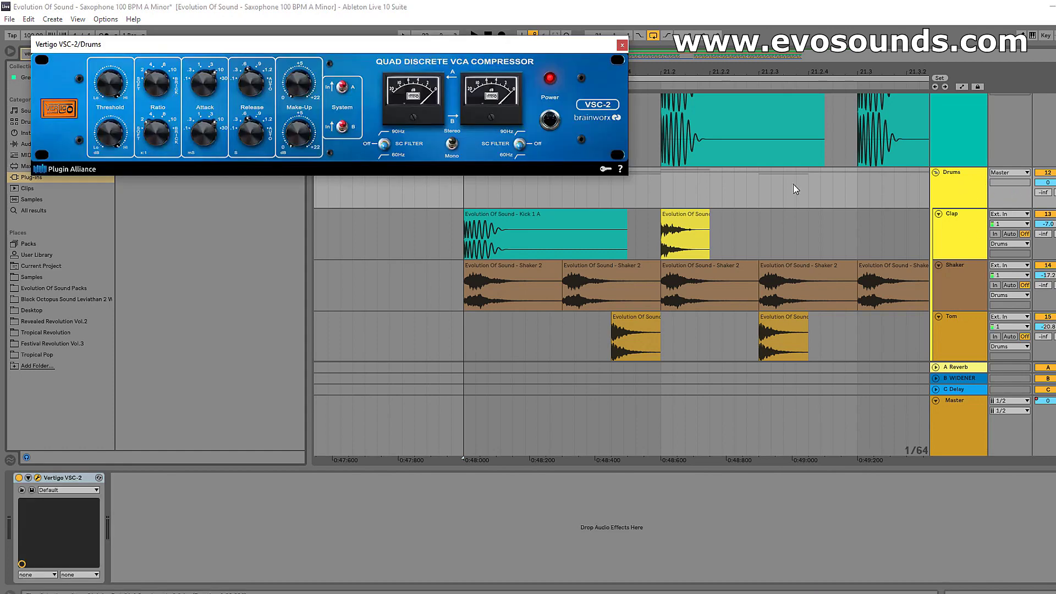
Turn the VSC-2's release and attack to minimum, ratio to Brick, then raise attack to 10 ms.
{"action": "left_click_drag", "start_coordinate": [407, 51], "coordinate": [717, 349]}
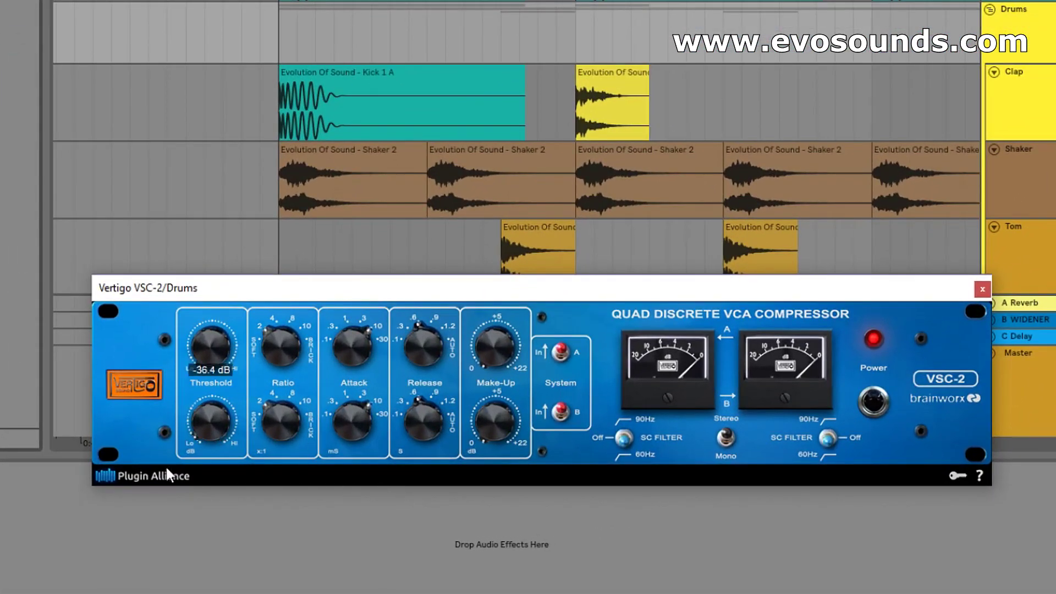
{"action": "left_click", "coordinate": [649, 181]}
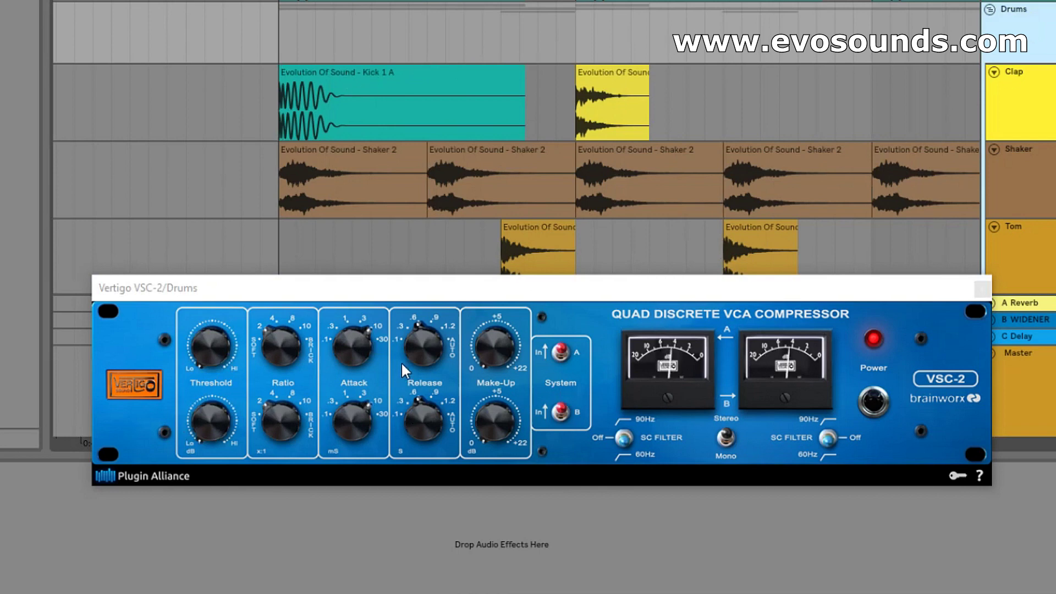
{"action": "left_click_drag", "start_coordinate": [420, 342], "coordinate": [377, 448]}
{"action": "left_click_drag", "start_coordinate": [352, 346], "coordinate": [347, 440]}
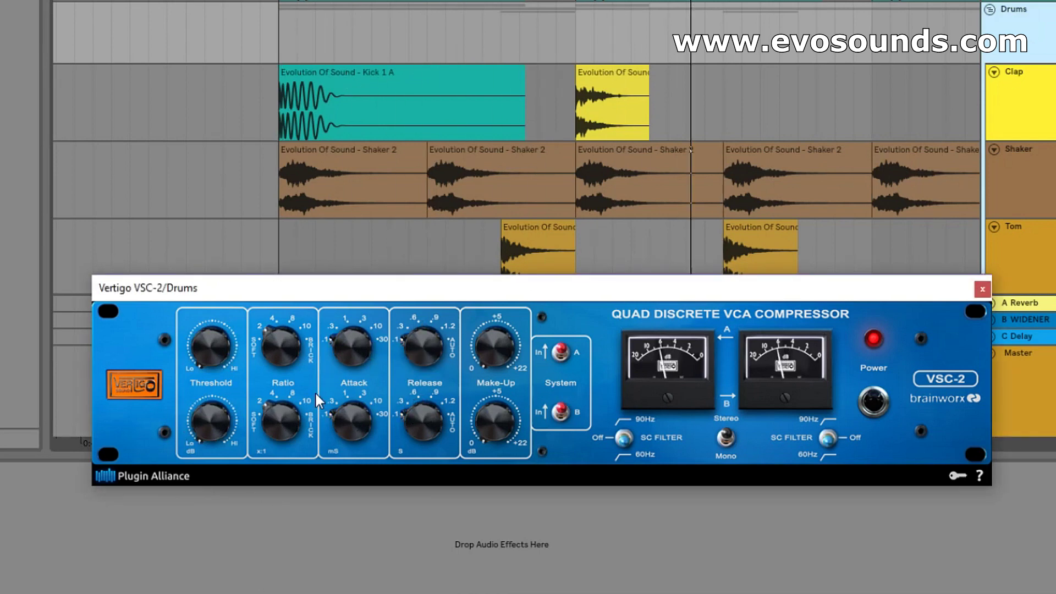
{"action": "left_click_drag", "start_coordinate": [293, 351], "coordinate": [335, 276]}
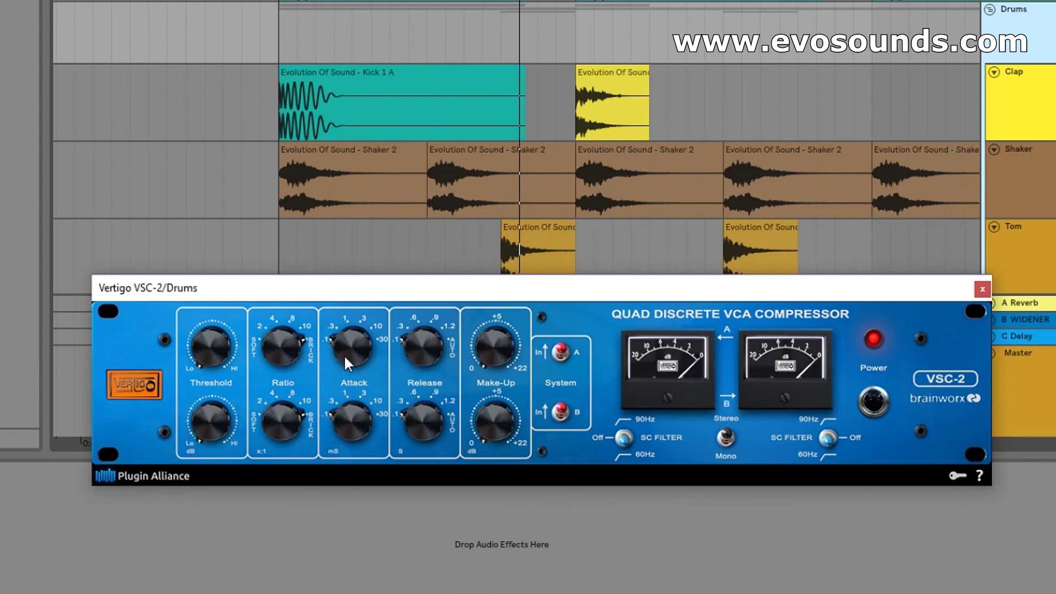
{"action": "left_click_drag", "start_coordinate": [341, 332], "coordinate": [362, 307]}
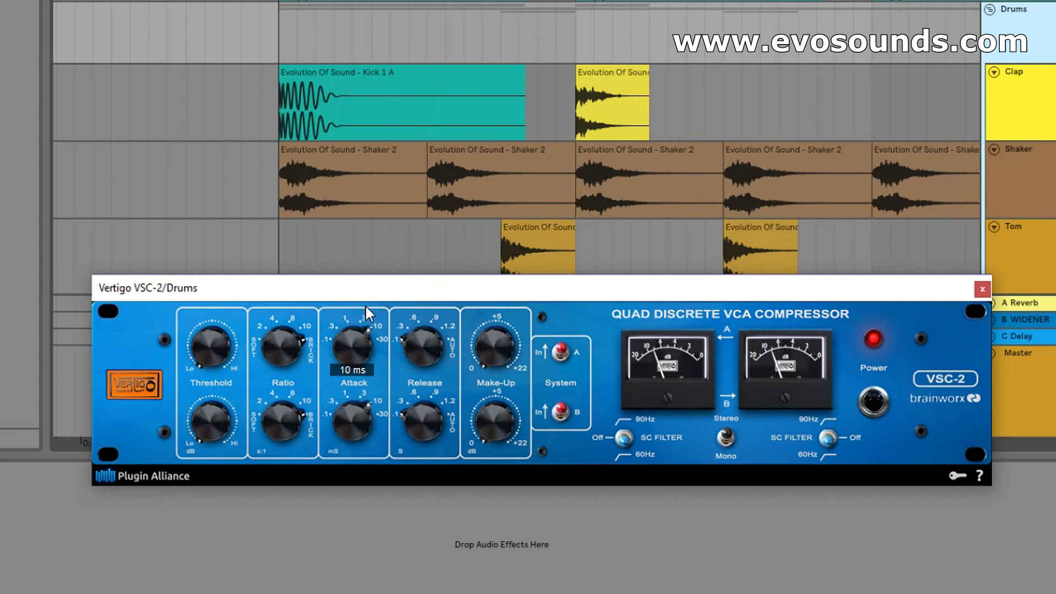
Delete the Kick 1 A clip and start drum playback.
{"action": "left_click", "coordinate": [410, 70]}
{"action": "key", "text": "Delete"}
{"action": "left_click", "coordinate": [575, 80]}
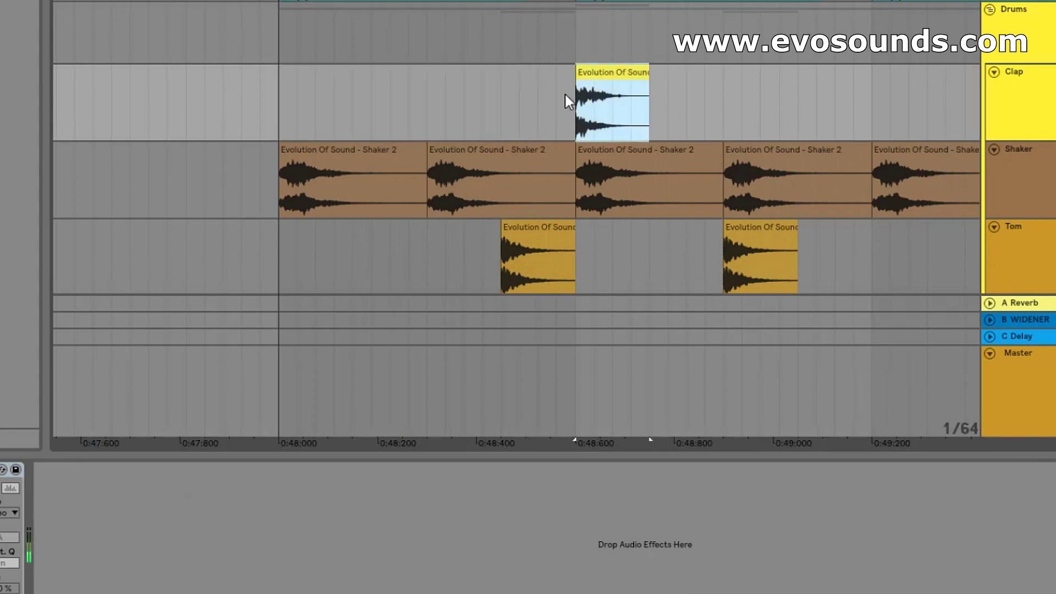
{"action": "key", "text": "space"}
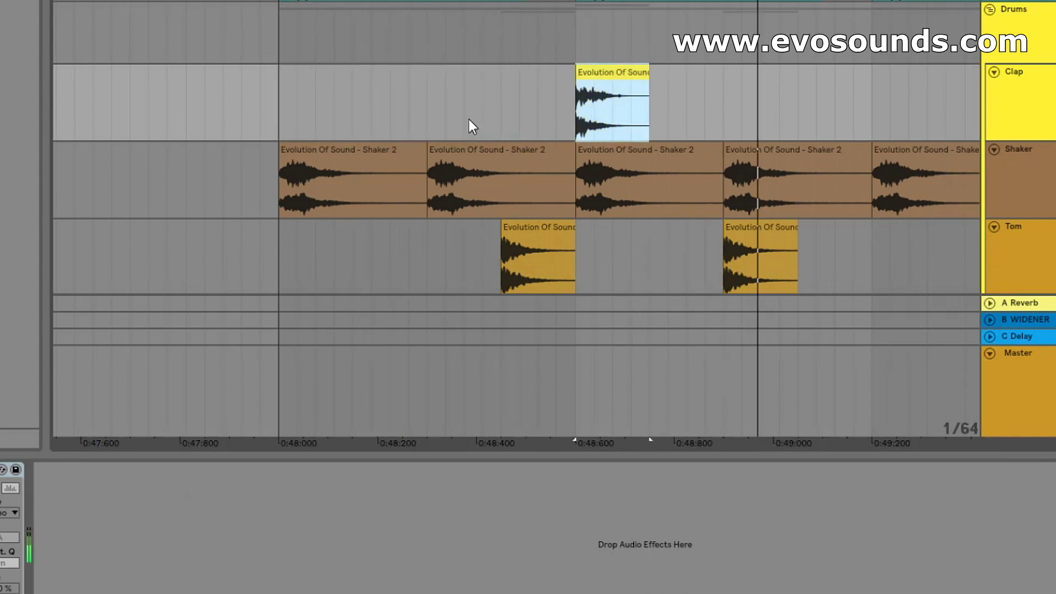
Retune the Drums VSC-2: release 0.9 s, ratio 2:1, threshold -16.7 dB.
{"action": "left_click", "coordinate": [1014, 9]}
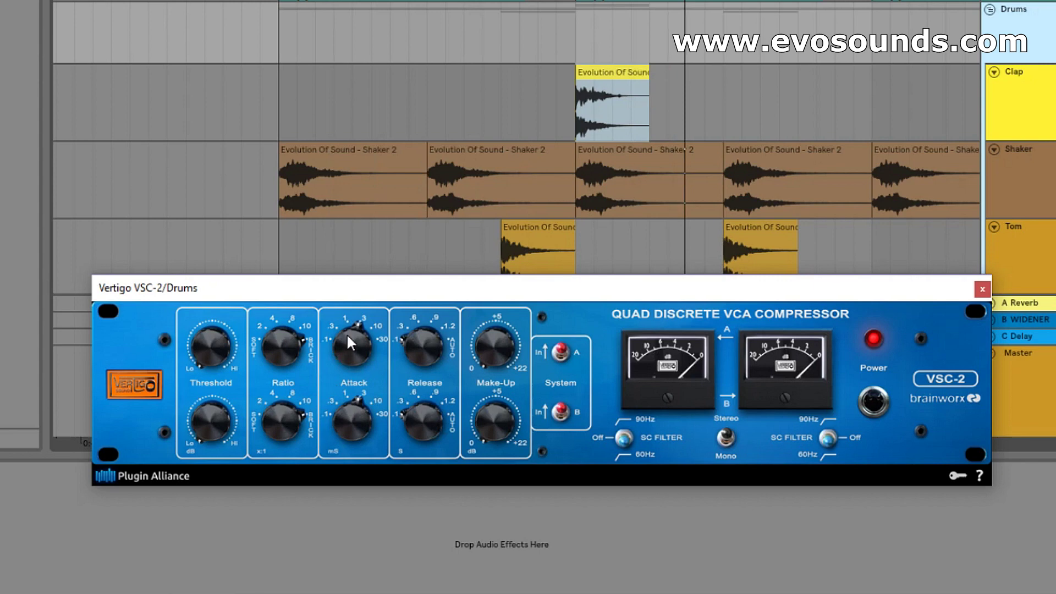
{"action": "left_click_drag", "start_coordinate": [416, 347], "coordinate": [404, 368]}
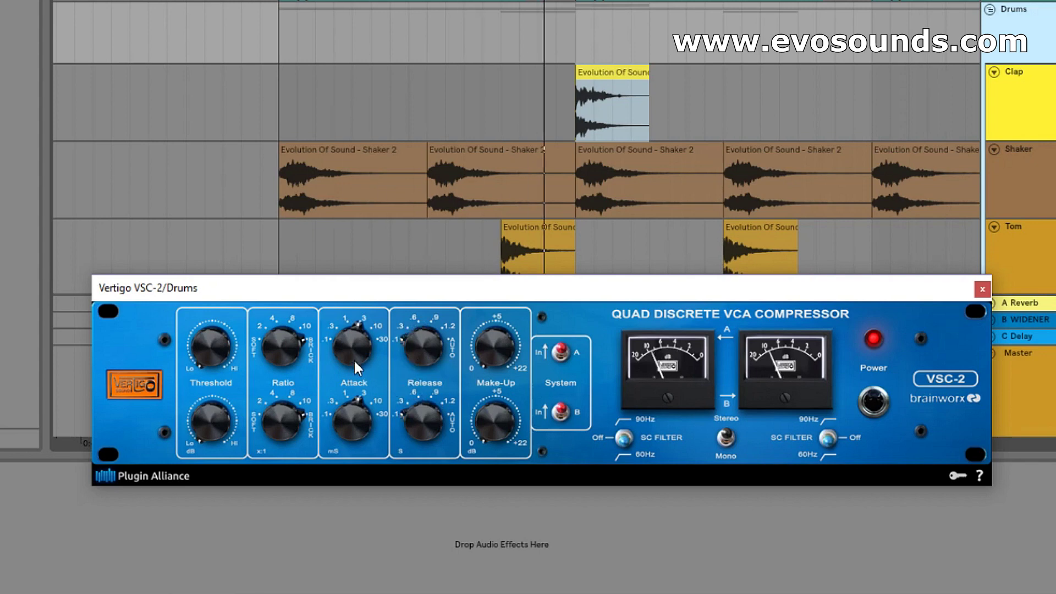
{"action": "left_click_drag", "start_coordinate": [230, 349], "coordinate": [231, 334]}
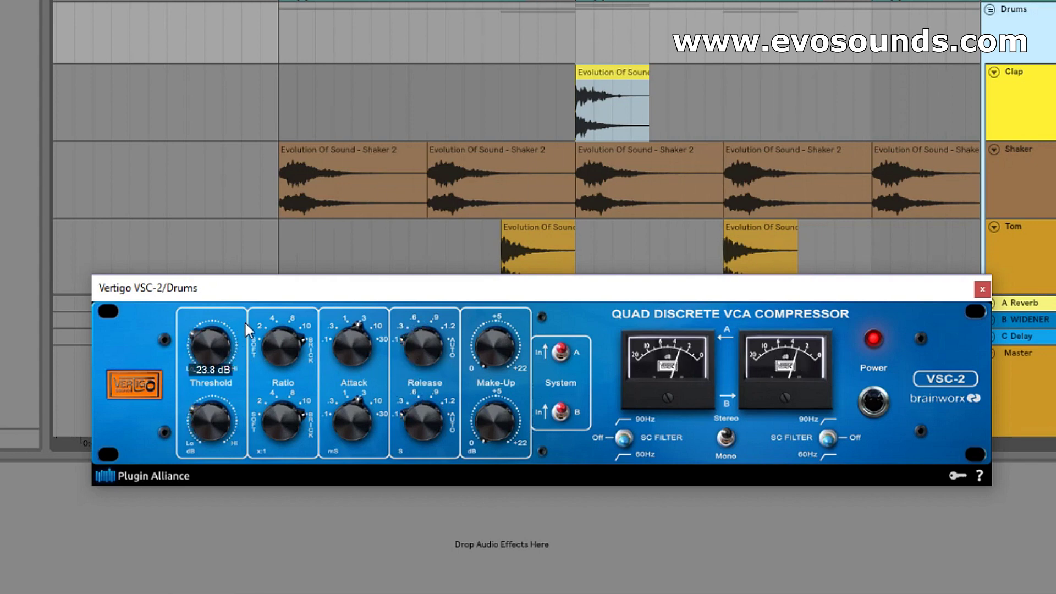
{"action": "left_click_drag", "start_coordinate": [245, 322], "coordinate": [245, 319]}
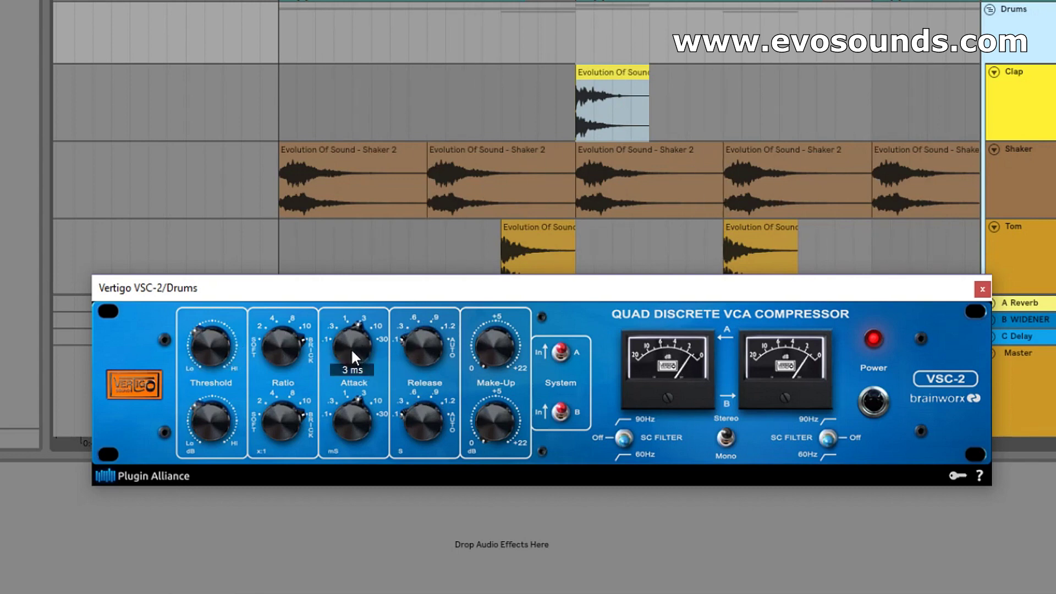
{"action": "left_click_drag", "start_coordinate": [419, 335], "coordinate": [426, 358]}
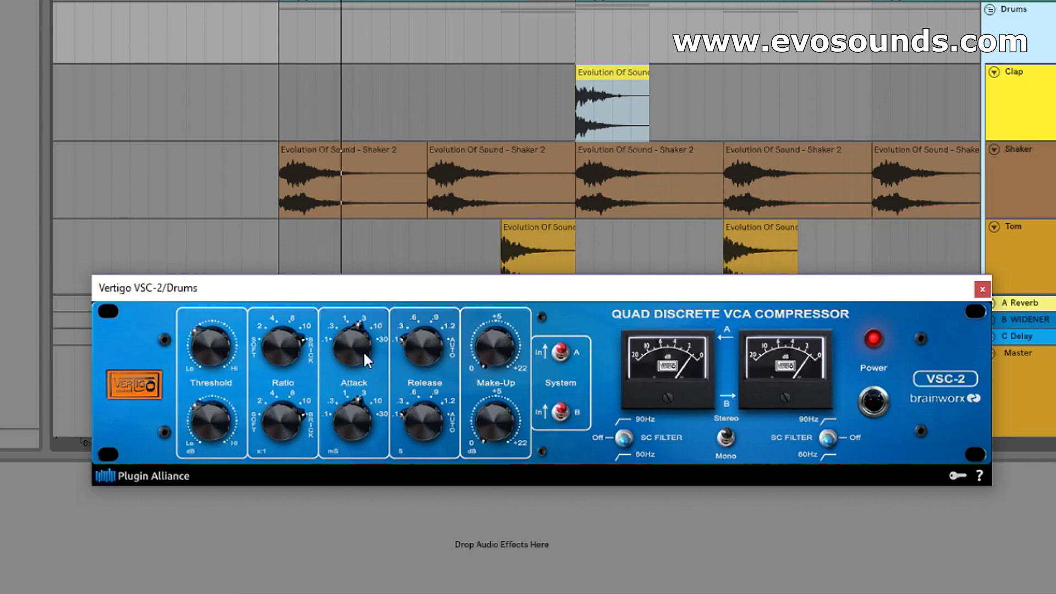
{"action": "left_click_drag", "start_coordinate": [288, 348], "coordinate": [285, 376]}
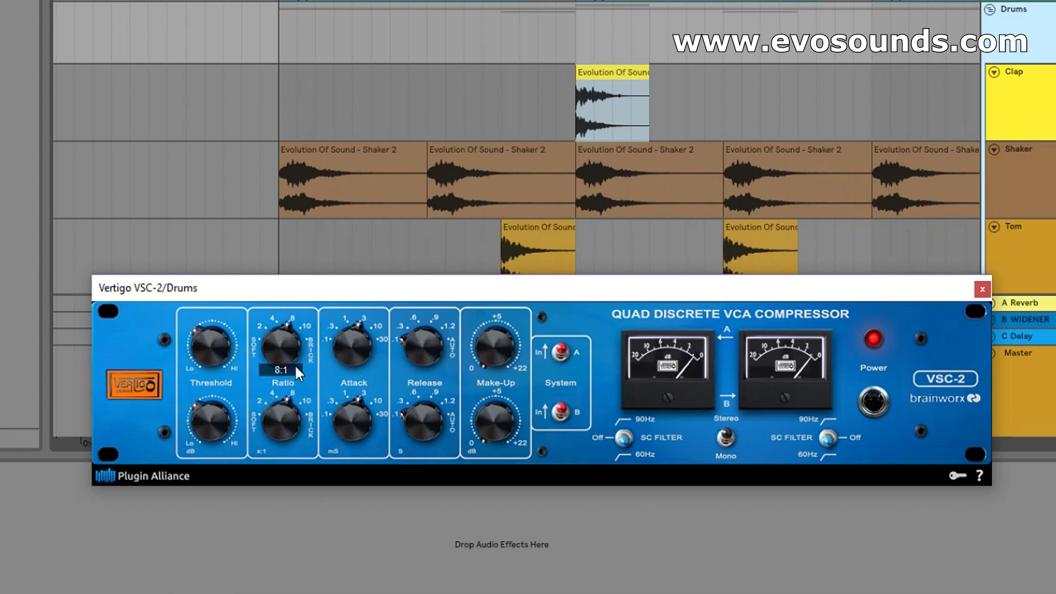
{"action": "mouse_move", "coordinate": [278, 350]}
{"action": "left_mouse_down"}
{"action": "mouse_move", "coordinate": [259, 363]}
{"action": "mouse_move", "coordinate": [305, 337]}
{"action": "mouse_move", "coordinate": [282, 351]}
{"action": "left_mouse_up"}
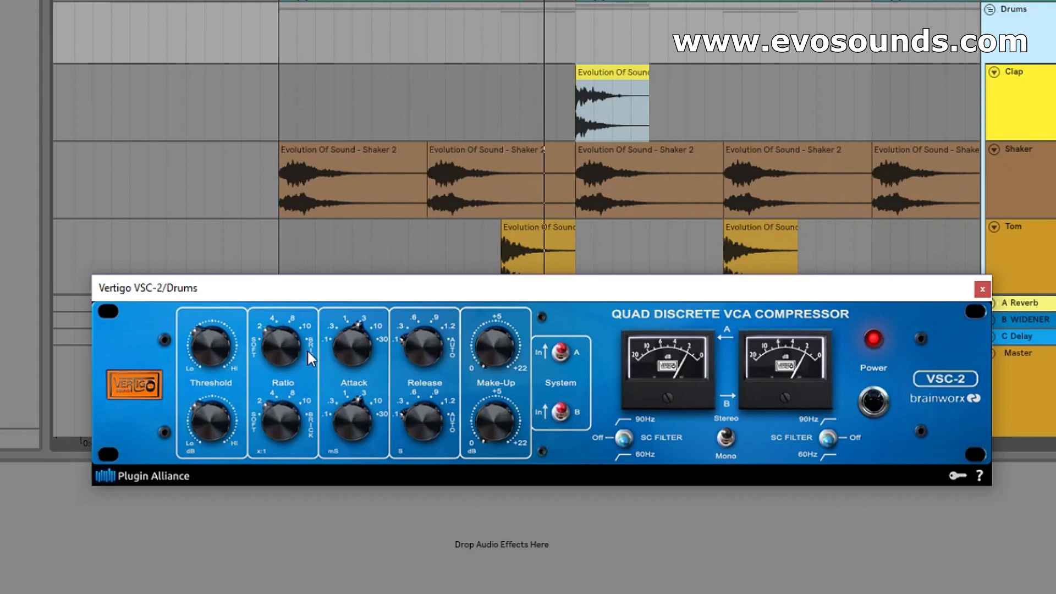
{"action": "left_click_drag", "start_coordinate": [205, 350], "coordinate": [227, 335]}
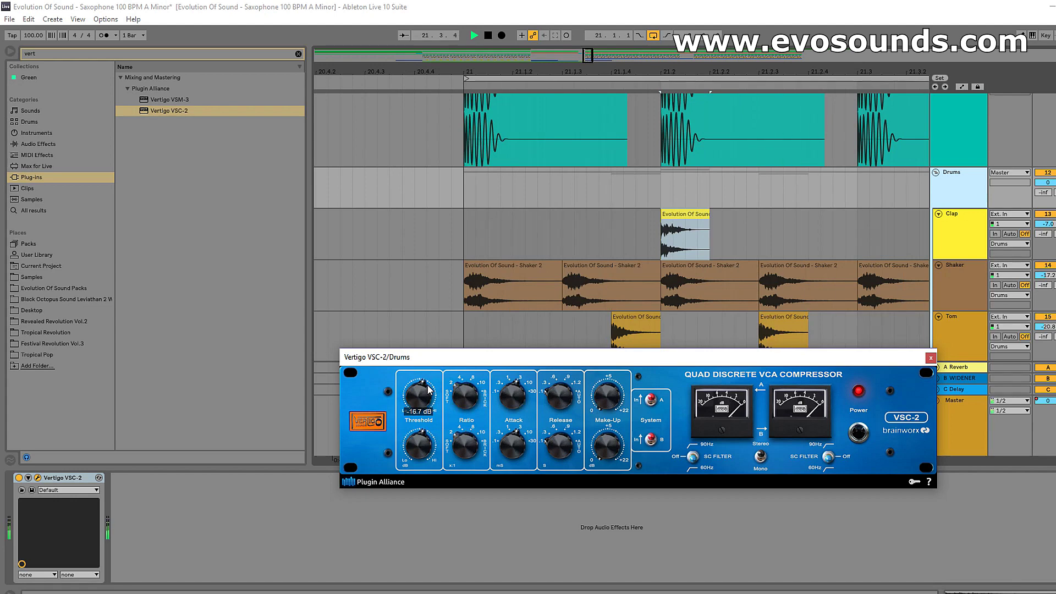
{"action": "left_click_drag", "start_coordinate": [428, 389], "coordinate": [428, 389]}
{"action": "mouse_move", "coordinate": [606, 397]}
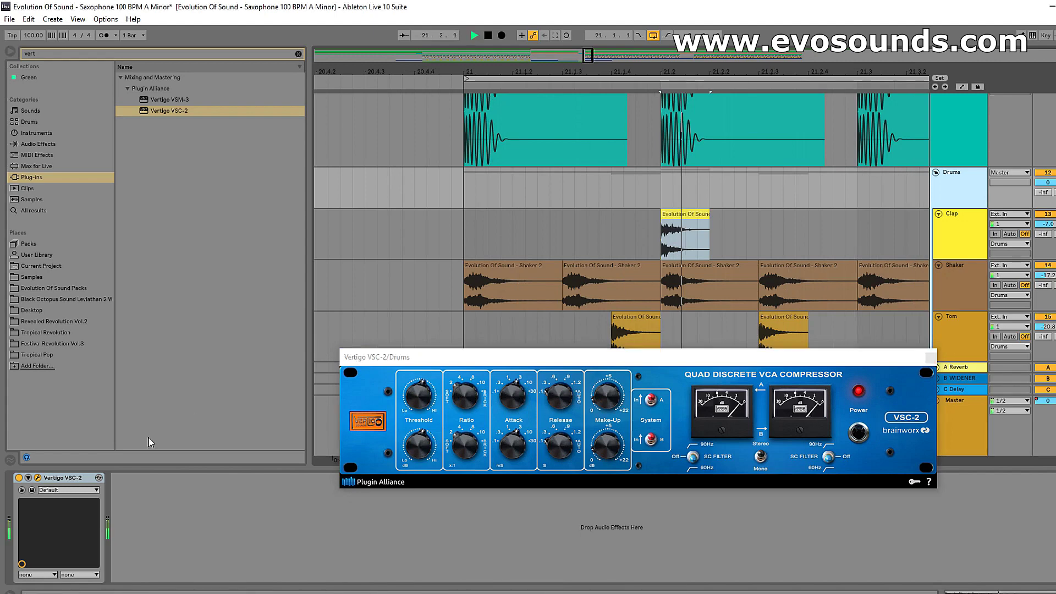
{"action": "left_click", "coordinate": [19, 478]}
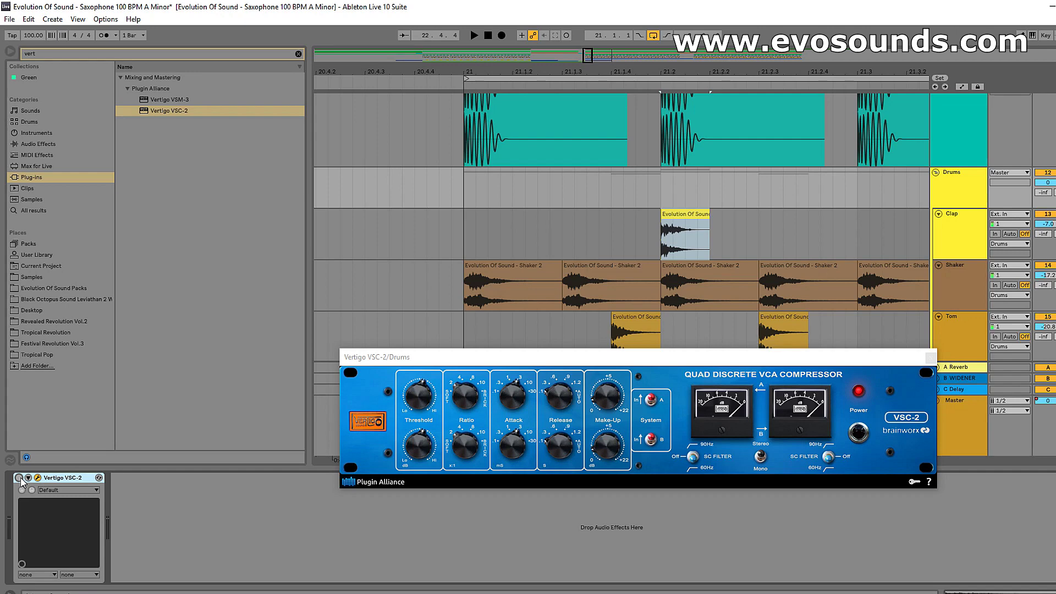
{"action": "left_click", "coordinate": [19, 477]}
{"action": "key", "text": "space"}
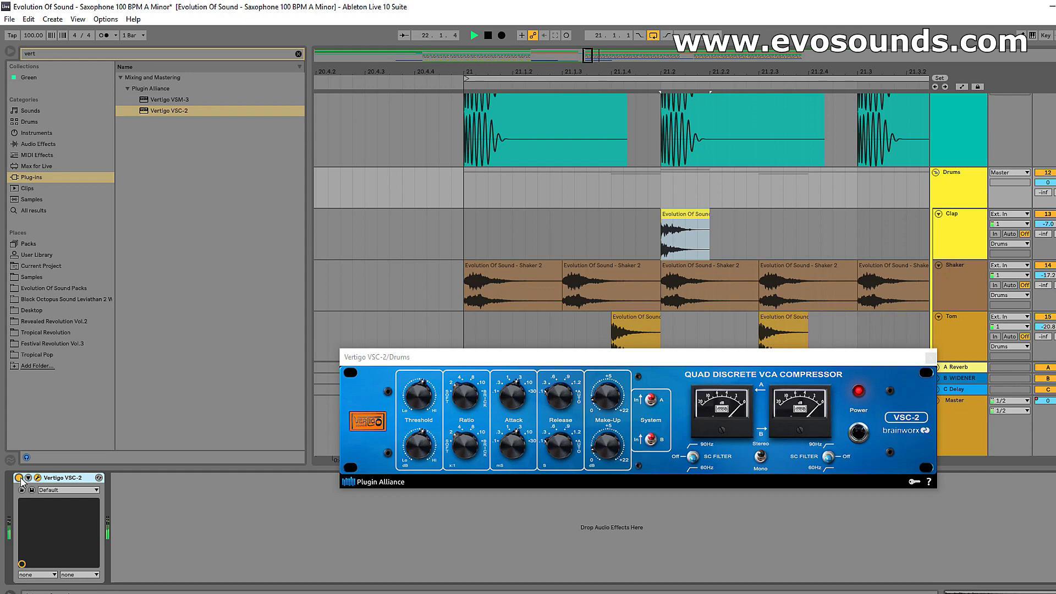
{"action": "left_click", "coordinate": [19, 477]}
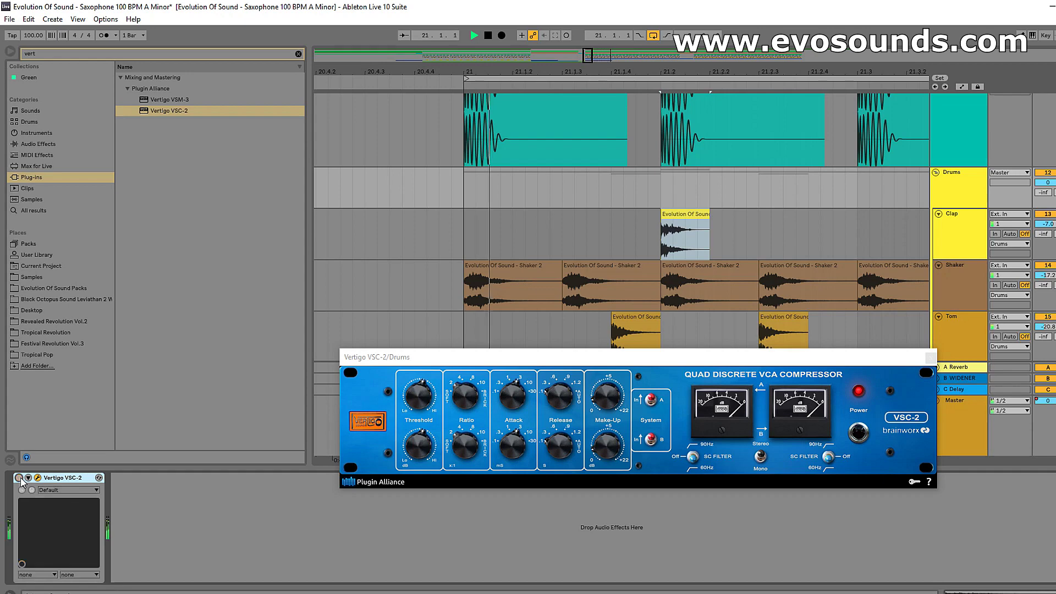
{"action": "left_click", "coordinate": [19, 478]}
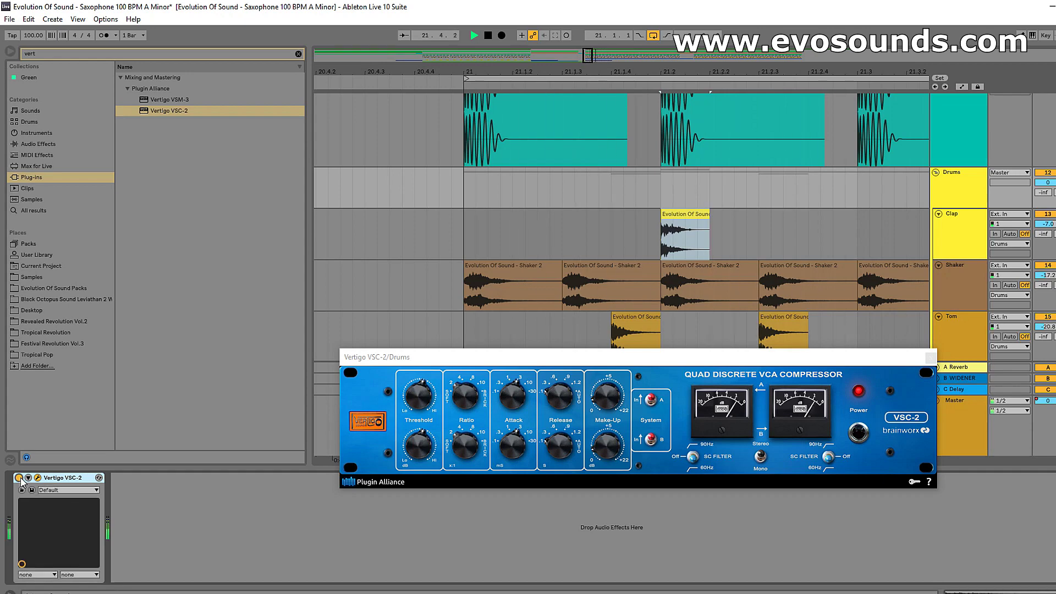
In the mixer view, compare the drums with the VSC-2 bypassed and active.
{"action": "key", "text": "Tab"}
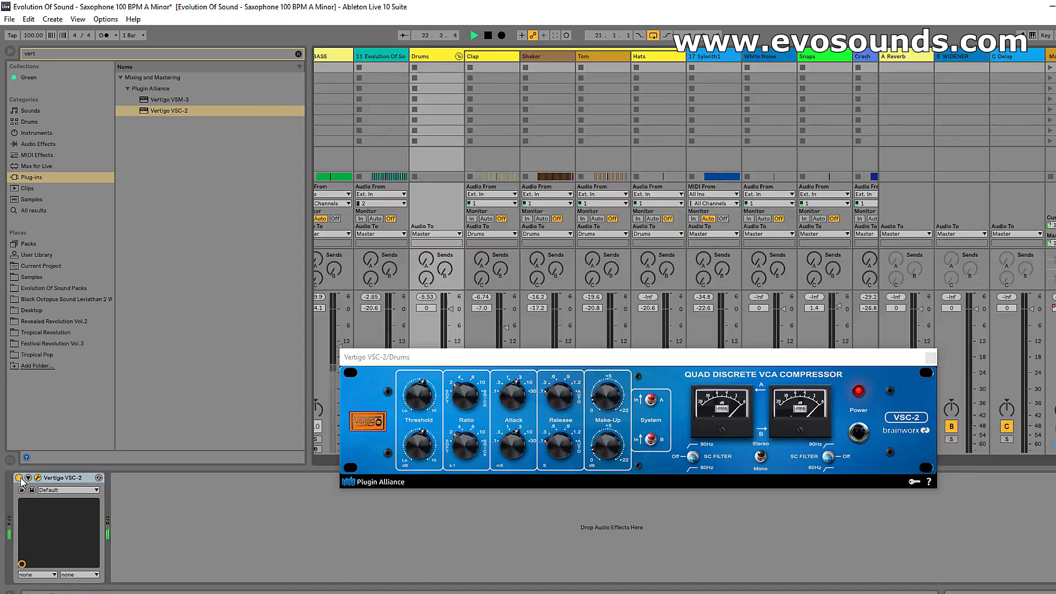
{"action": "left_click_drag", "start_coordinate": [441, 362], "coordinate": [468, 440]}
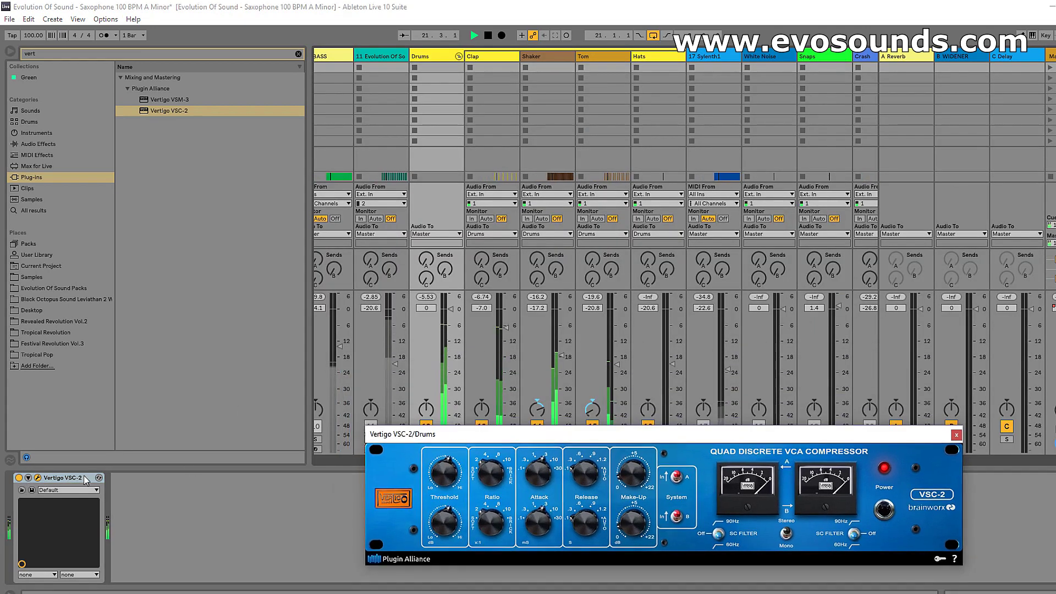
{"action": "left_click", "coordinate": [19, 478]}
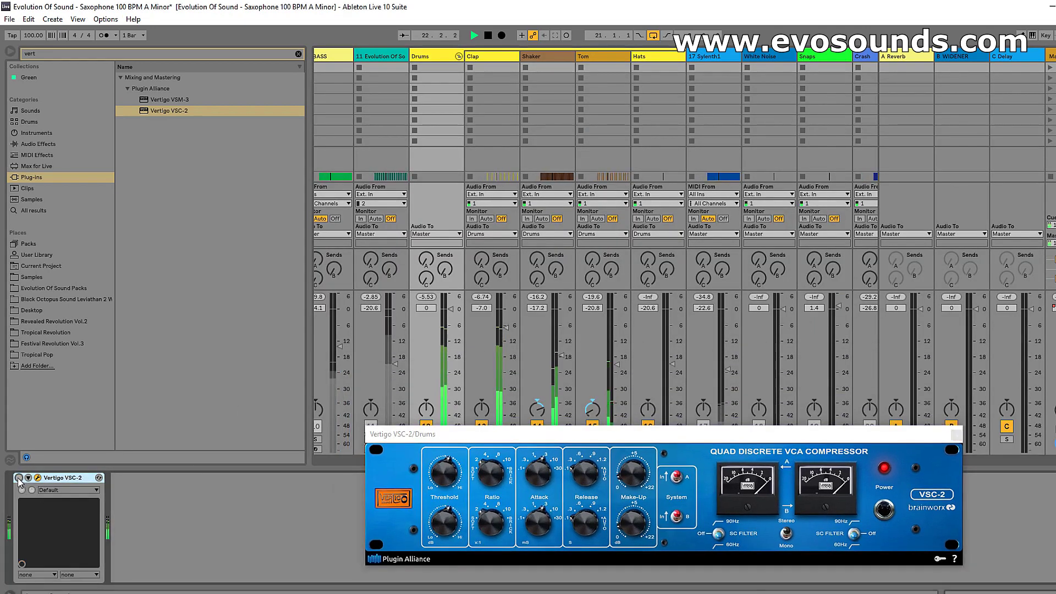
{"action": "left_click", "coordinate": [18, 478]}
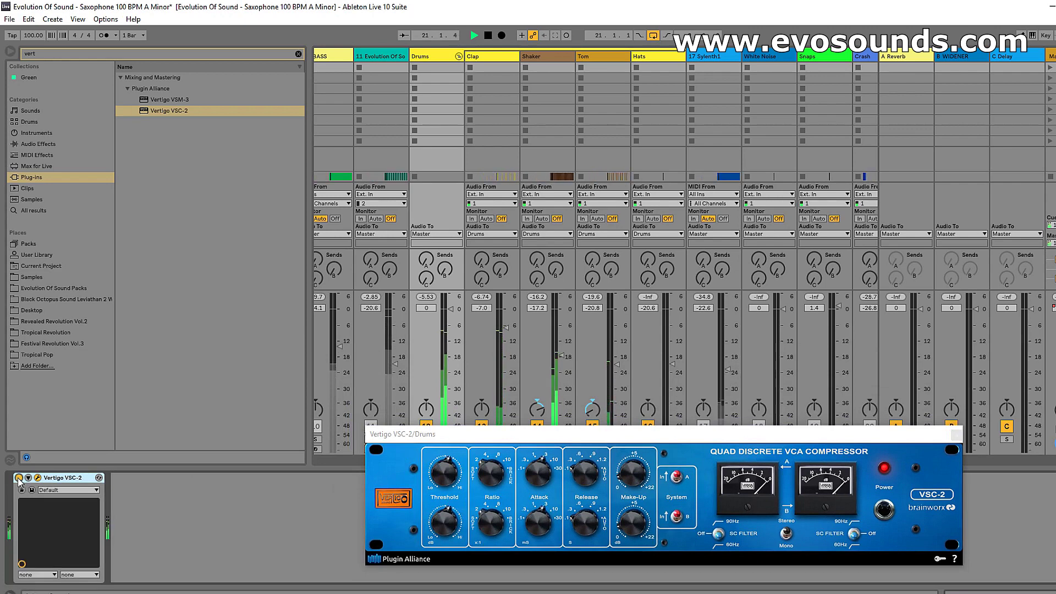
{"action": "left_click", "coordinate": [18, 478]}
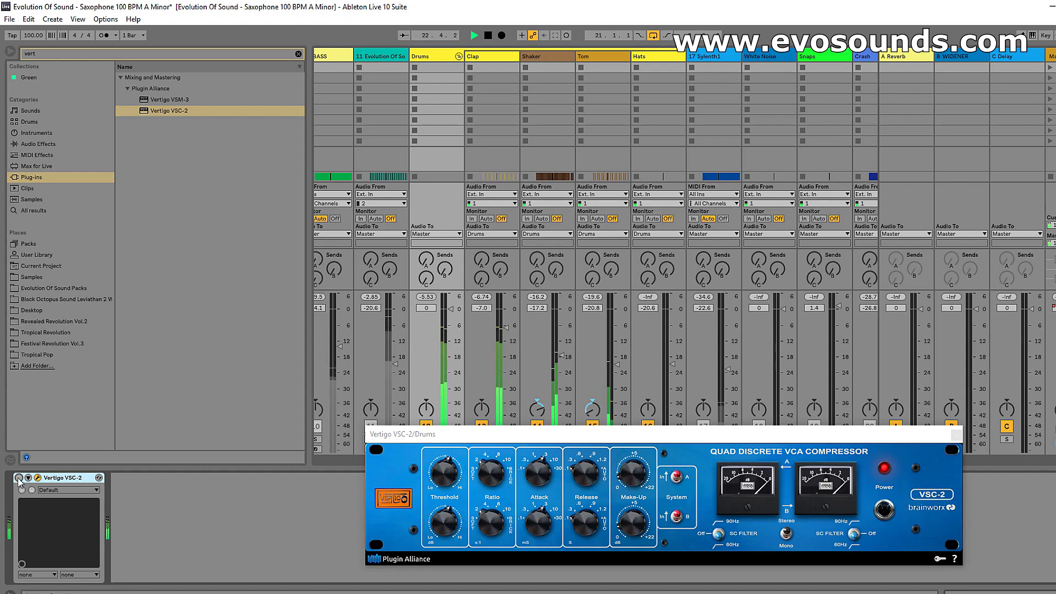
{"action": "left_click", "coordinate": [18, 478]}
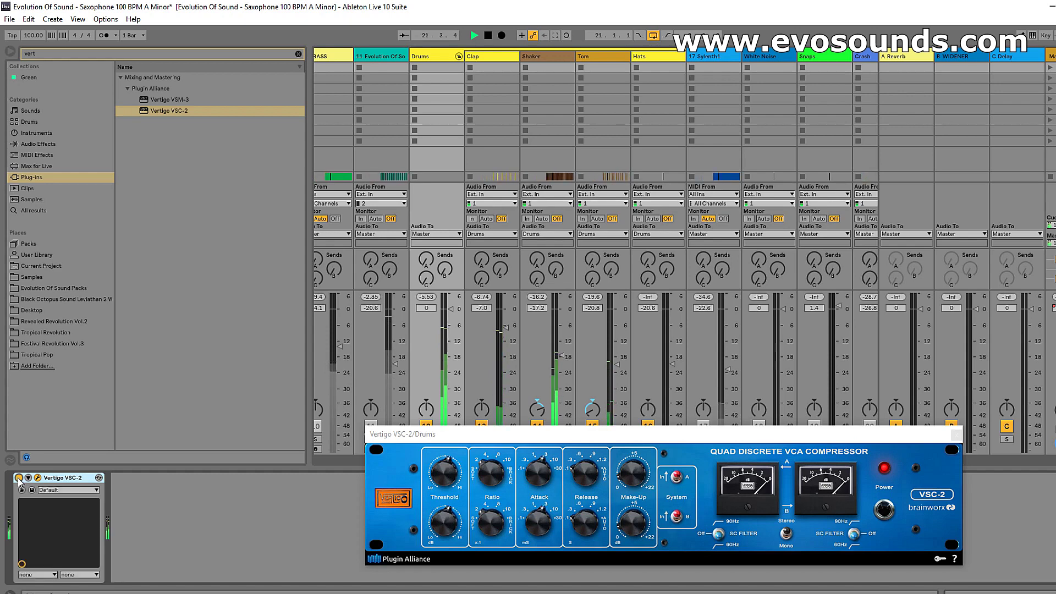
Lower the VSC-2 threshold to -19.6 dB, raise make-up gain, and compare bypassed.
{"action": "left_click_drag", "start_coordinate": [442, 473], "coordinate": [438, 479]}
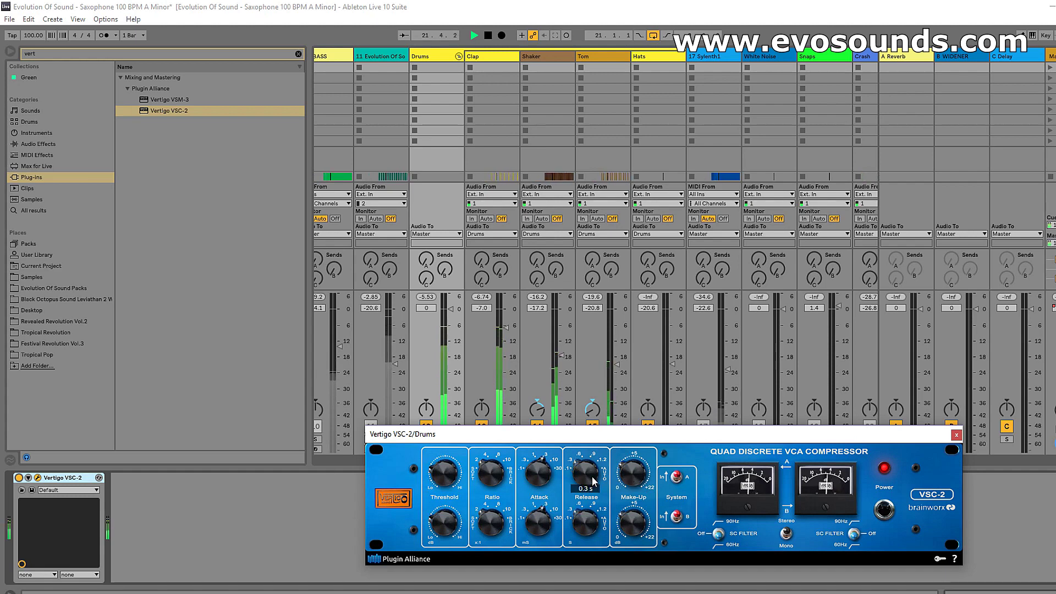
{"action": "mouse_move", "coordinate": [648, 475]}
{"action": "left_click_drag", "start_coordinate": [648, 475], "coordinate": [652, 462]}
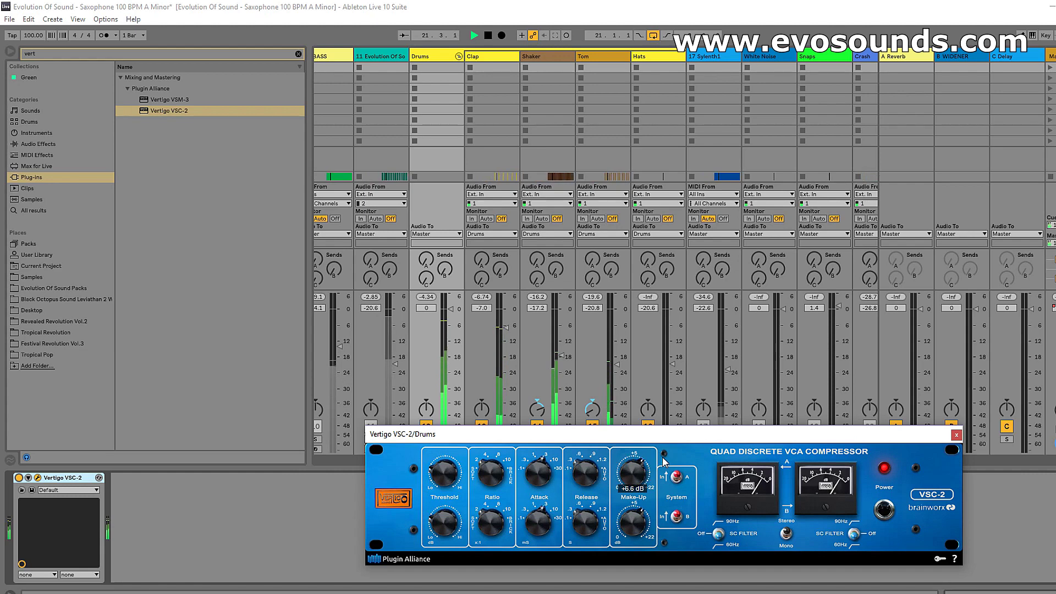
{"action": "left_click", "coordinate": [19, 477]}
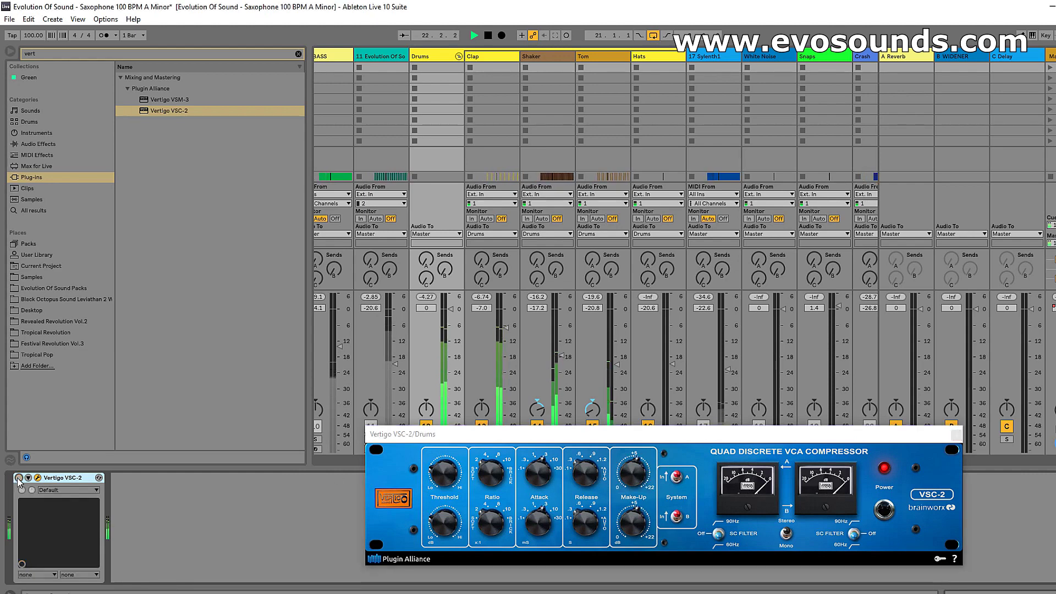
{"action": "left_click", "coordinate": [19, 478]}
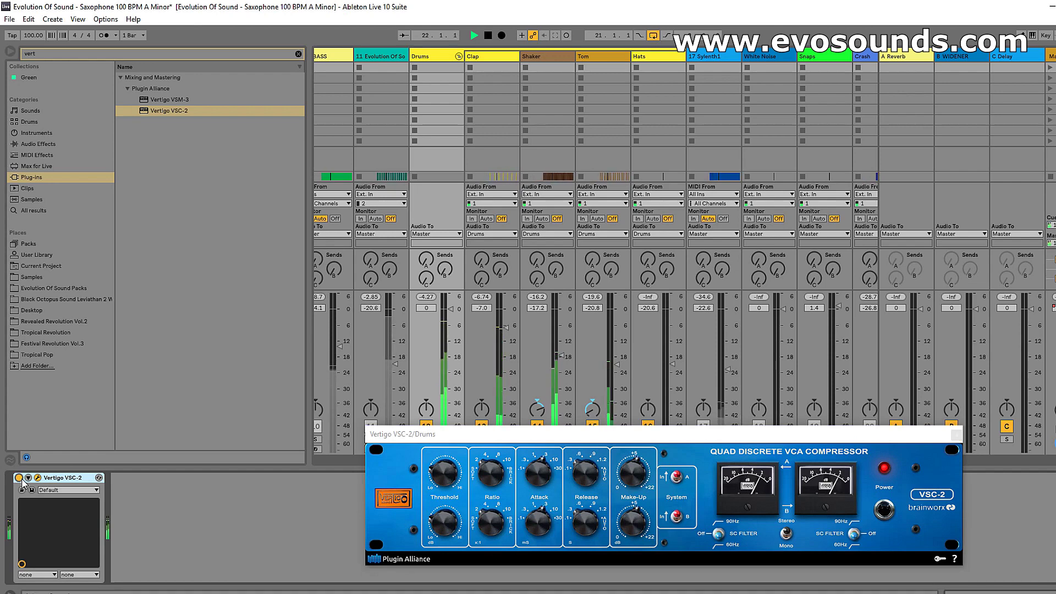
Compare once more, leave the VSC-2 on, close its window and start playback.
{"action": "left_click", "coordinate": [20, 478]}
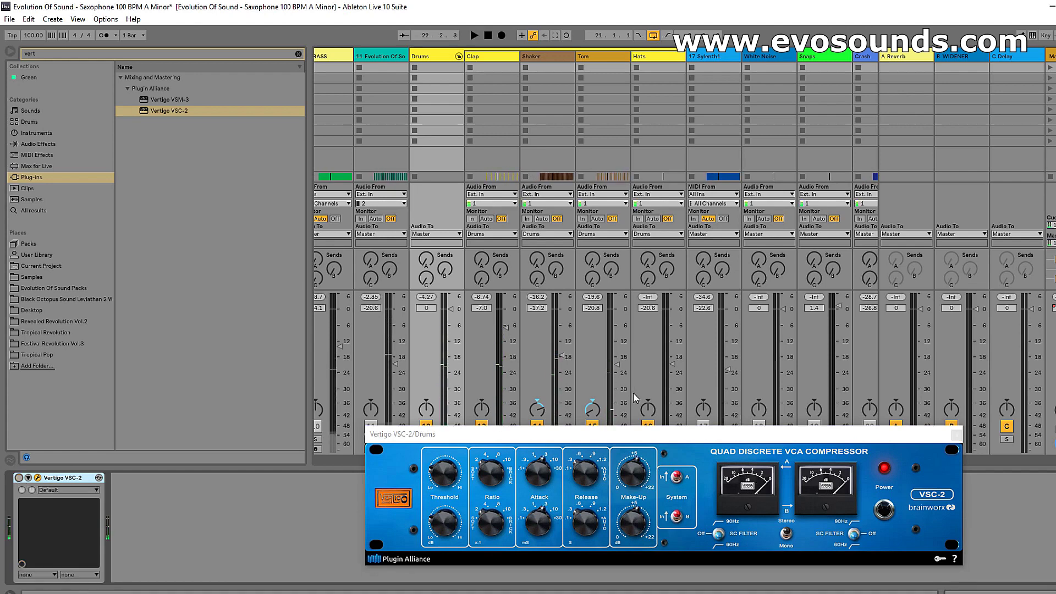
{"action": "left_click_drag", "start_coordinate": [669, 433], "coordinate": [465, 326]}
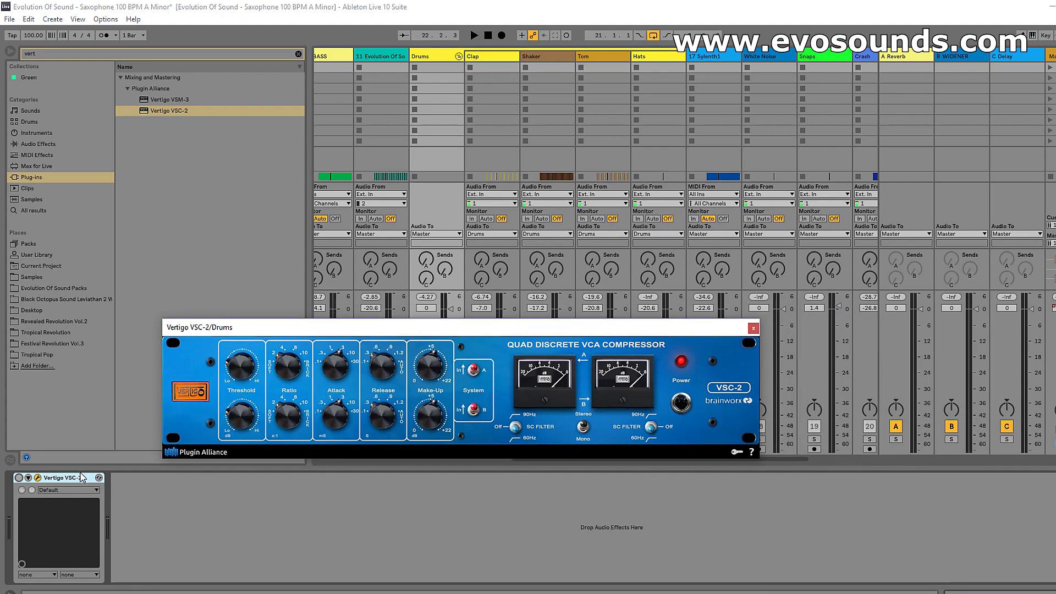
{"action": "left_click", "coordinate": [19, 479]}
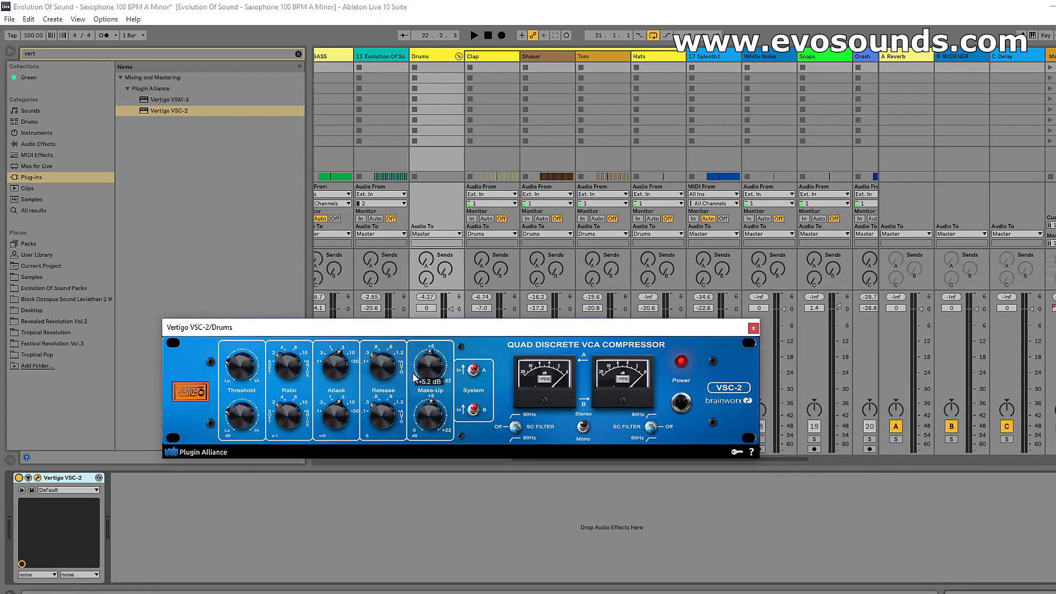
{"action": "key", "text": "ctrl+alt+p"}
{"action": "key", "text": "space"}
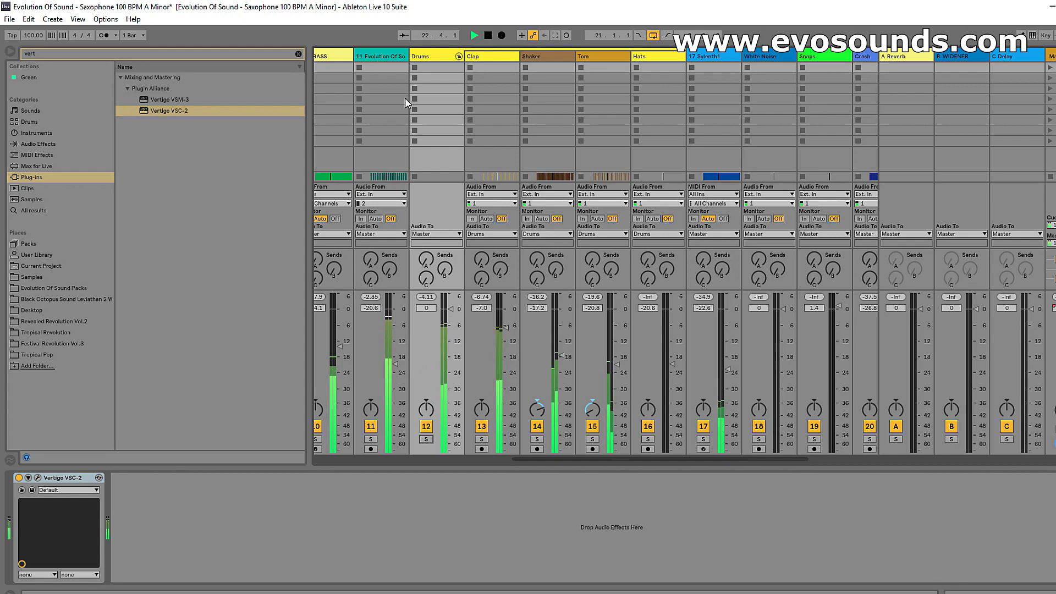
Briefly bypass the VSC-2, leave it on, then return to Arrangement View.
{"action": "left_click", "coordinate": [20, 478]}
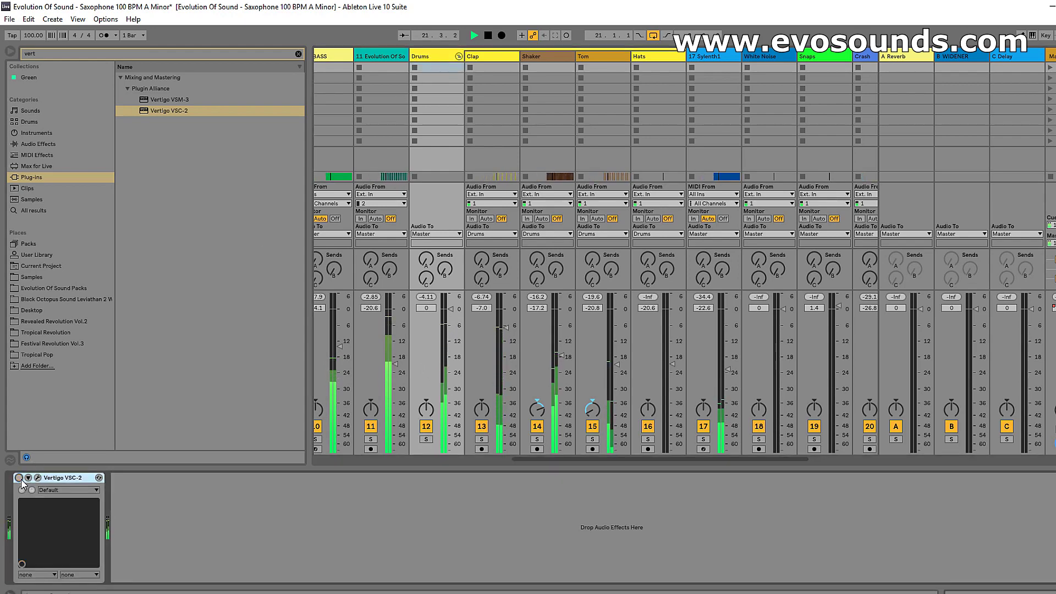
{"action": "left_click", "coordinate": [19, 478]}
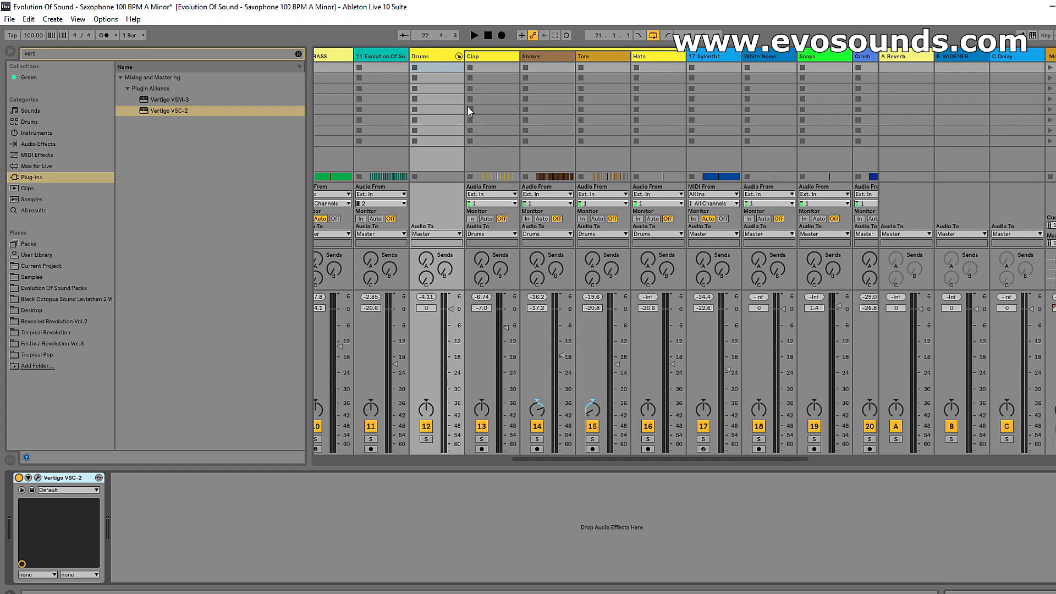
{"action": "key", "text": "Tab"}
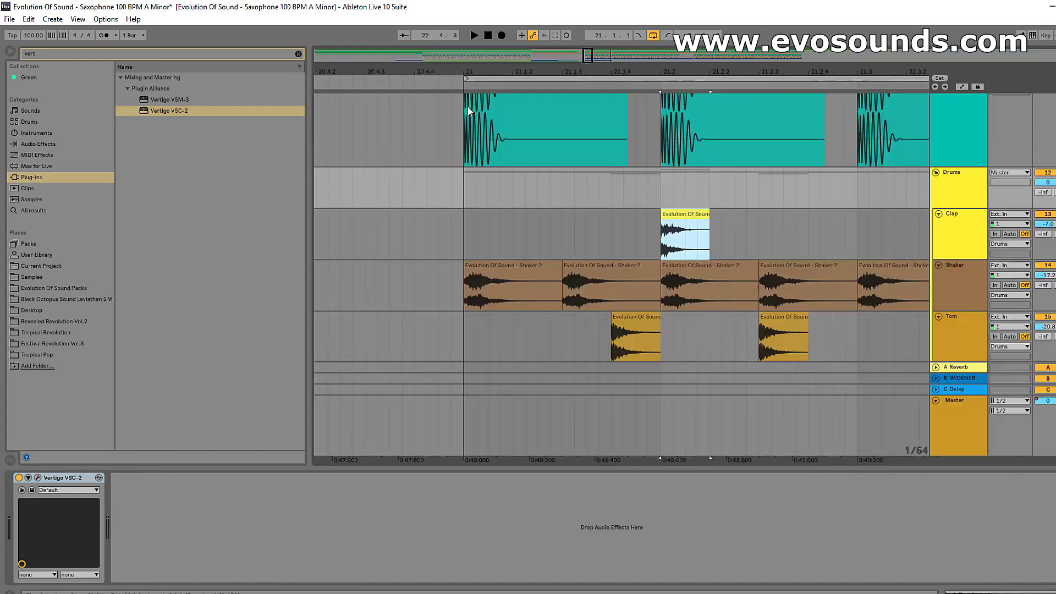
Fold the Drums group, 17 Sylenth1, White Noise and Crash tracks.
{"action": "scroll", "coordinate": [719, 248], "scroll_direction": "up", "scroll_amount": 3}
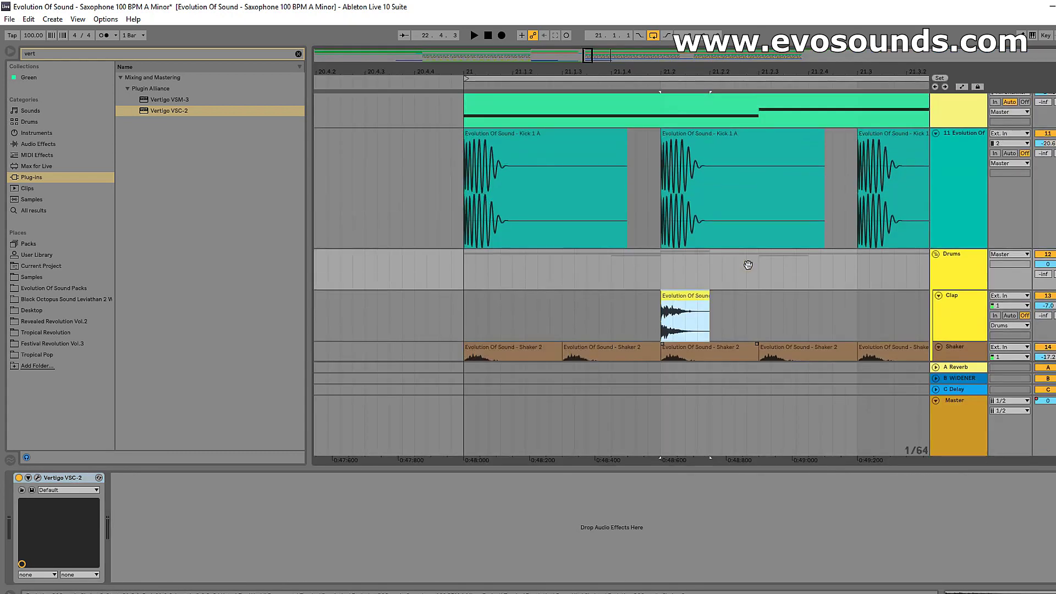
{"action": "left_click", "coordinate": [936, 254]}
{"action": "scroll", "coordinate": [897, 254], "scroll_direction": "down", "scroll_amount": 4}
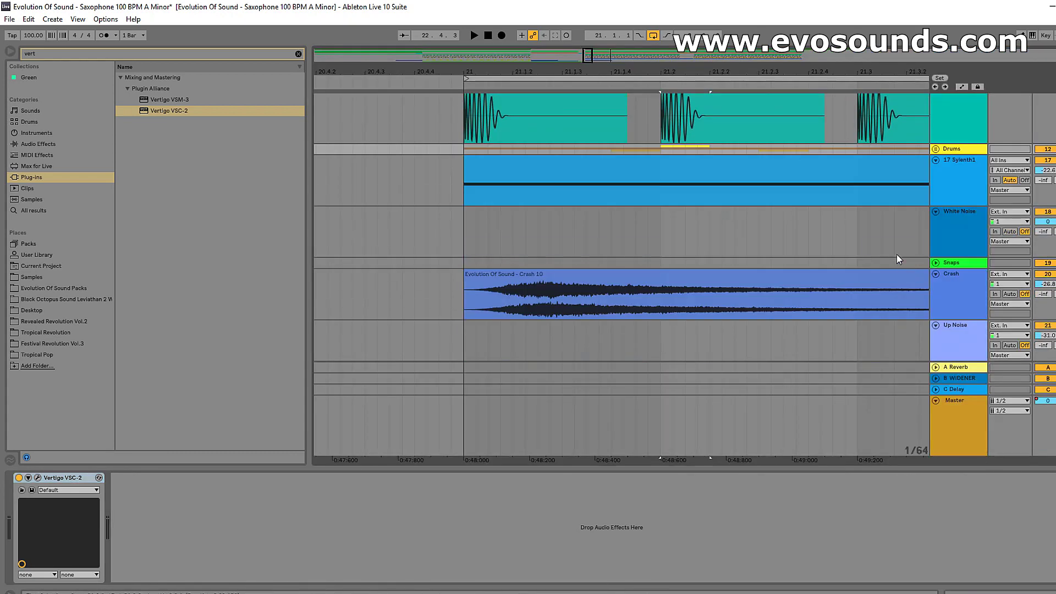
{"action": "left_click", "coordinate": [936, 163]}
{"action": "left_click", "coordinate": [936, 171]}
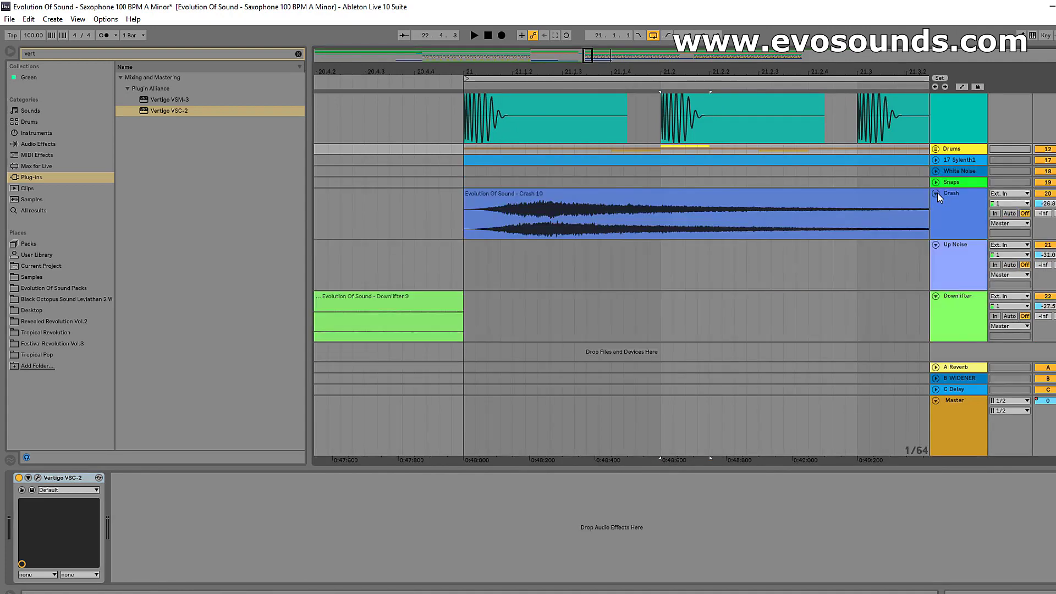
{"action": "left_click", "coordinate": [937, 192]}
Zoom the timeline out, focus the saxophone's Compressor, and select Dynamic Tube in the browser.
{"action": "scroll", "coordinate": [934, 236], "scroll_direction": "up", "scroll_amount": 5}
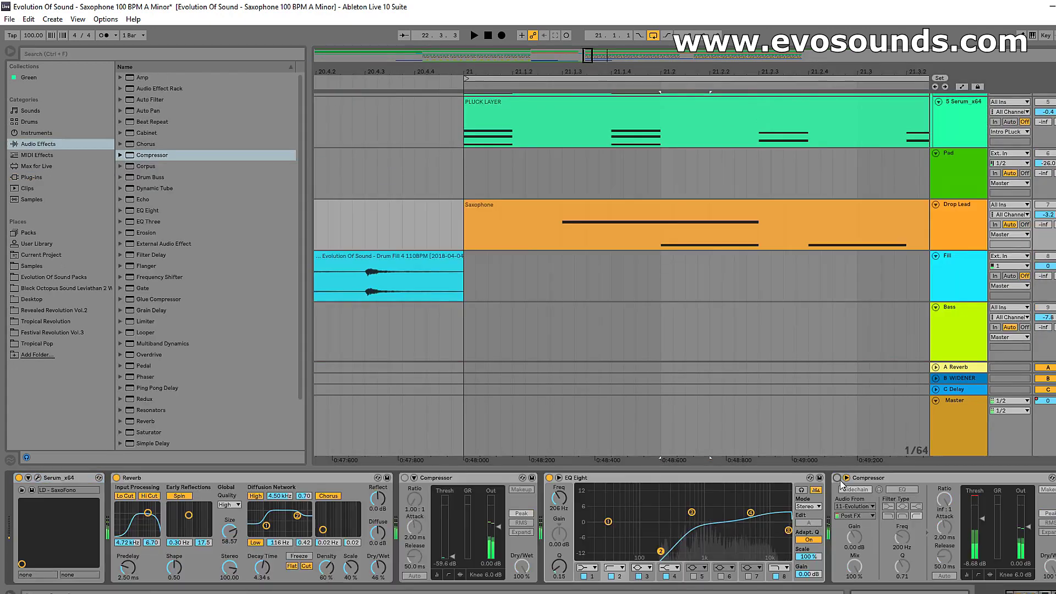
{"action": "scroll", "coordinate": [588, 55], "scroll_direction": "up", "scroll_amount": 1}
{"action": "key", "text": "minus"}
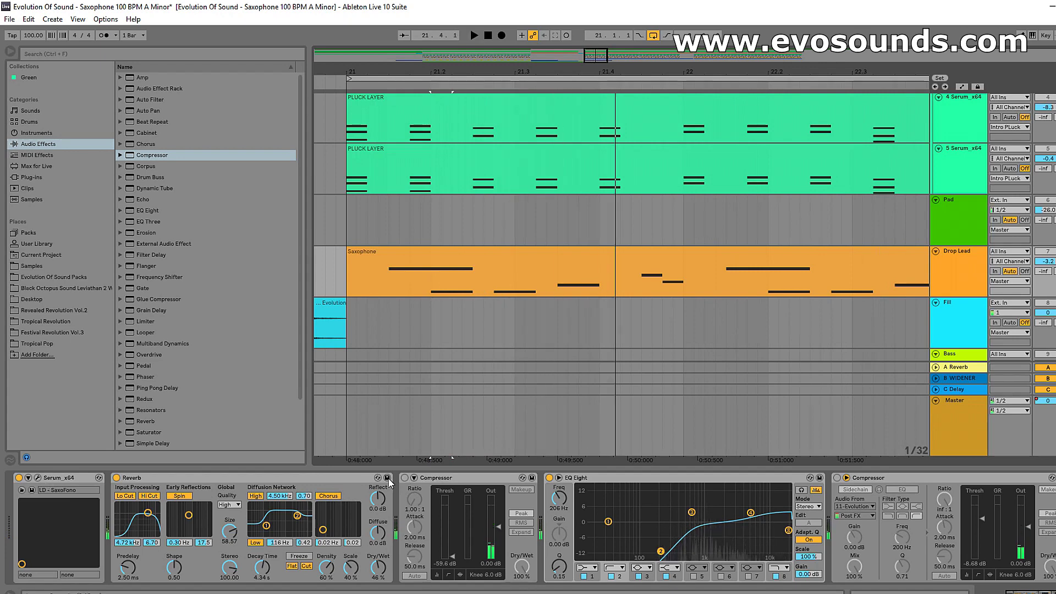
{"action": "left_click", "coordinate": [470, 505]}
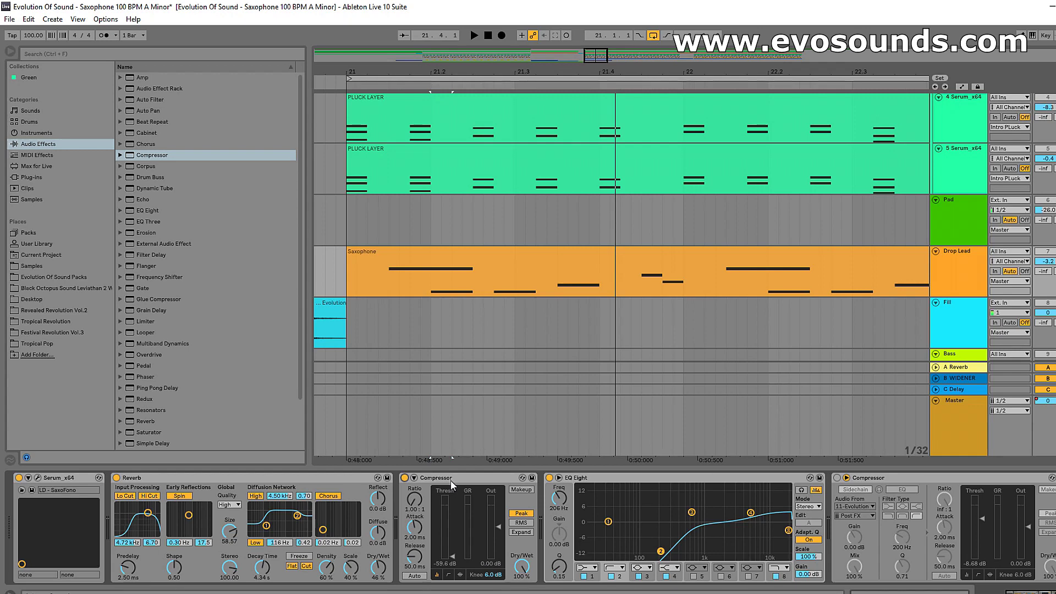
{"action": "scroll", "coordinate": [202, 279], "scroll_direction": "down", "scroll_amount": 3}
{"action": "scroll", "coordinate": [195, 312], "scroll_direction": "up", "scroll_amount": 3}
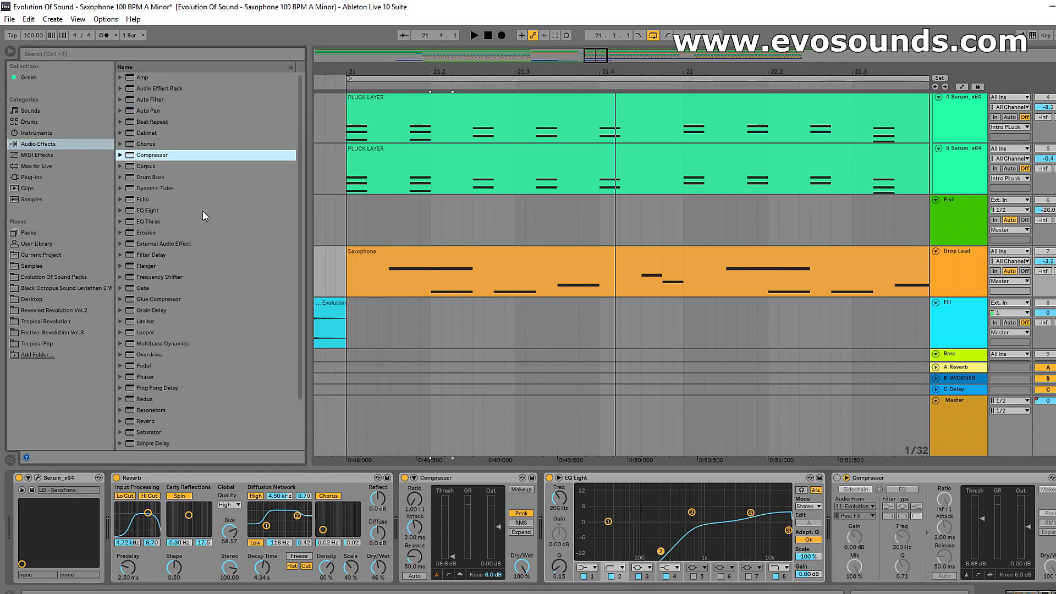
{"action": "left_click", "coordinate": [195, 190]}
Drag OTT from Multiband Dynamics between Compressor and EQ Eight, setting Amount to 44%.
{"action": "left_click", "coordinate": [168, 344]}
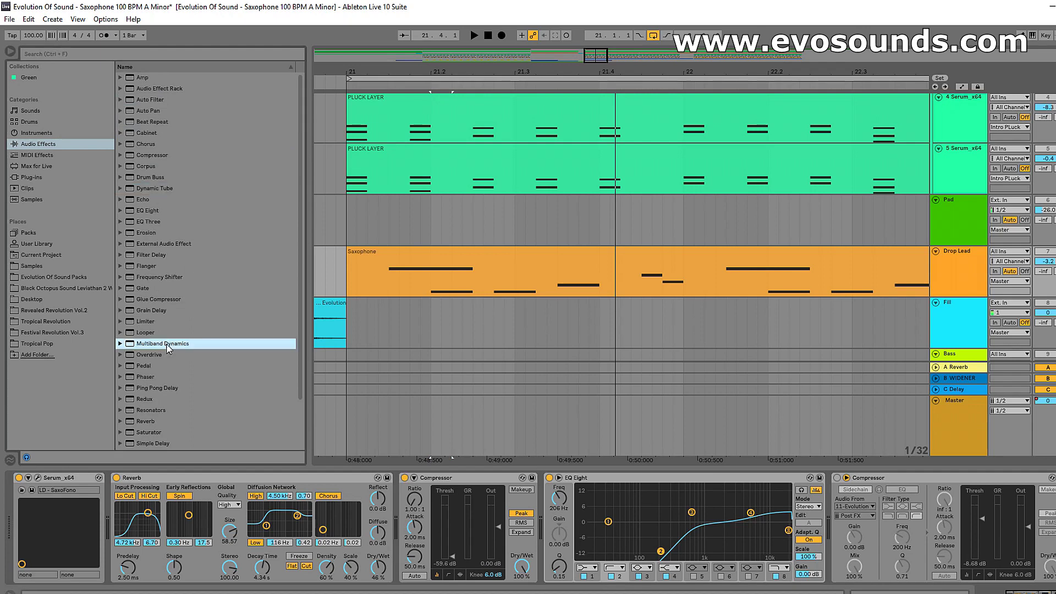
{"action": "left_click", "coordinate": [120, 343]}
{"action": "scroll", "coordinate": [169, 376], "scroll_direction": "down", "scroll_amount": 4}
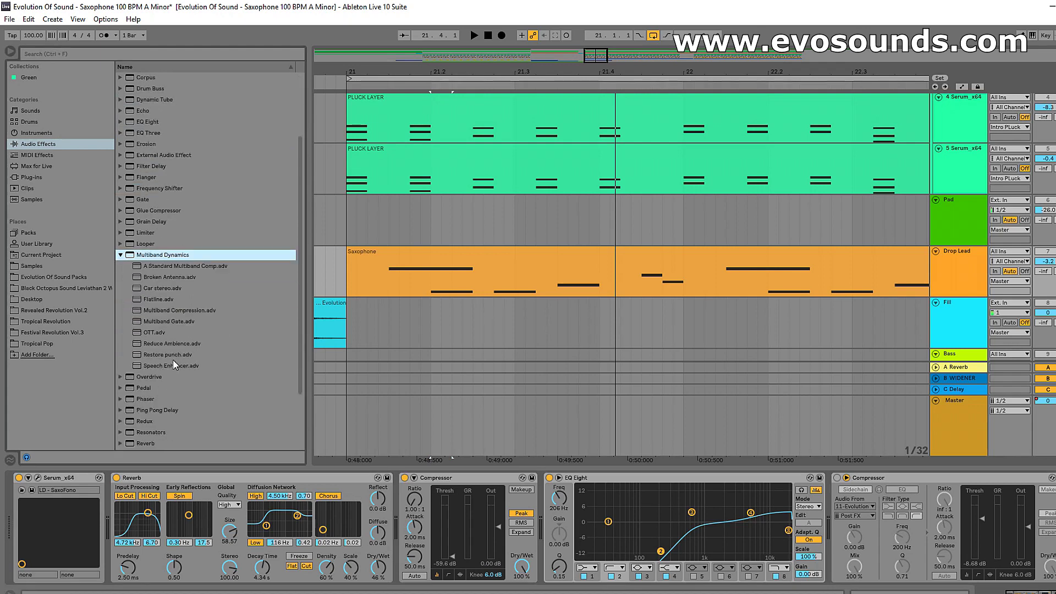
{"action": "left_click_drag", "start_coordinate": [154, 332], "coordinate": [539, 542]}
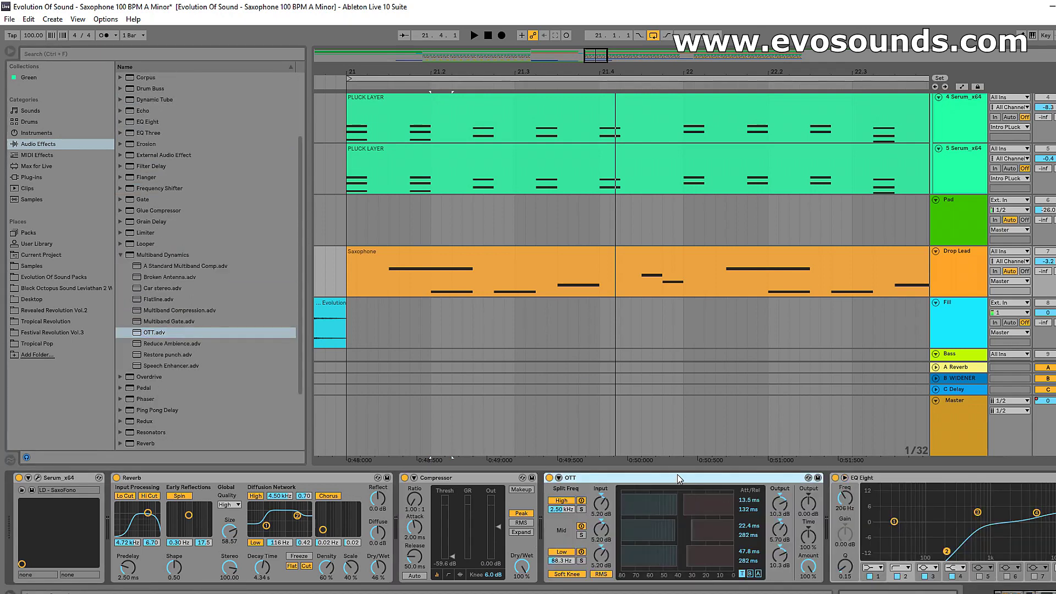
{"action": "key", "text": "space"}
{"action": "left_click_drag", "start_coordinate": [809, 565], "coordinate": [809, 583]}
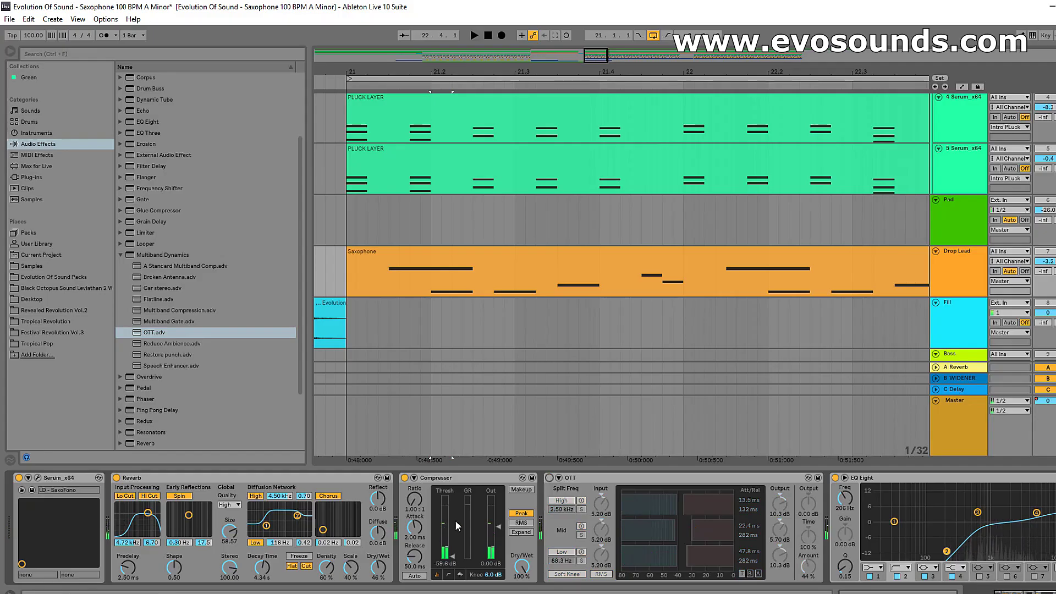
{"action": "left_click", "coordinate": [455, 525]}
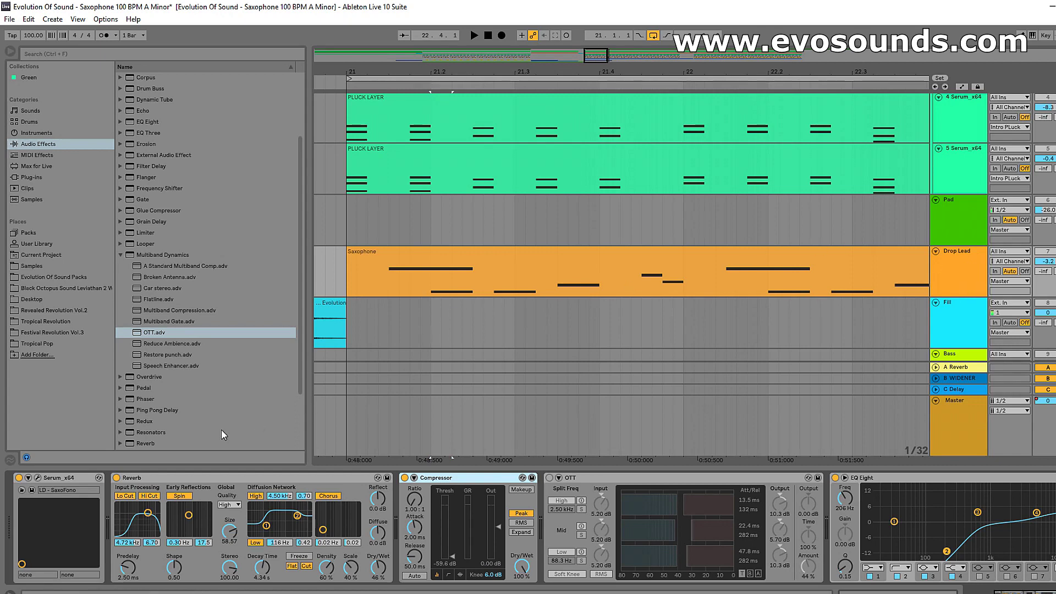
Try Reverb after the Compressor, move it back, then raise Ratio to 14.2:1.
{"action": "left_click", "coordinate": [192, 488]}
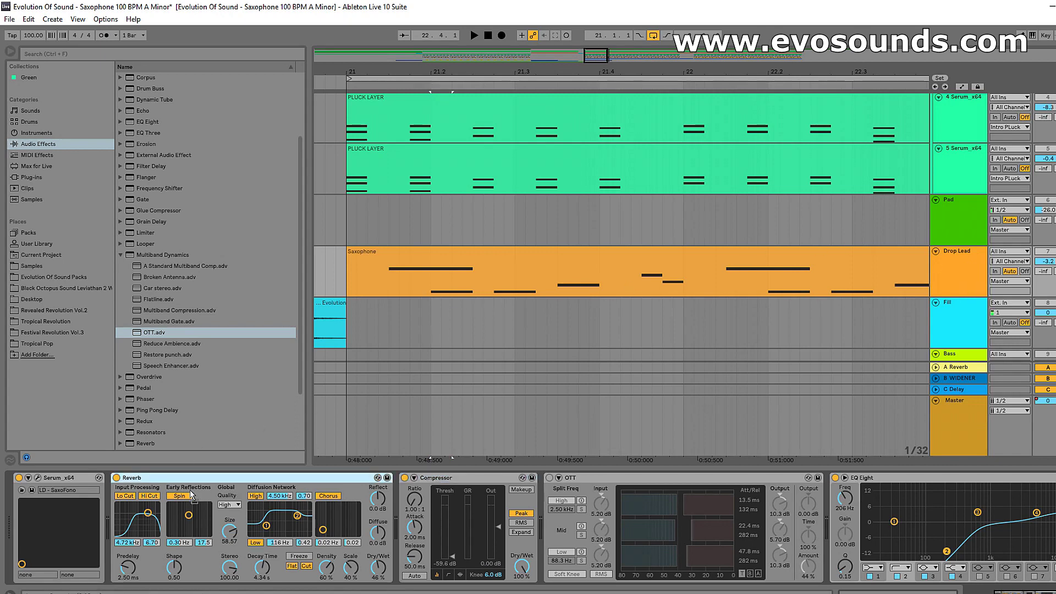
{"action": "left_click_drag", "start_coordinate": [197, 485], "coordinate": [551, 542]}
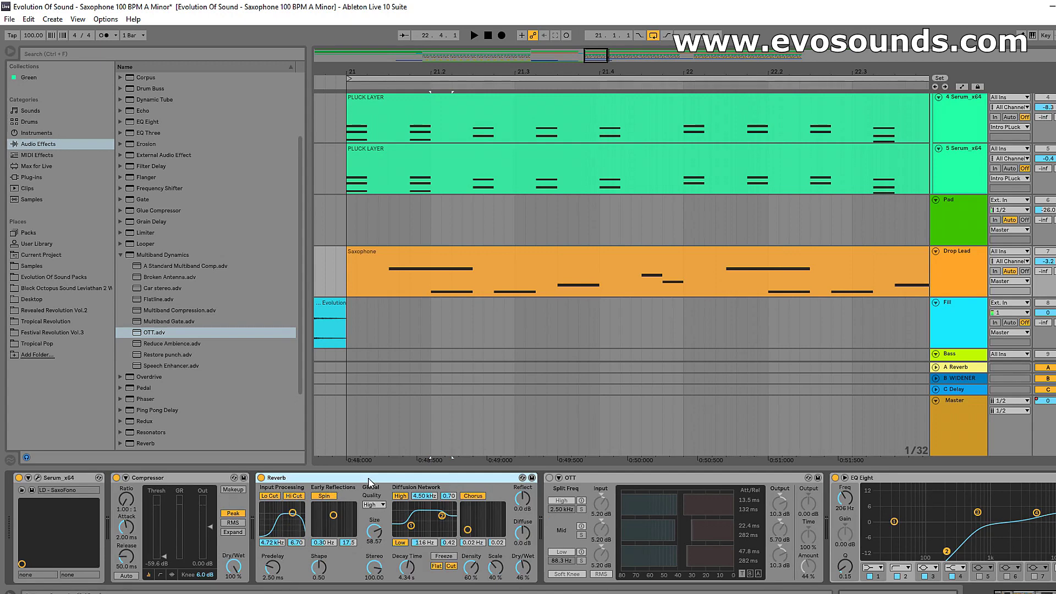
{"action": "left_click_drag", "start_coordinate": [369, 483], "coordinate": [150, 496]}
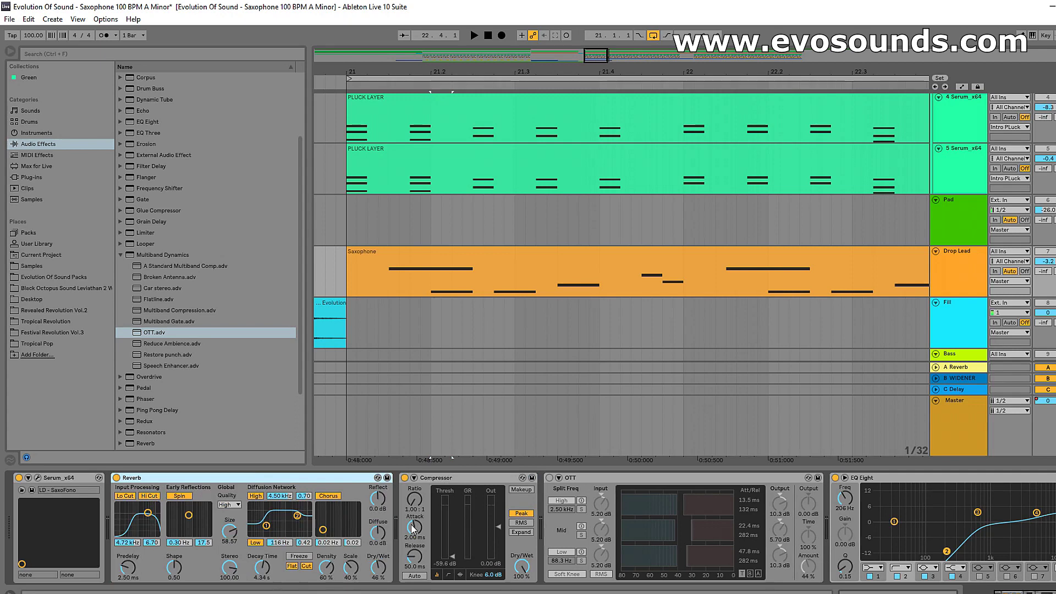
{"action": "left_click_drag", "start_coordinate": [414, 499], "coordinate": [415, 457]}
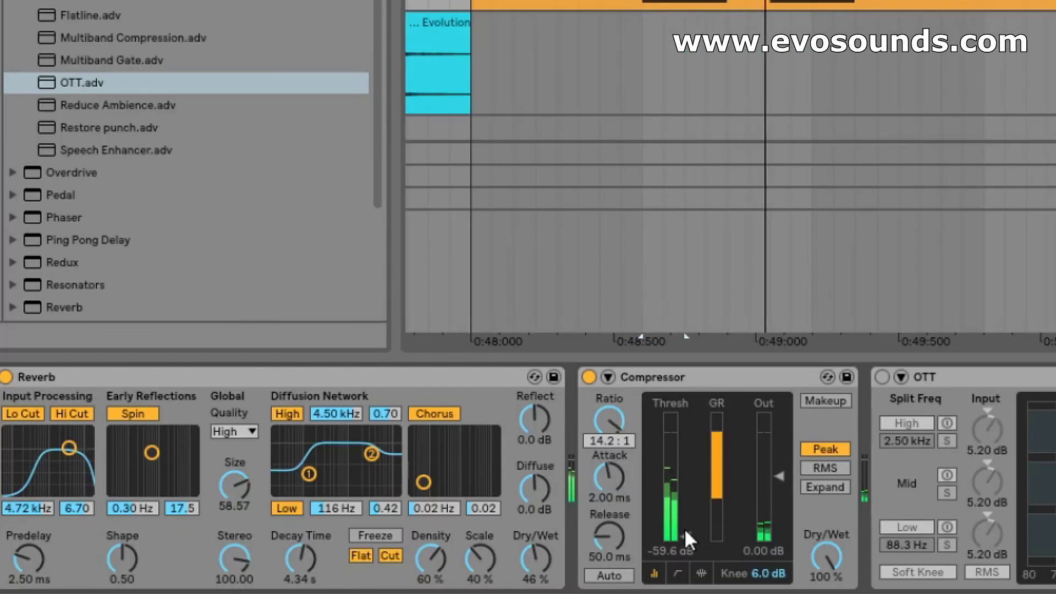
Try extreme settings: shortest attack and release, threshold around -44 dB.
{"action": "left_click_drag", "start_coordinate": [417, 528], "coordinate": [420, 536]}
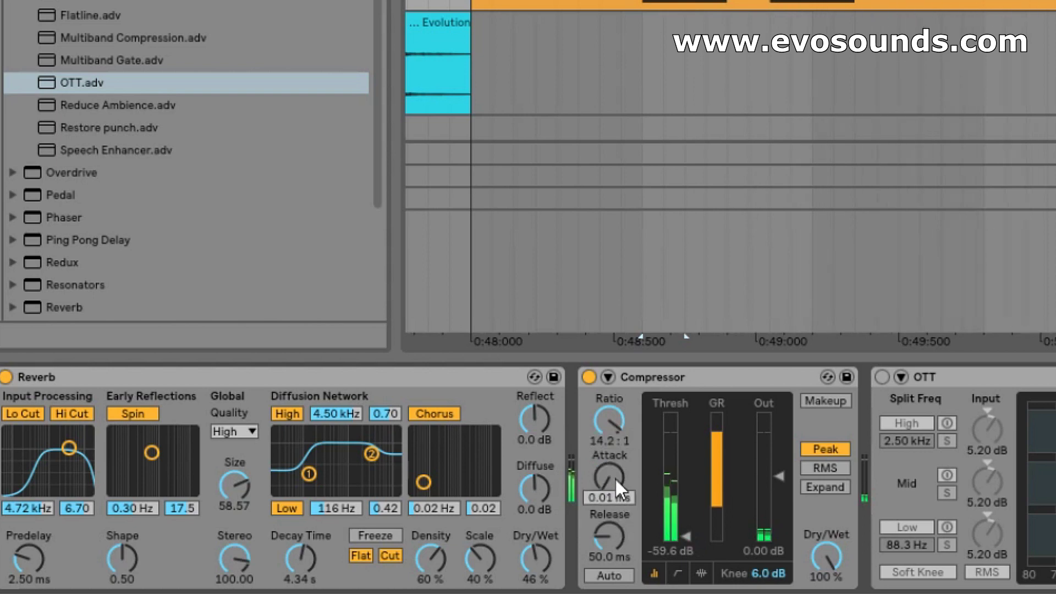
{"action": "left_click_drag", "start_coordinate": [609, 536], "coordinate": [609, 555]}
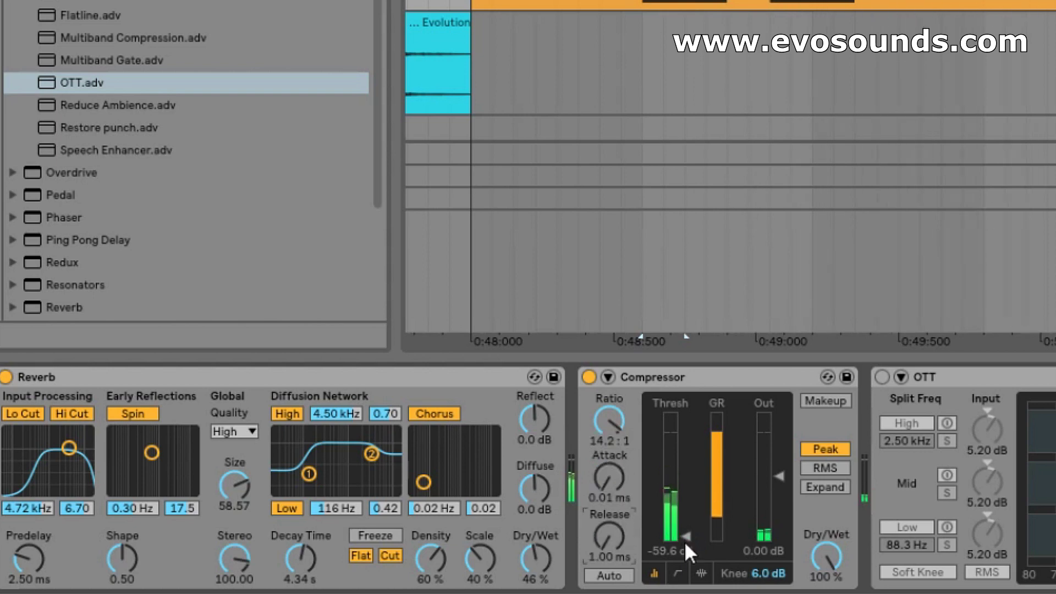
{"action": "left_click_drag", "start_coordinate": [685, 540], "coordinate": [680, 526]}
{"action": "left_click_drag", "start_coordinate": [610, 478], "coordinate": [609, 475]}
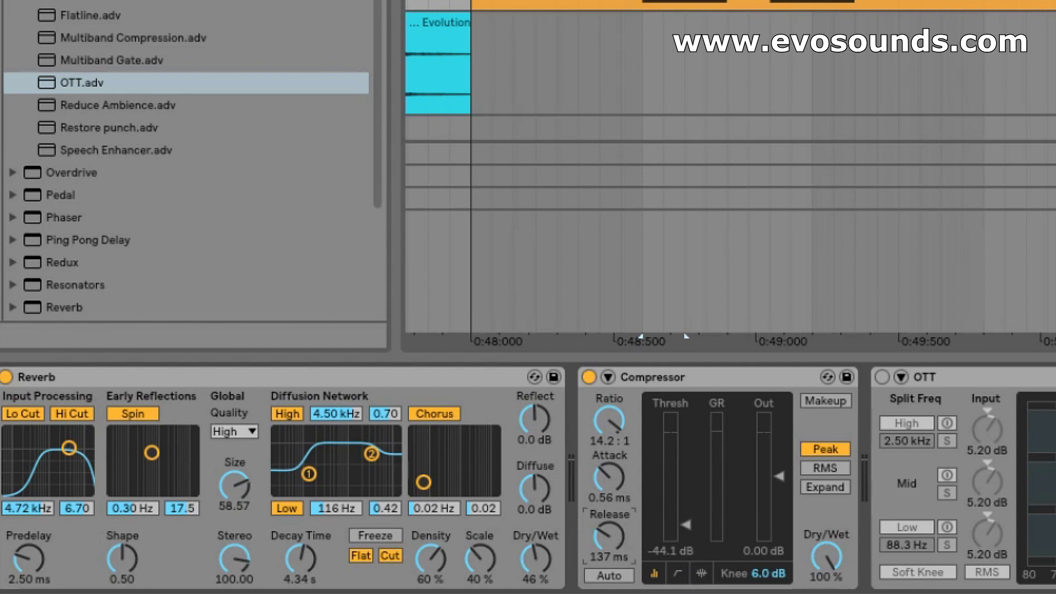
With playback running, set release 459 ms, threshold -22.6 dB and ratio 2.93:1.
{"action": "left_click_drag", "start_coordinate": [609, 523], "coordinate": [622, 528]}
{"action": "key", "text": "space"}
{"action": "left_click_drag", "start_coordinate": [672, 504], "coordinate": [672, 482]}
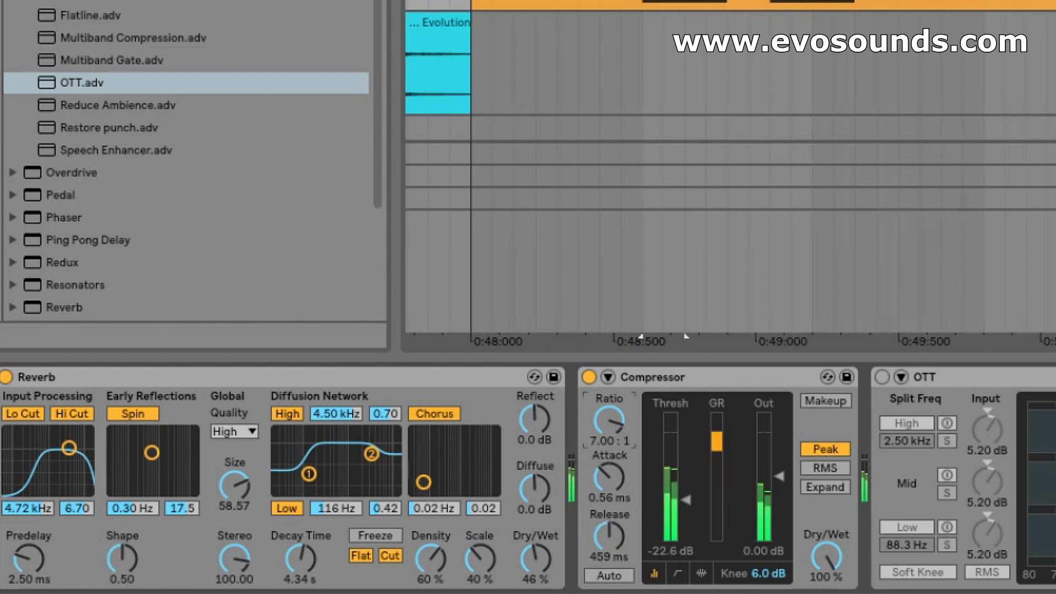
{"action": "left_click_drag", "start_coordinate": [609, 420], "coordinate": [609, 440]}
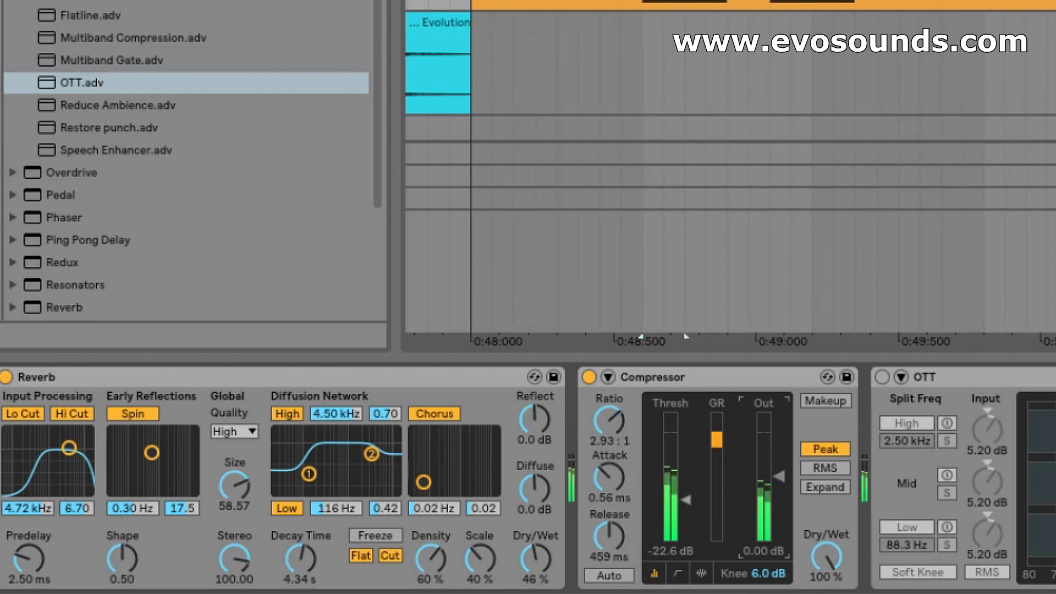
Solo the saxophone on track 7 in the mixer.
{"action": "key", "text": "Tab"}
{"action": "left_click_drag", "start_coordinate": [868, 337], "coordinate": [604, 345]}
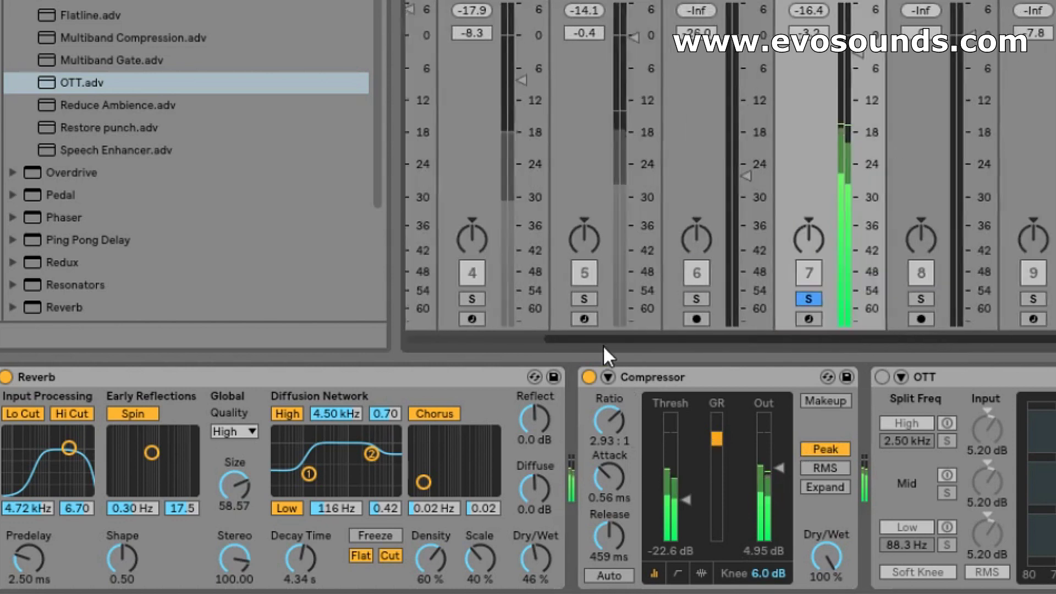
{"action": "left_click", "coordinate": [871, 299]}
Compare the saxophone with the Compressor bypassed and active three times, leaving it on.
{"action": "left_click", "coordinate": [588, 377]}
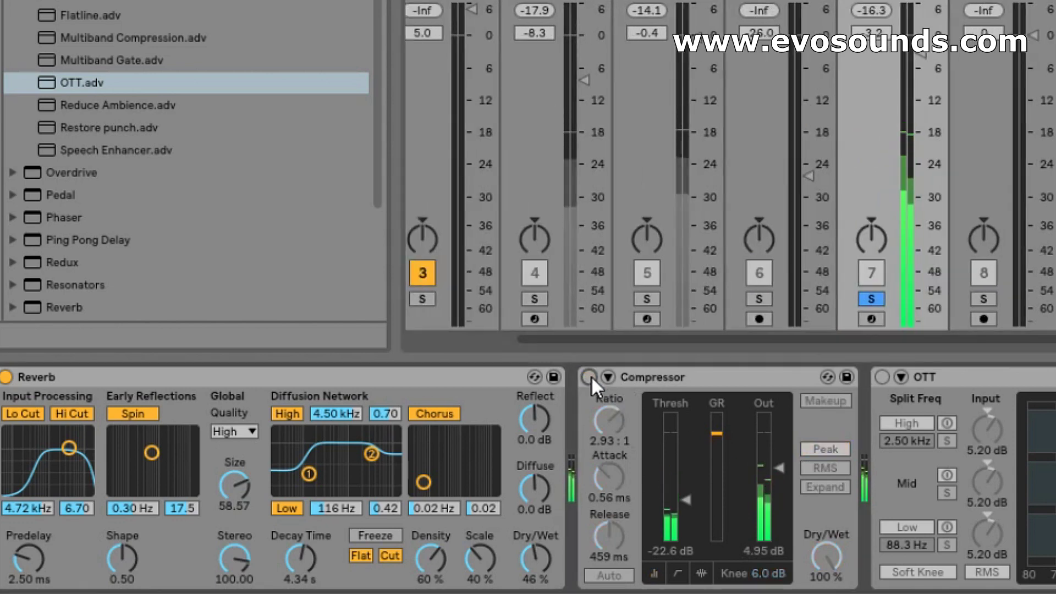
{"action": "left_click", "coordinate": [592, 378]}
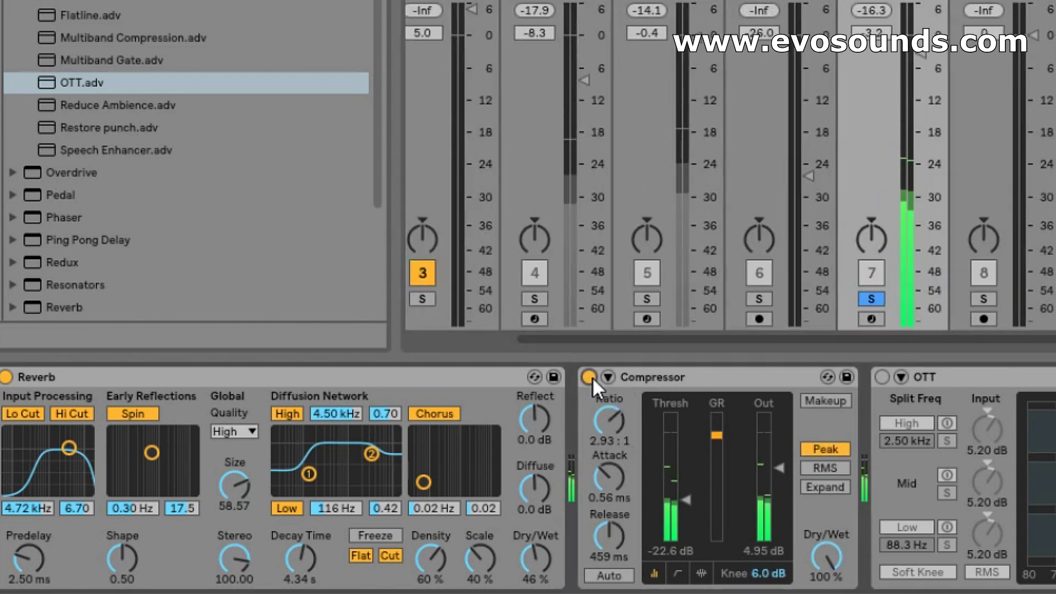
{"action": "left_click", "coordinate": [591, 377]}
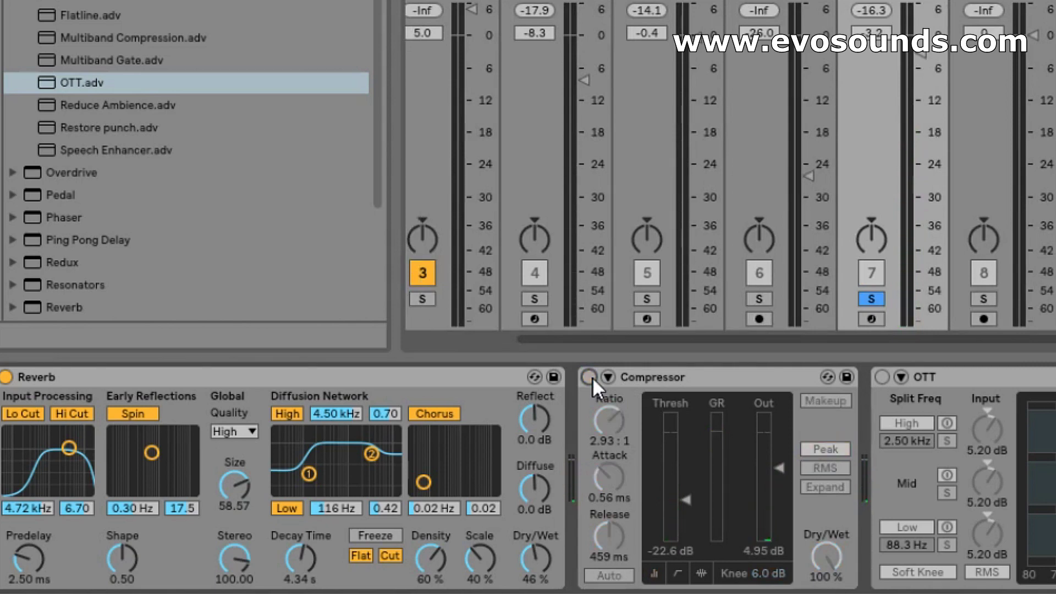
{"action": "left_click", "coordinate": [591, 377]}
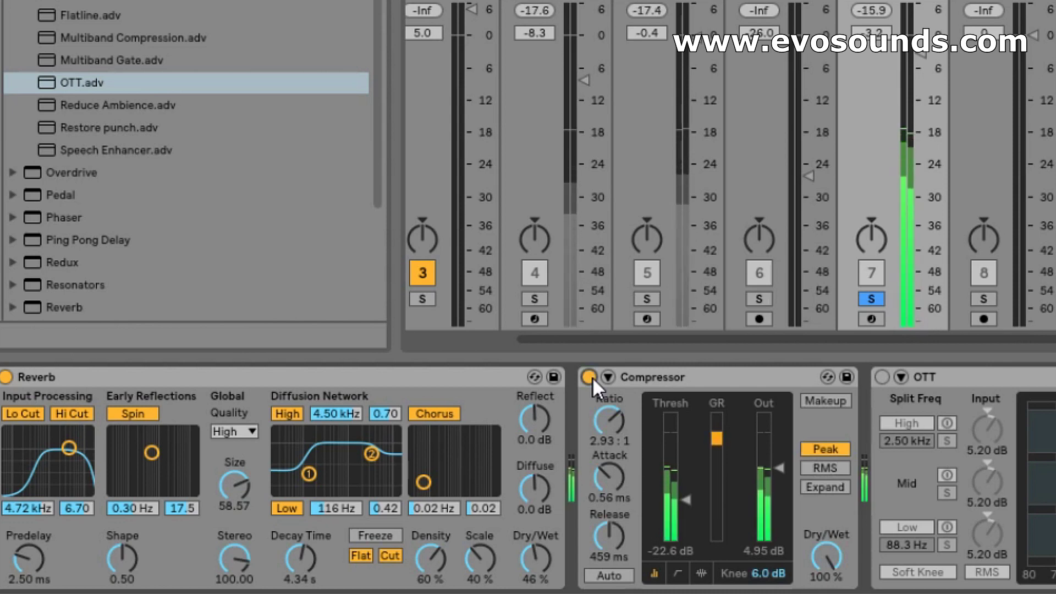
{"action": "left_click", "coordinate": [590, 377]}
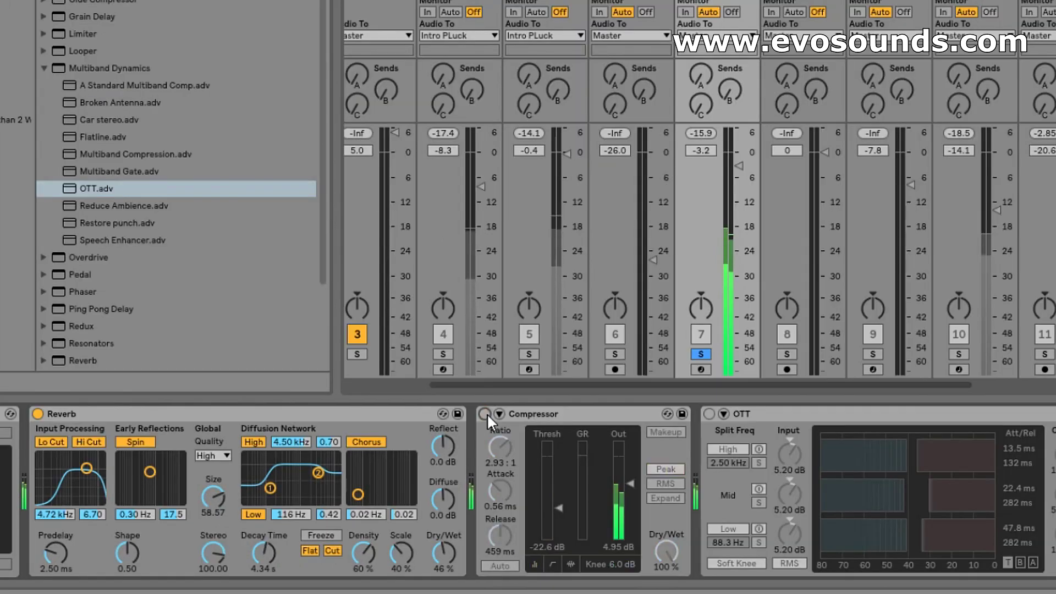
{"action": "left_click", "coordinate": [486, 414]}
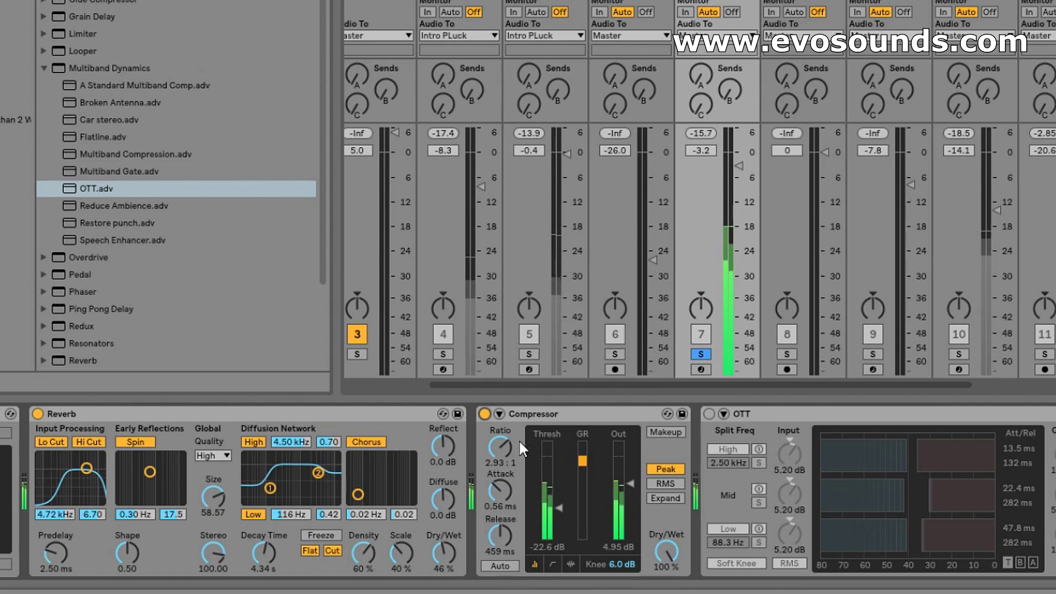
Move the Reverb after the Compressor and switch the Reverb off.
{"action": "left_click", "coordinate": [230, 421]}
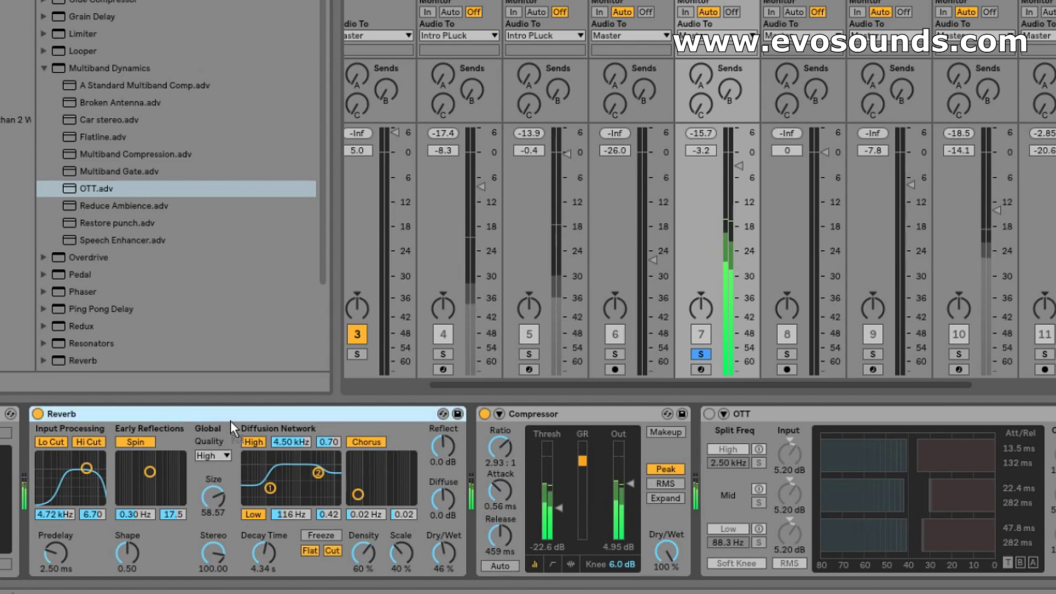
{"action": "left_click_drag", "start_coordinate": [229, 421], "coordinate": [630, 478]}
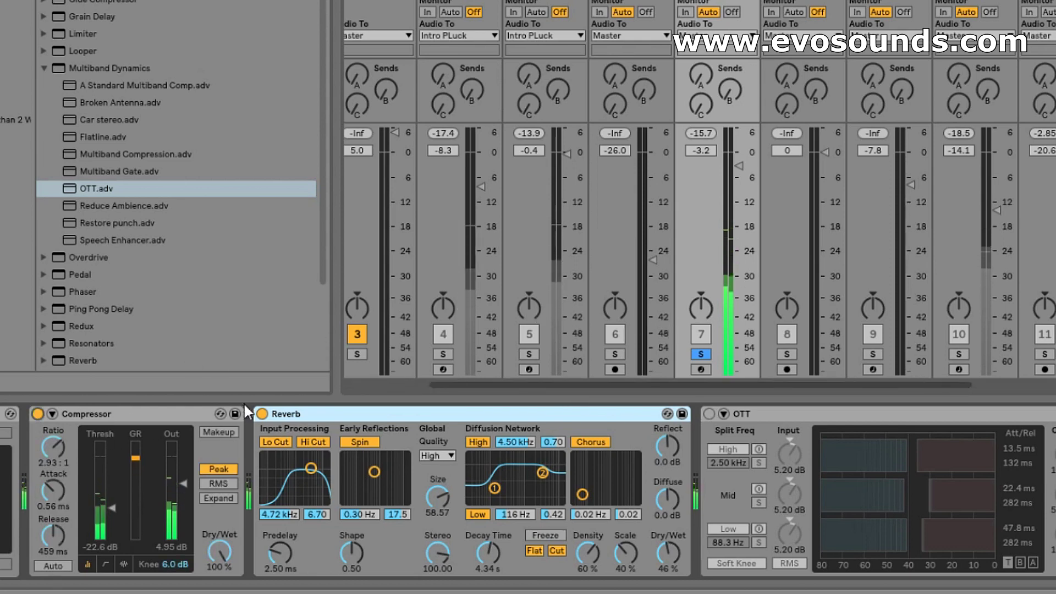
{"action": "key", "text": "0"}
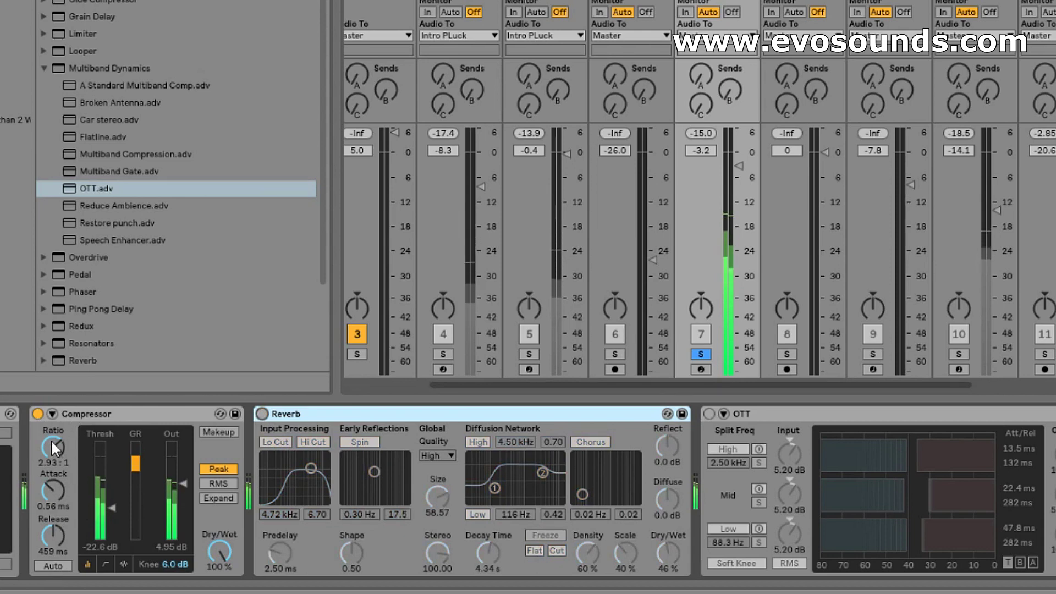
Compare the Compressor off and on twice, leave it on, and unsolo track 7.
{"action": "left_click", "coordinate": [37, 413]}
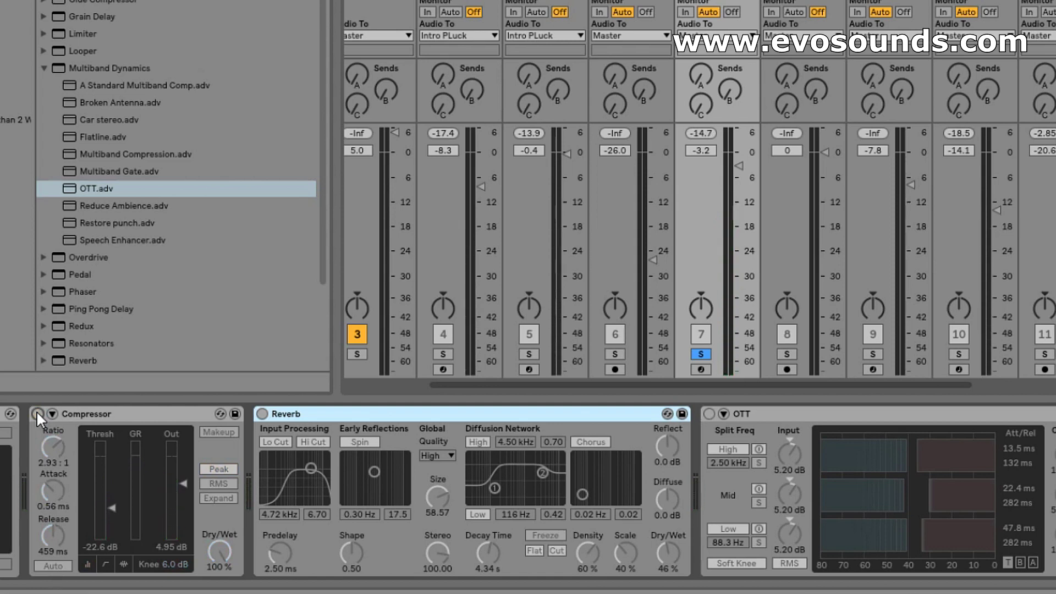
{"action": "left_click", "coordinate": [37, 412]}
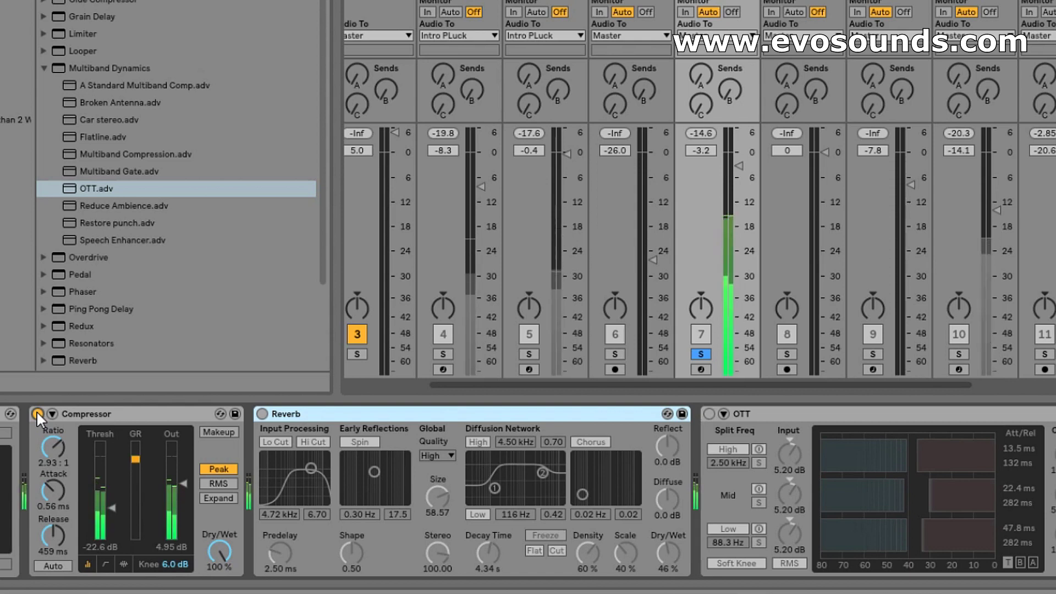
{"action": "left_click", "coordinate": [37, 413]}
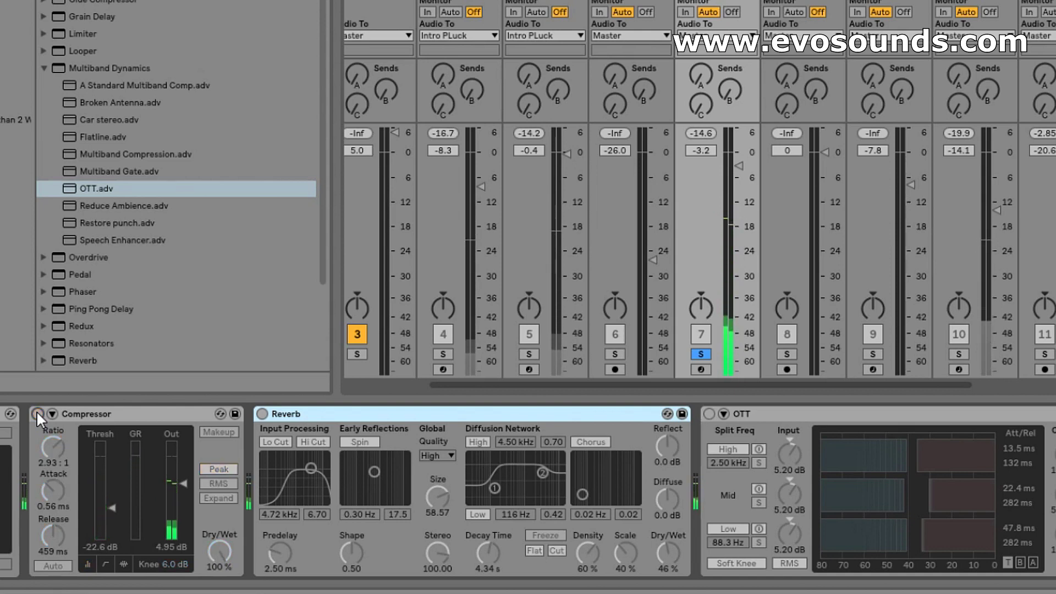
{"action": "left_click", "coordinate": [37, 413]}
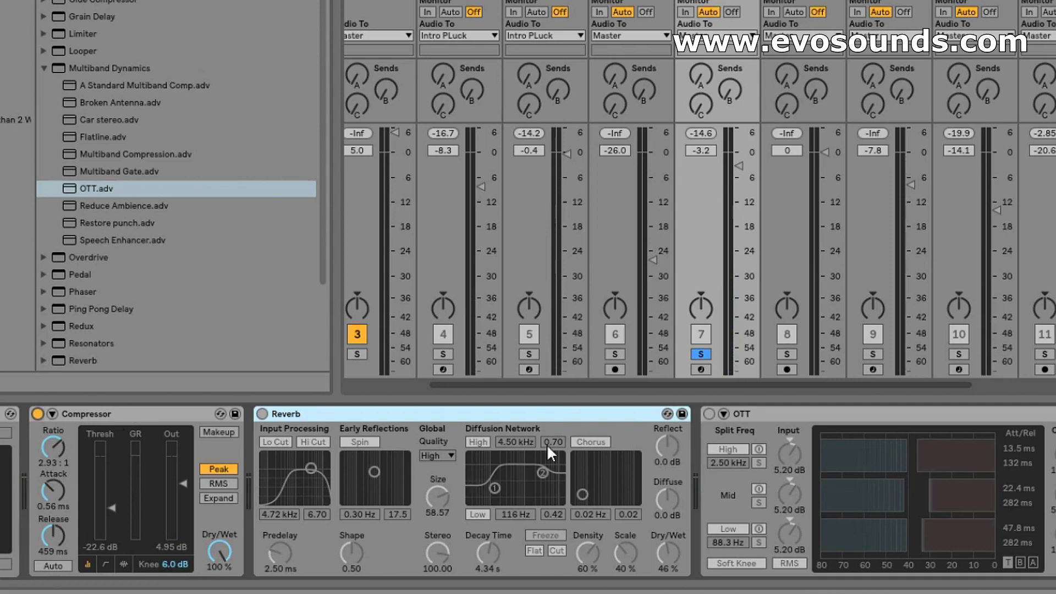
{"action": "left_click", "coordinate": [705, 354]}
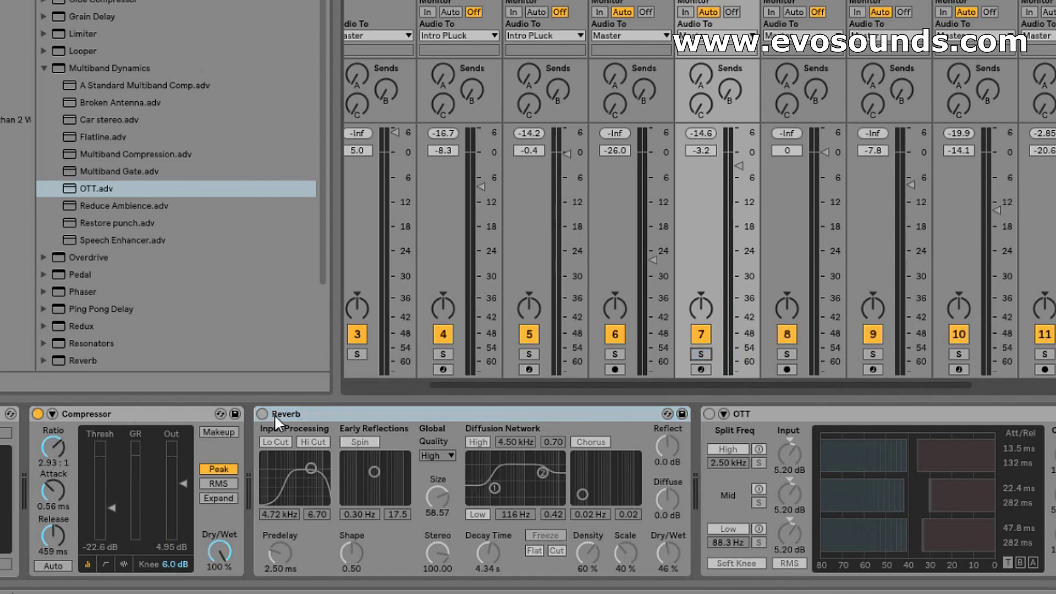
Raise track 7's volume to -0.6 dB and compare the Compressor off/on in the full mix.
{"action": "left_click_drag", "start_coordinate": [741, 170], "coordinate": [742, 158]}
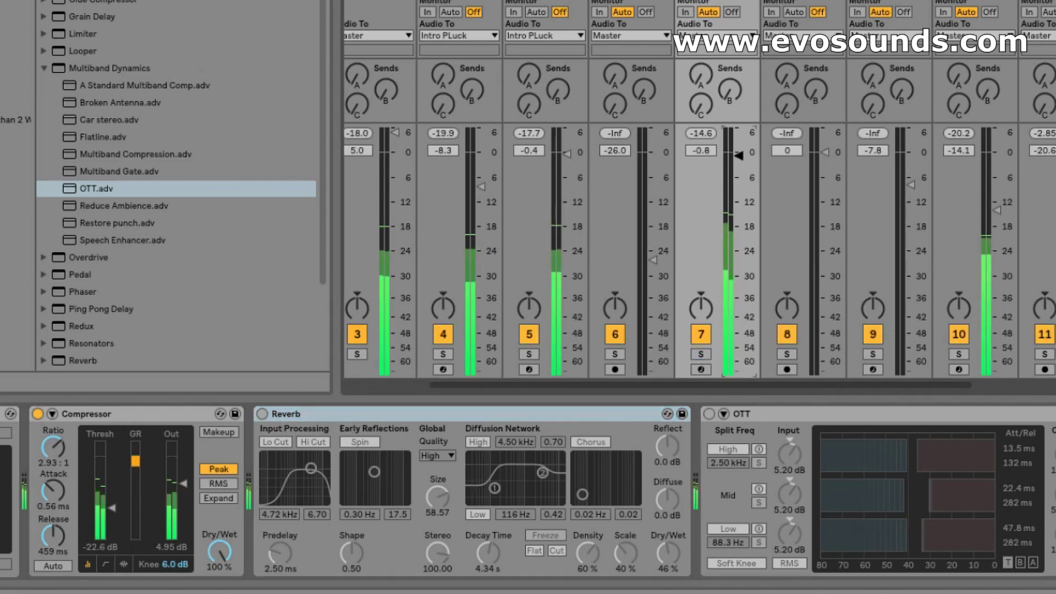
{"action": "left_click", "coordinate": [37, 414]}
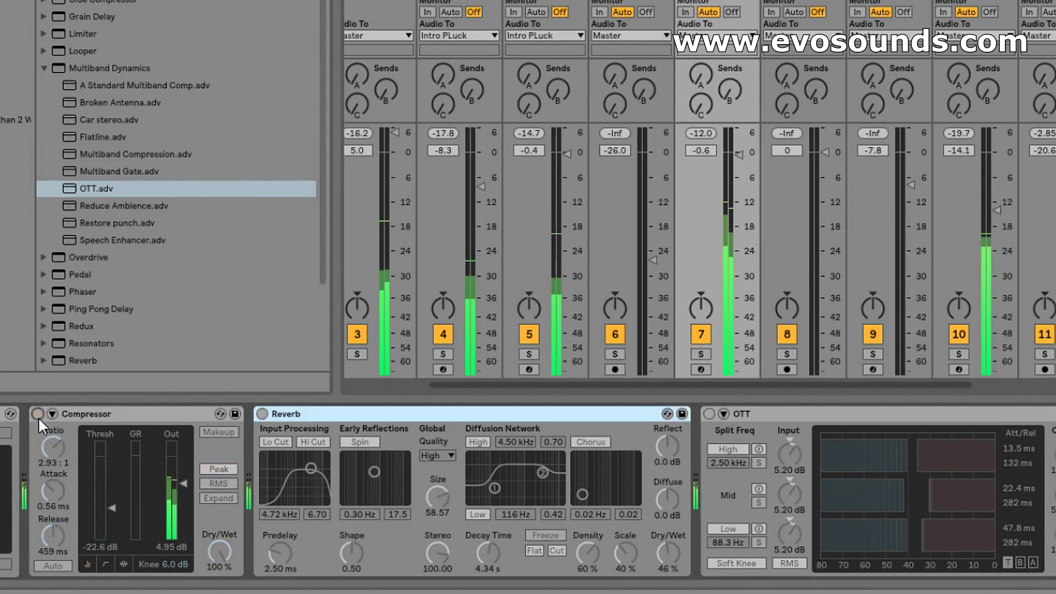
{"action": "left_click", "coordinate": [36, 414]}
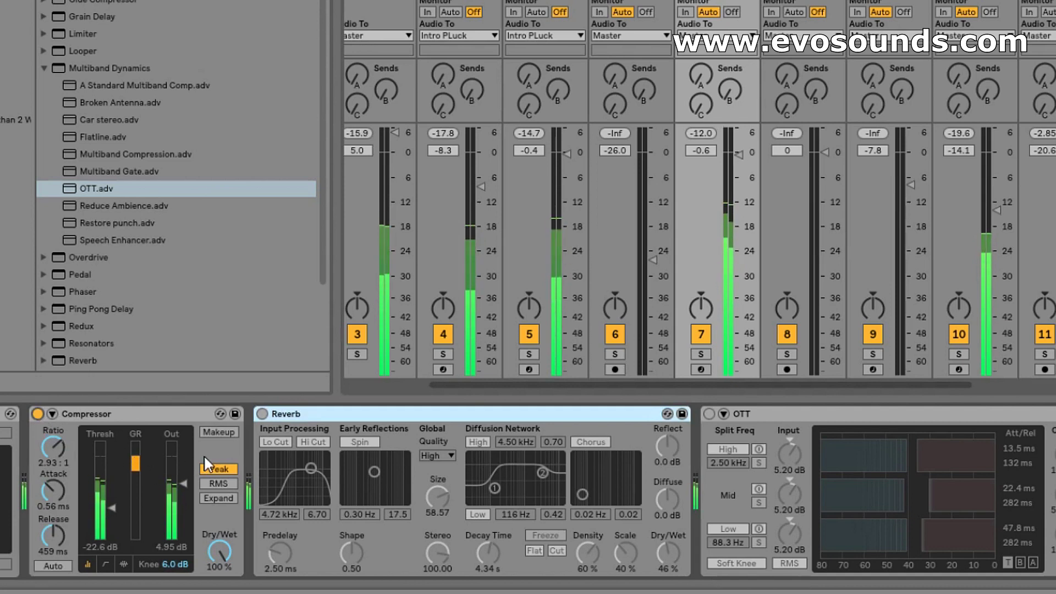
{"action": "left_click", "coordinate": [36, 414]}
{"action": "left_click", "coordinate": [36, 413]}
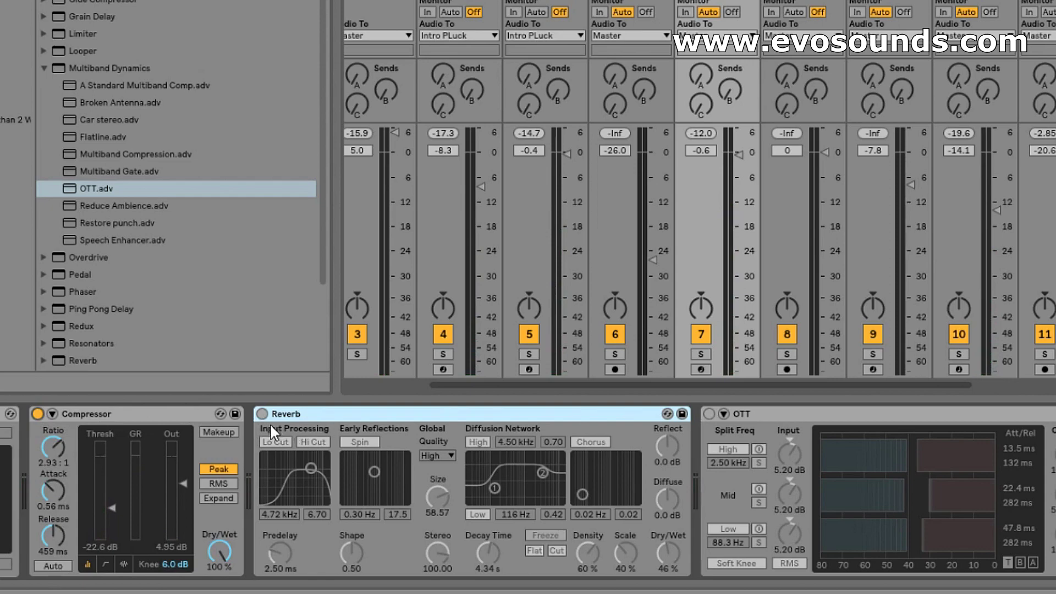
Switch the Reverb and OTT devices back on in the Saxophone device chain.
{"action": "key", "text": "0"}
{"action": "left_click", "coordinate": [709, 413]}
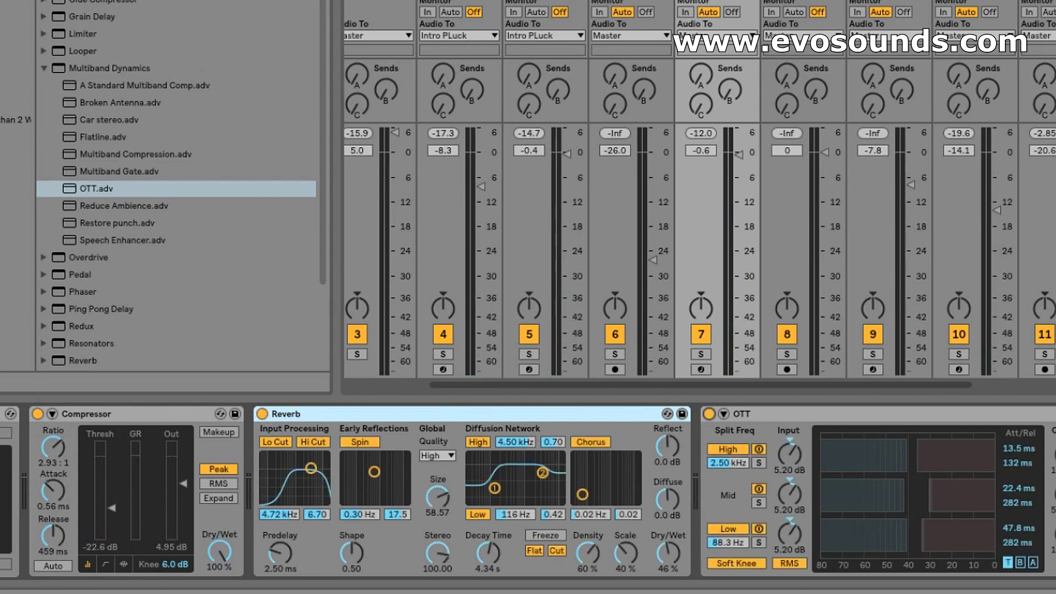
{"action": "scroll", "coordinate": [605, 495], "scroll_direction": "right", "scroll_amount": 5}
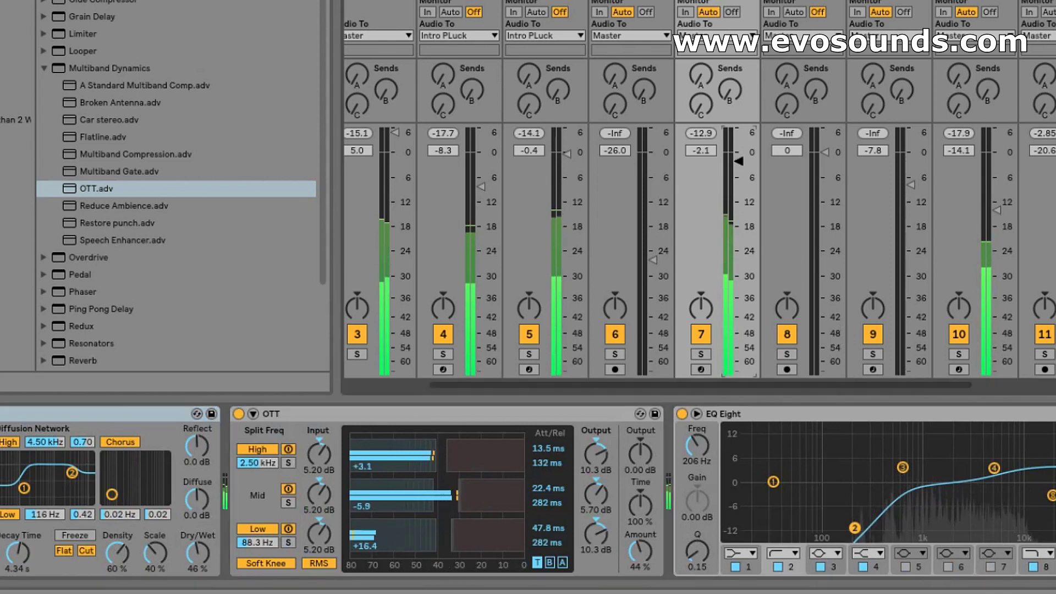
Return to Arrangement view and zoom out to show the Saxophone clips from about 0:50 to 1:25.
{"action": "key", "text": "Tab"}
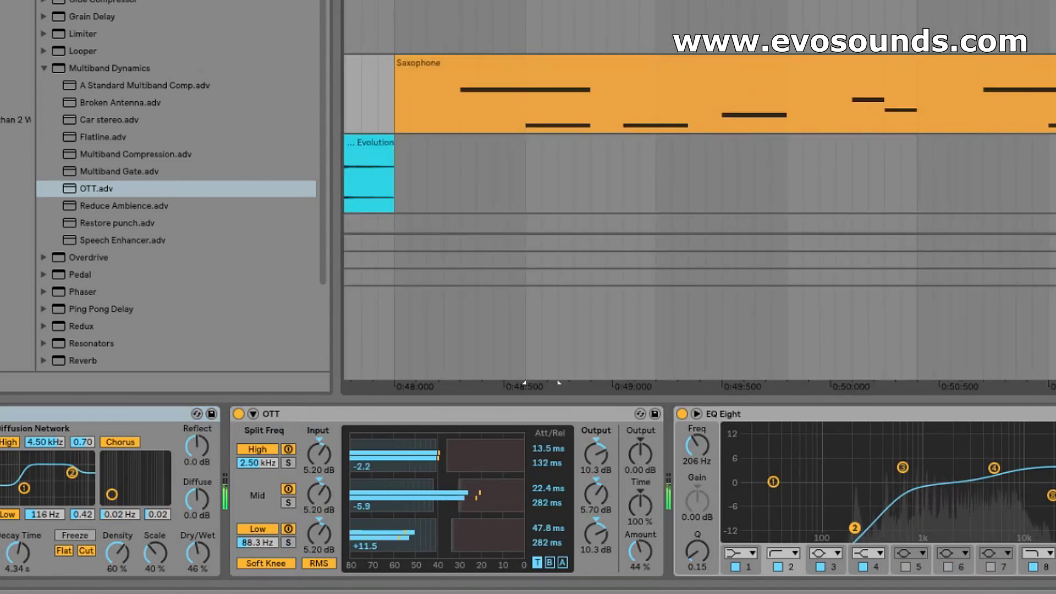
{"action": "left_click_drag", "start_coordinate": [559, 382], "coordinate": [465, 382]}
{"action": "scroll", "coordinate": [612, 68], "scroll_direction": "up", "scroll_amount": 2}
{"action": "scroll", "coordinate": [612, 70], "scroll_direction": "up", "scroll_amount": 1}
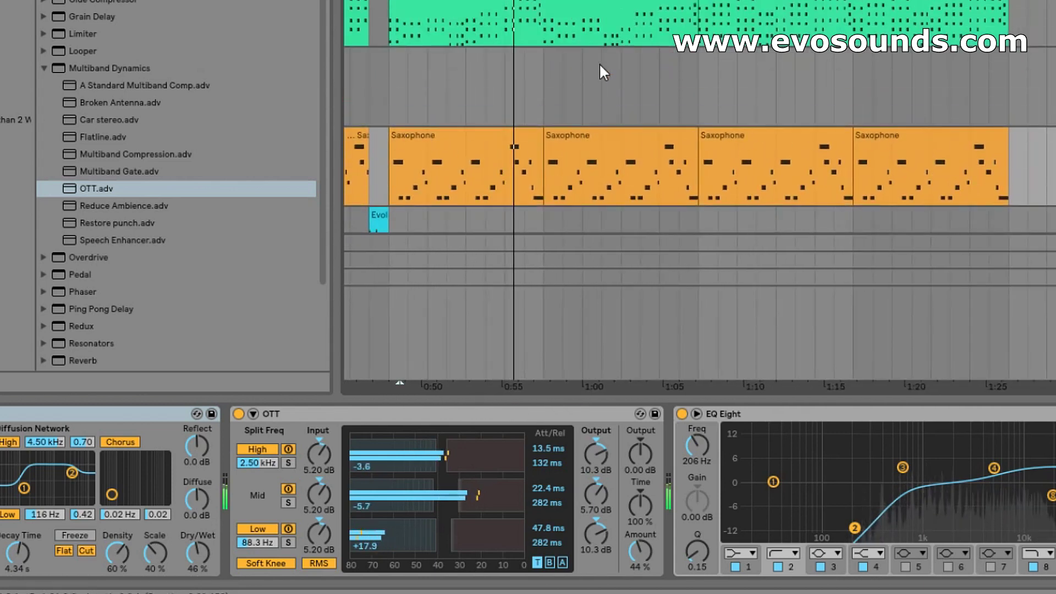